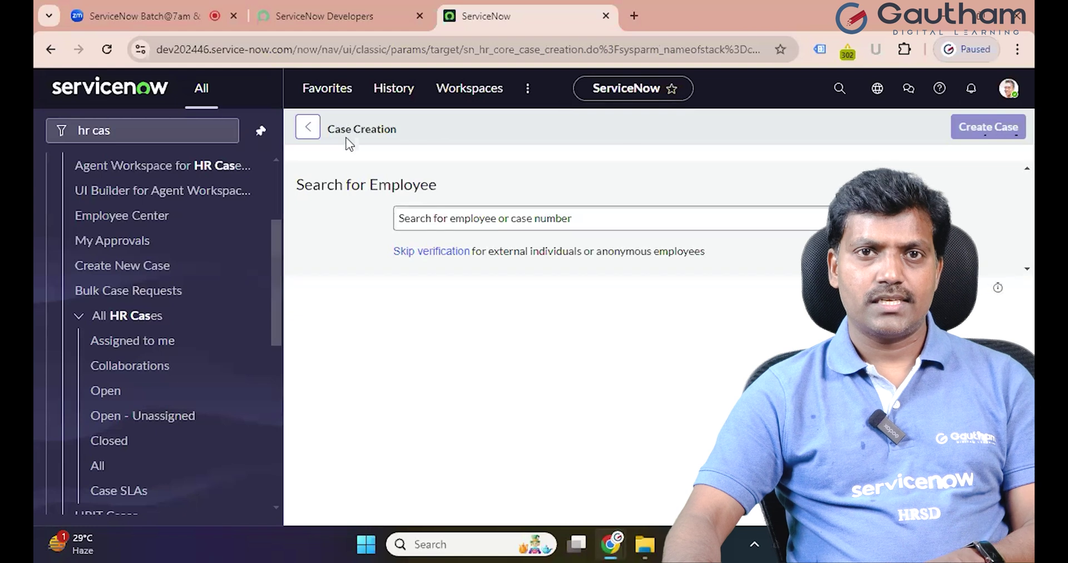
- Look up employees for the new HR case using the first three letters of a first name, leaving the suggestions unselected
click(558, 218)
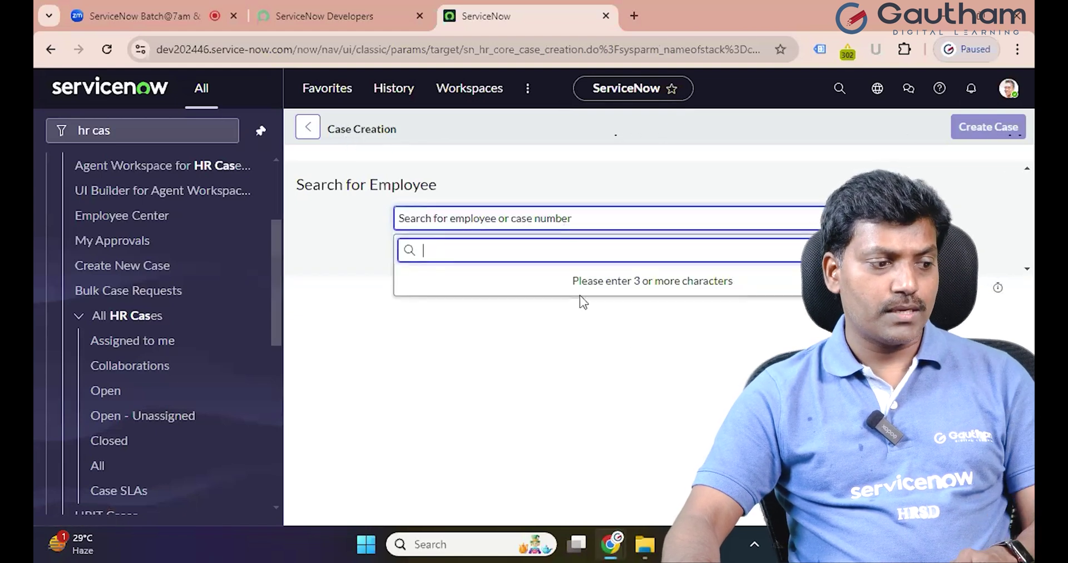
drag(574, 283, 730, 283)
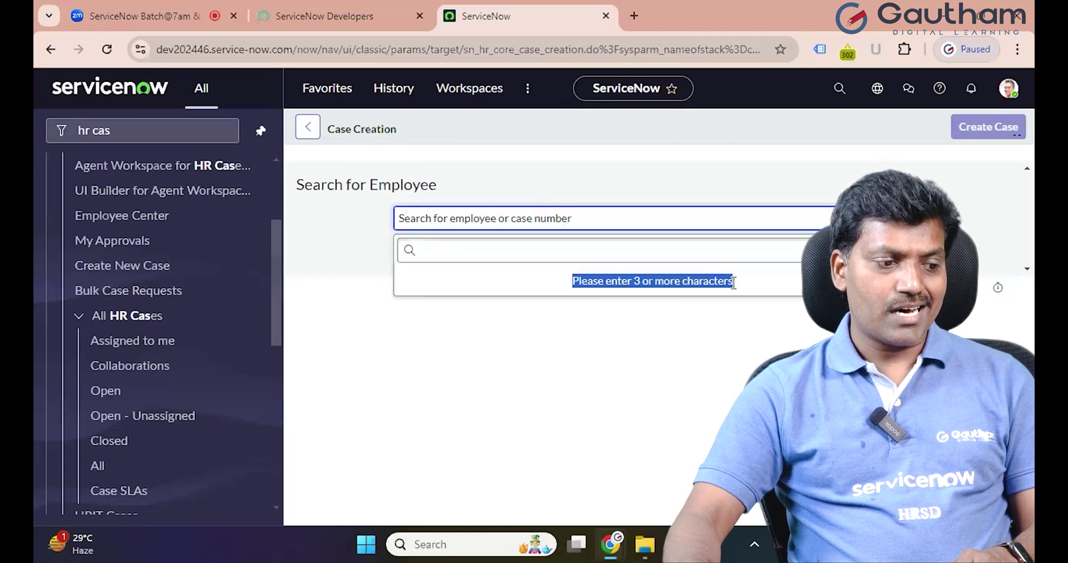
click(624, 251)
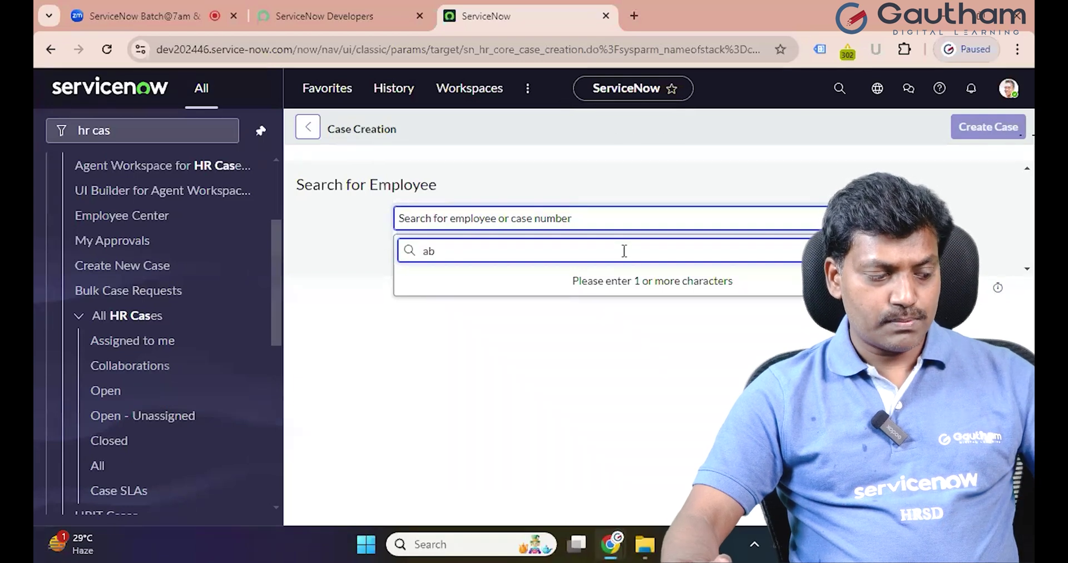
text(e)
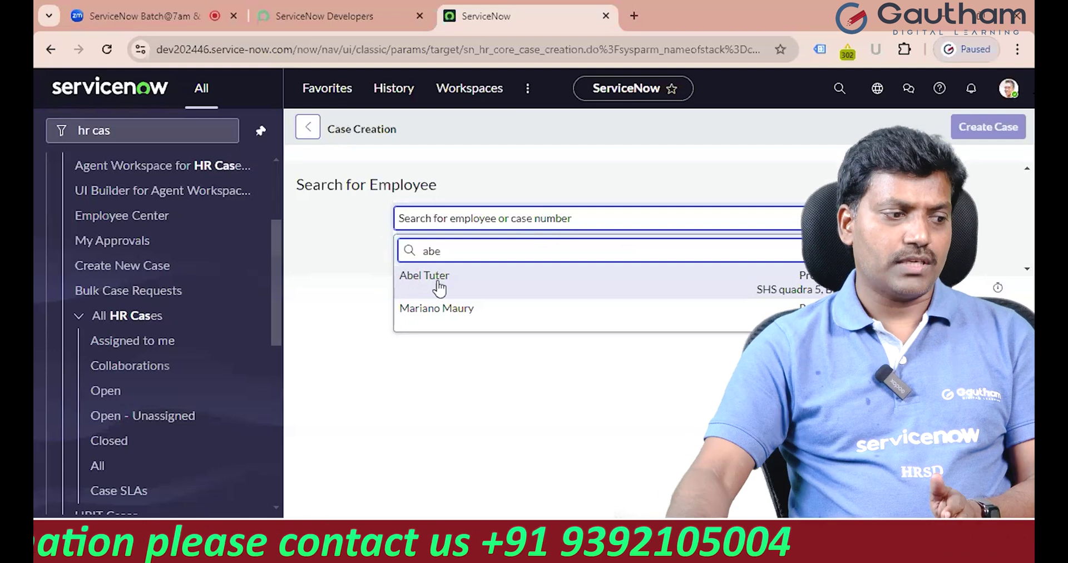
click(562, 367)
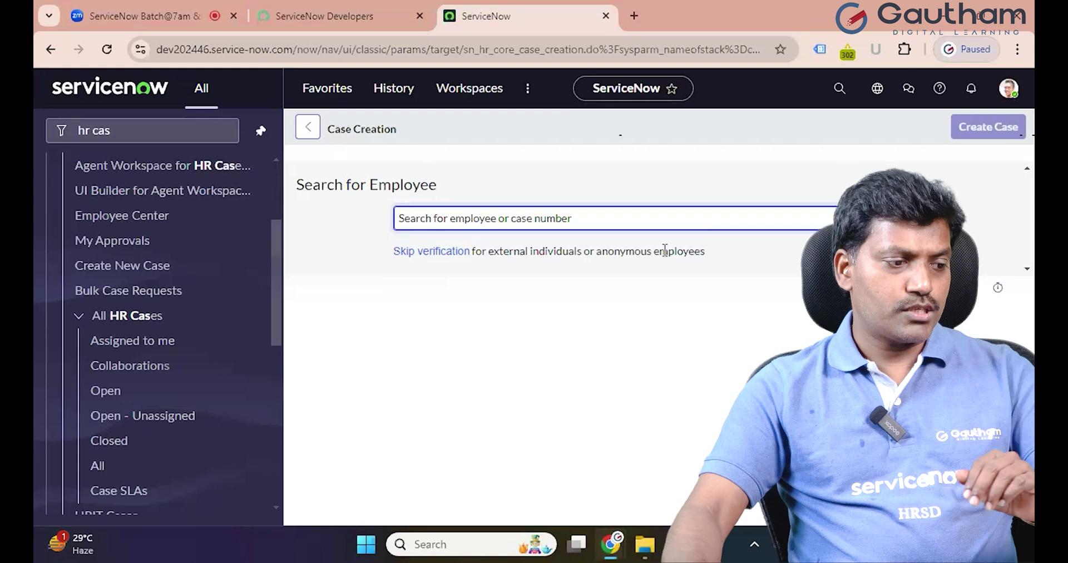
- Search for an employee by full first name, select the match, and review the Case Details and Related Case Information sections
click(647, 223)
text(abel)
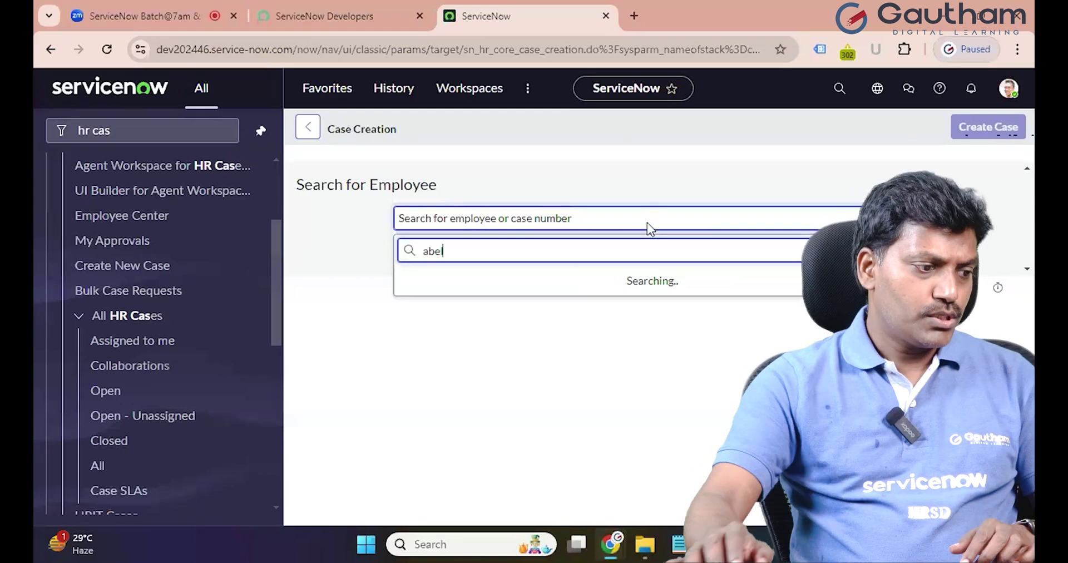
click(515, 278)
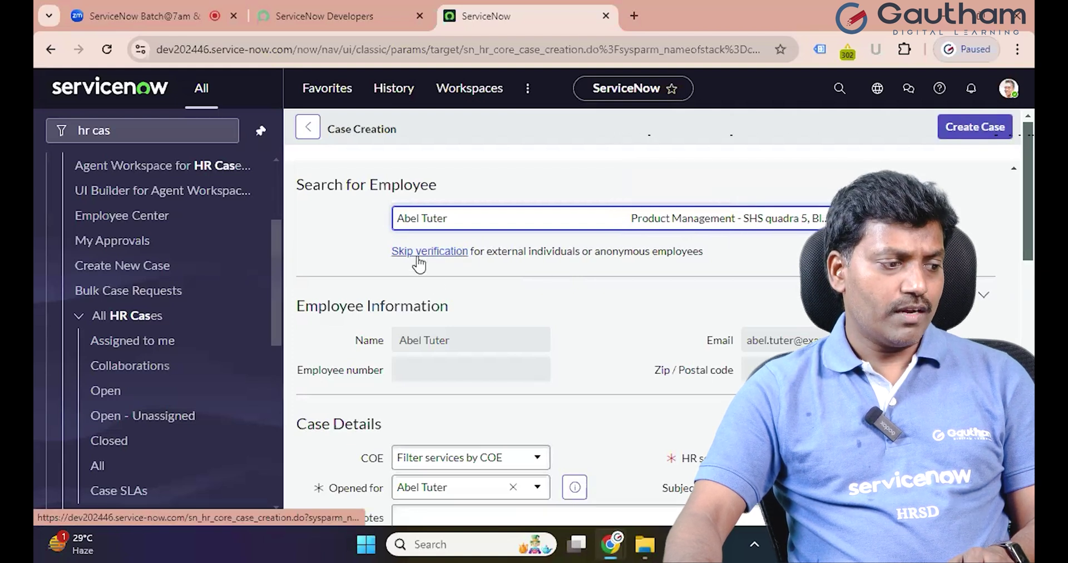
scroll(612, 326, down, 4)
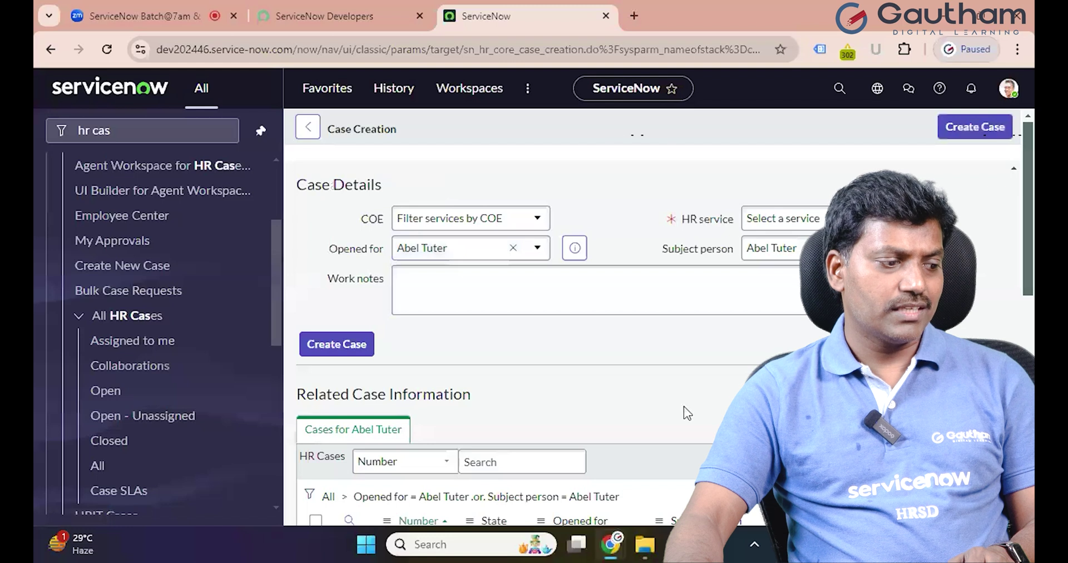
scroll(683, 406, down, 4)
scroll(683, 406, up, 3)
scroll(685, 414, up, 1)
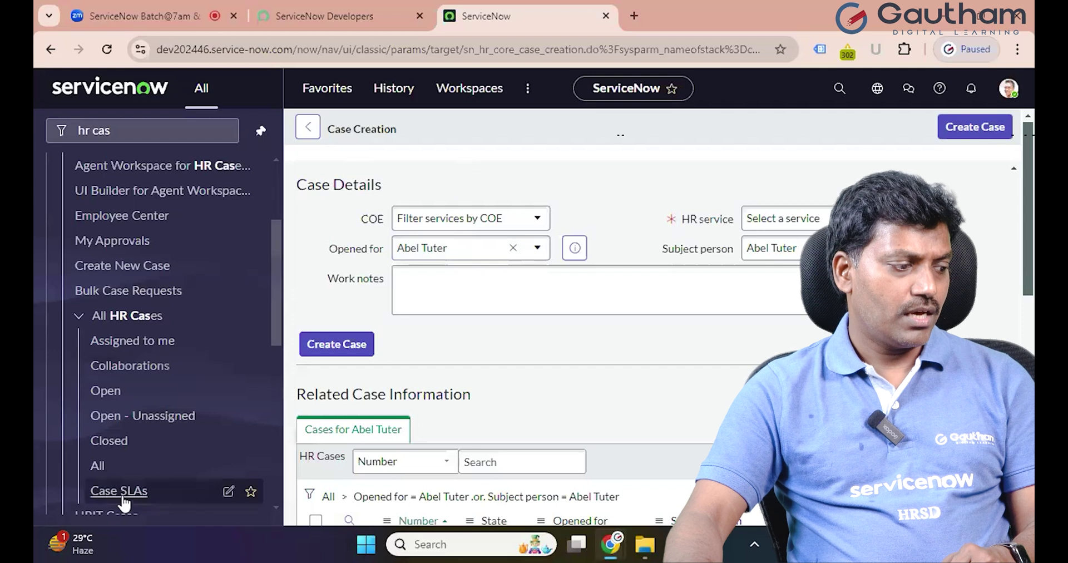
- Show the list of all HR cases and start a new case from it
click(239, 460)
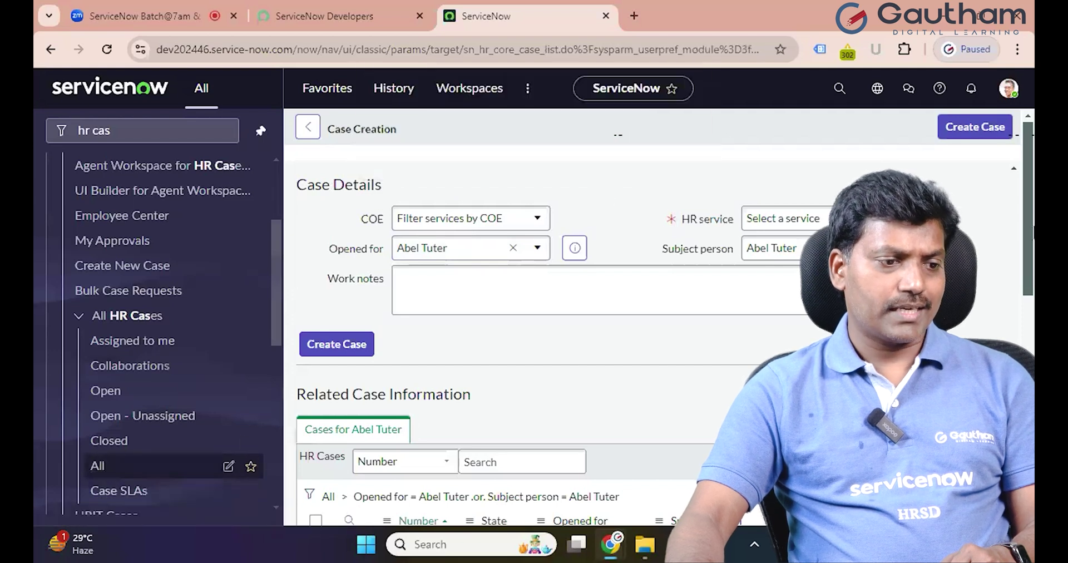
key(Return)
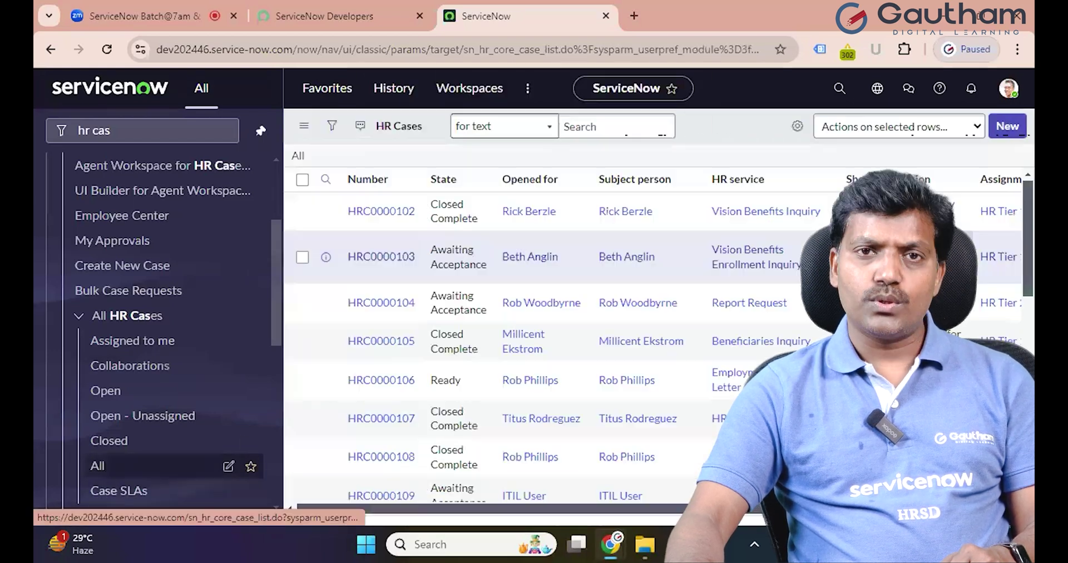
click(1017, 127)
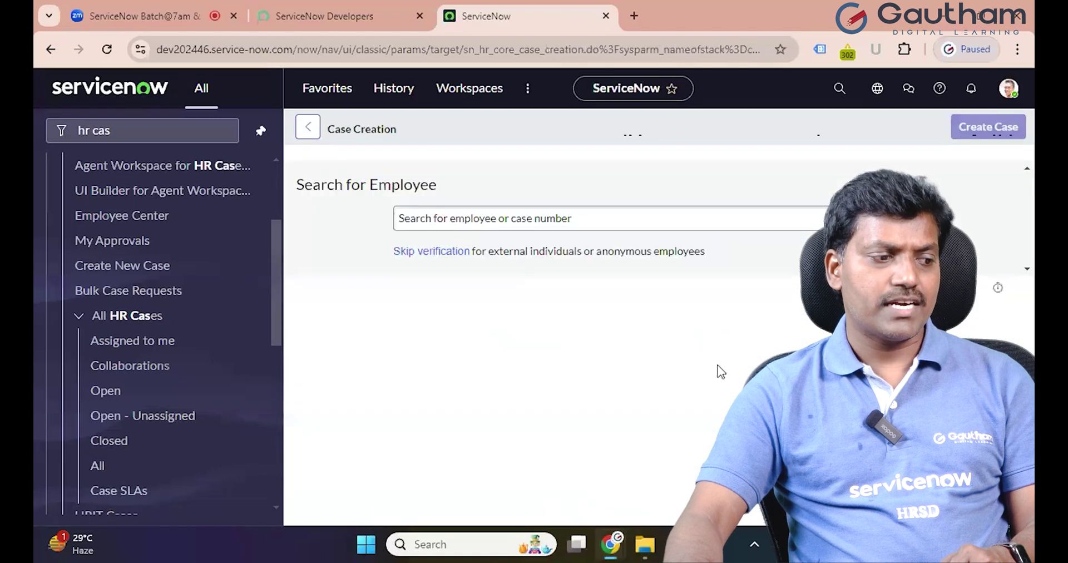
- Search for a different employee by first name, select the second match, and review the employee information and case details
click(504, 219)
text(abel)
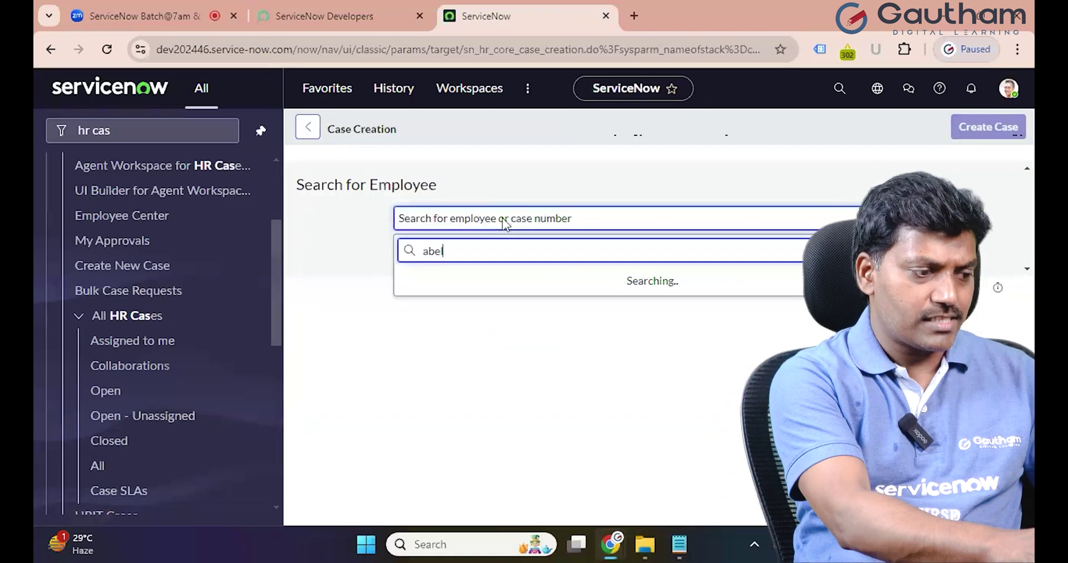
key(BackSpace)
key(BackSpace)
key(BackSpace)
key(BackSpace)
text(fr)
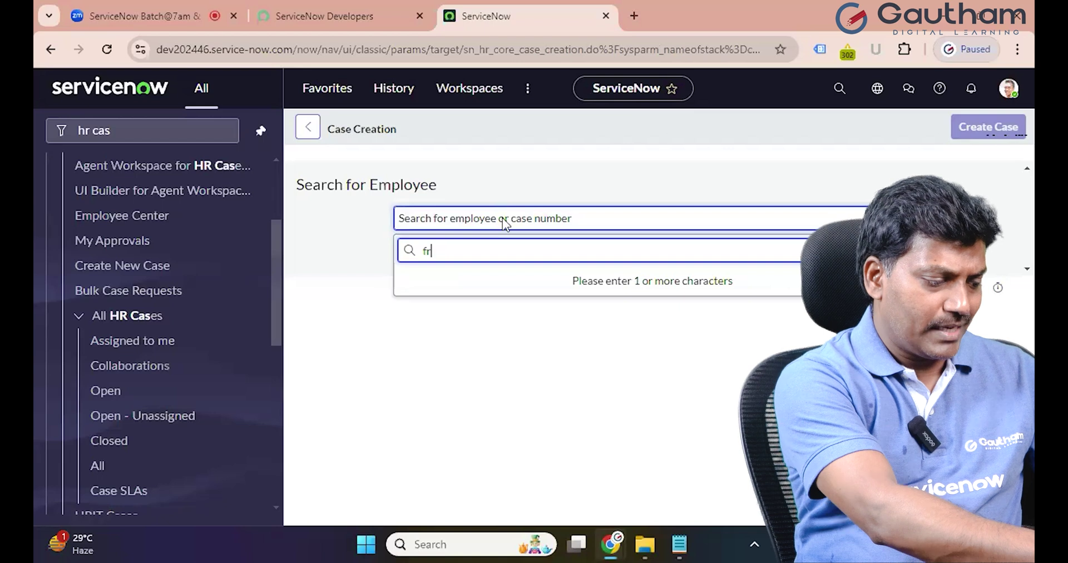
text(ed)
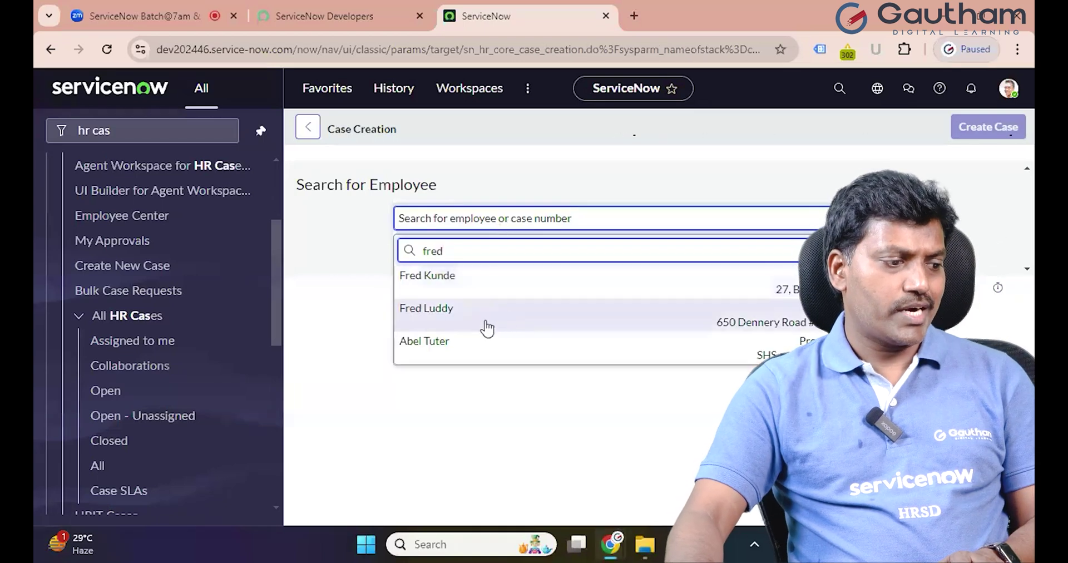
click(487, 328)
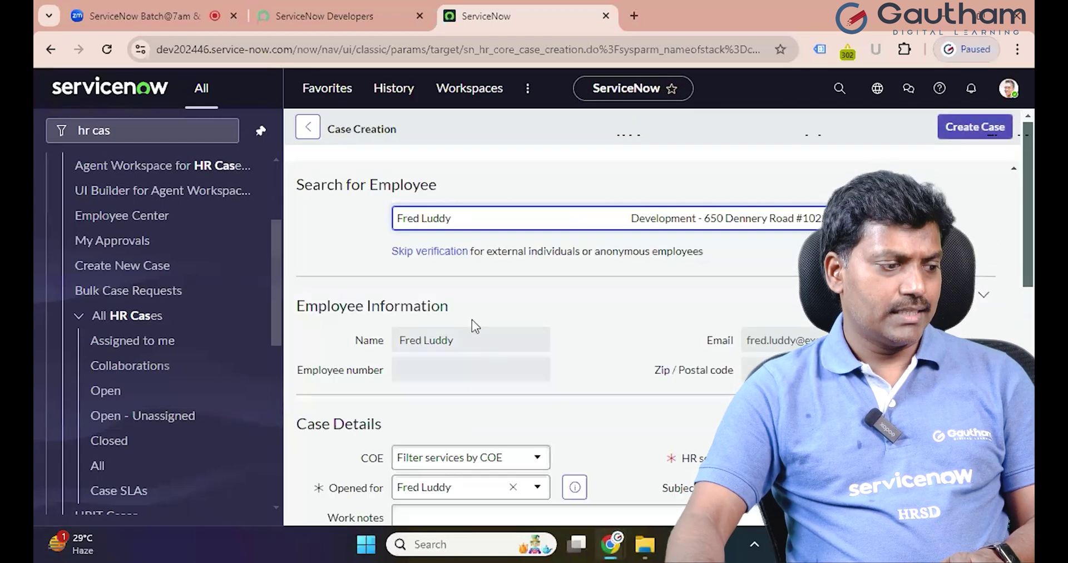
scroll(462, 319, down, 1)
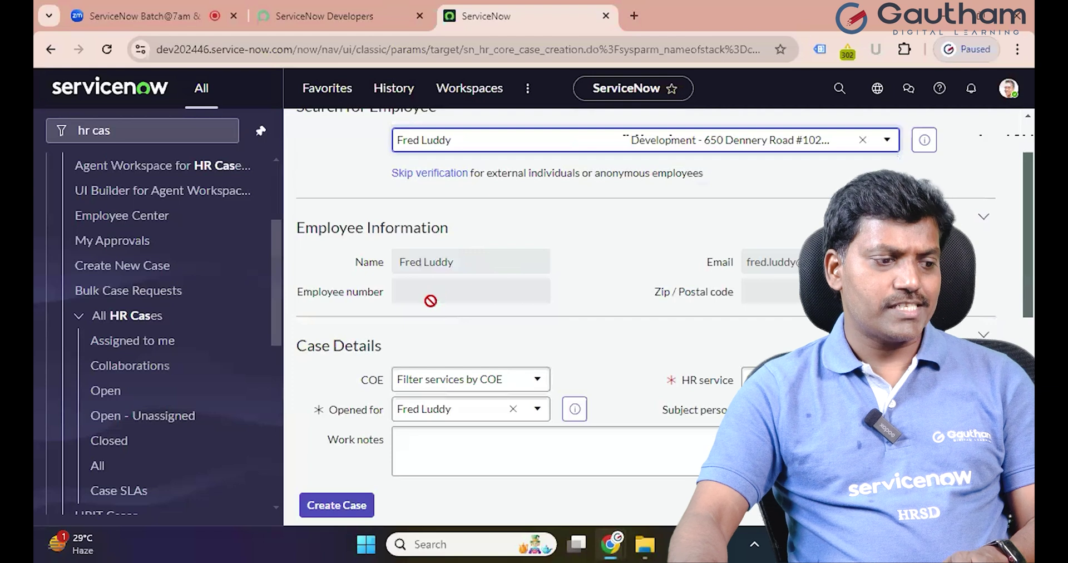
scroll(508, 286, down, 1)
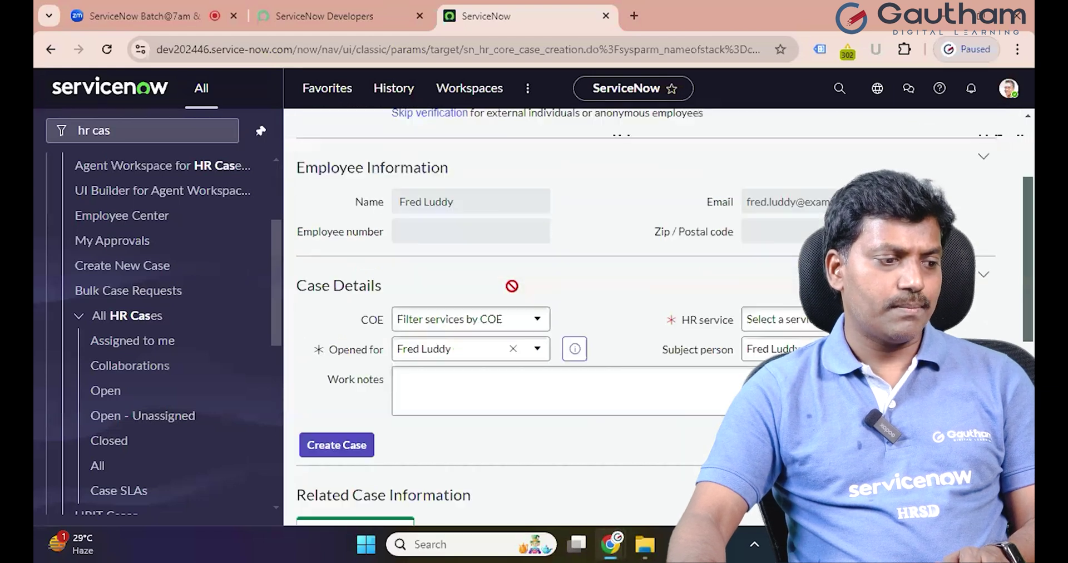
key(alt+Left)
key(alt+Left)
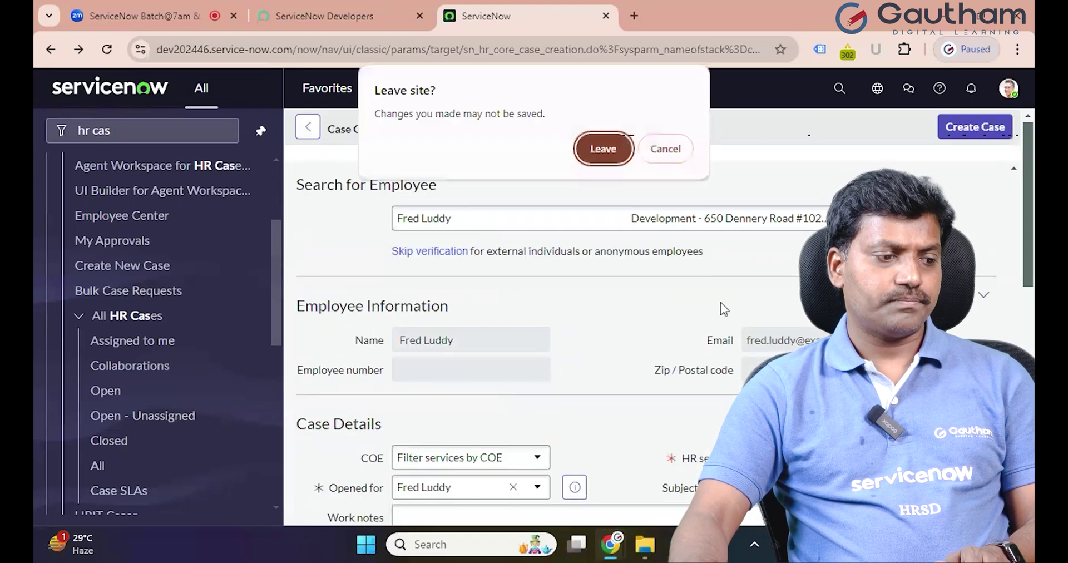
click(675, 156)
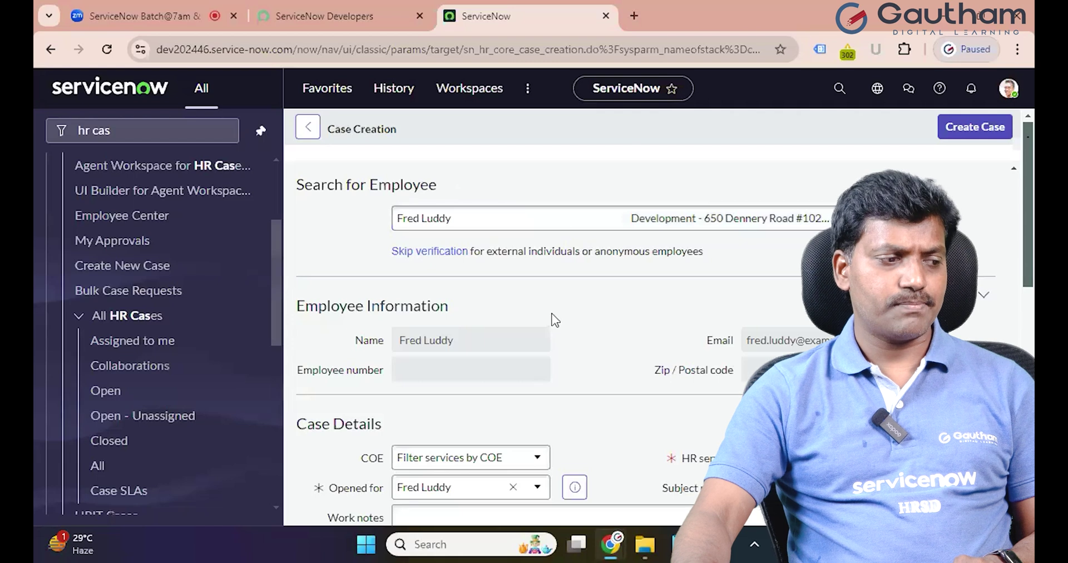
scroll(467, 289, down, 2)
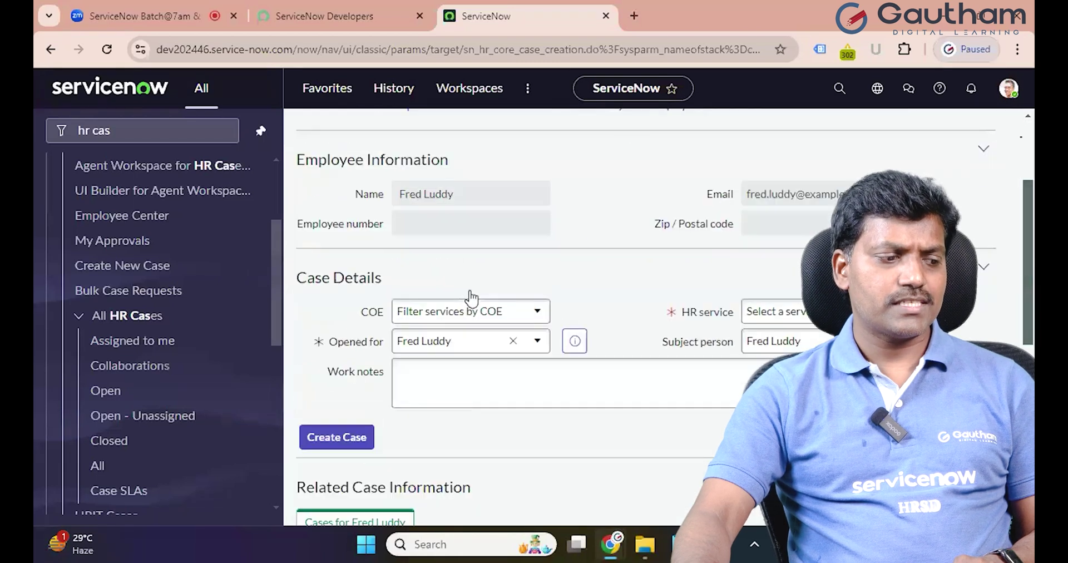
scroll(471, 298, up, 2)
- Find "case cre" in the navigator and open Case Creation Configuration, discarding the unsaved new case
drag(117, 130, 34, 134)
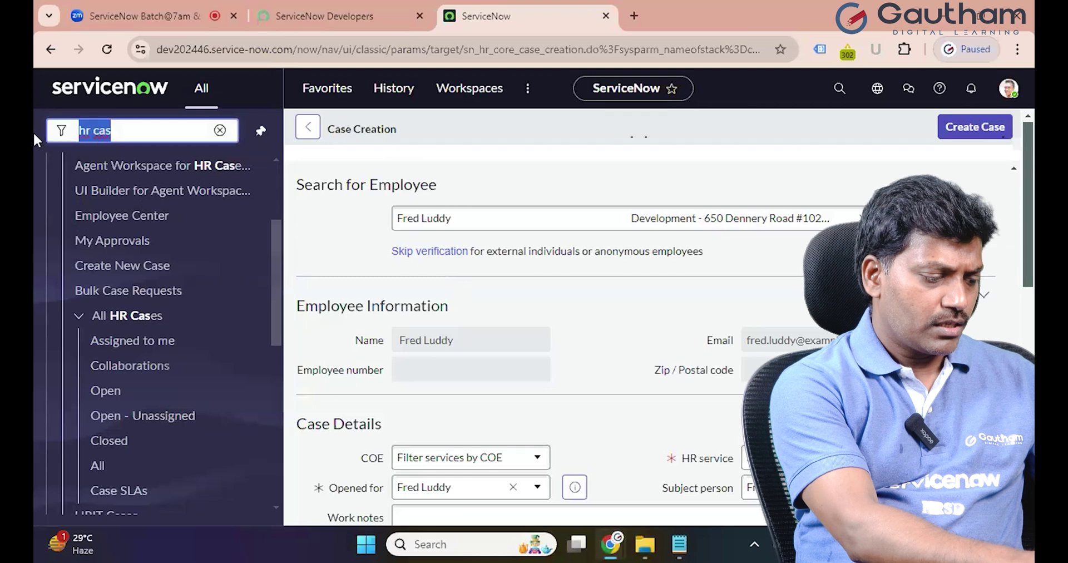
text(case cre)
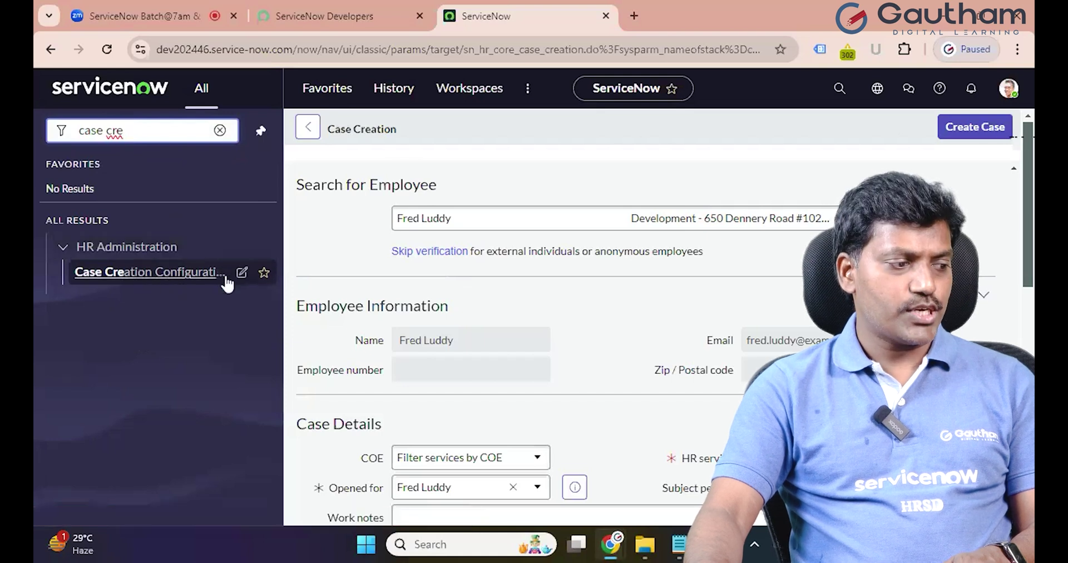
click(172, 273)
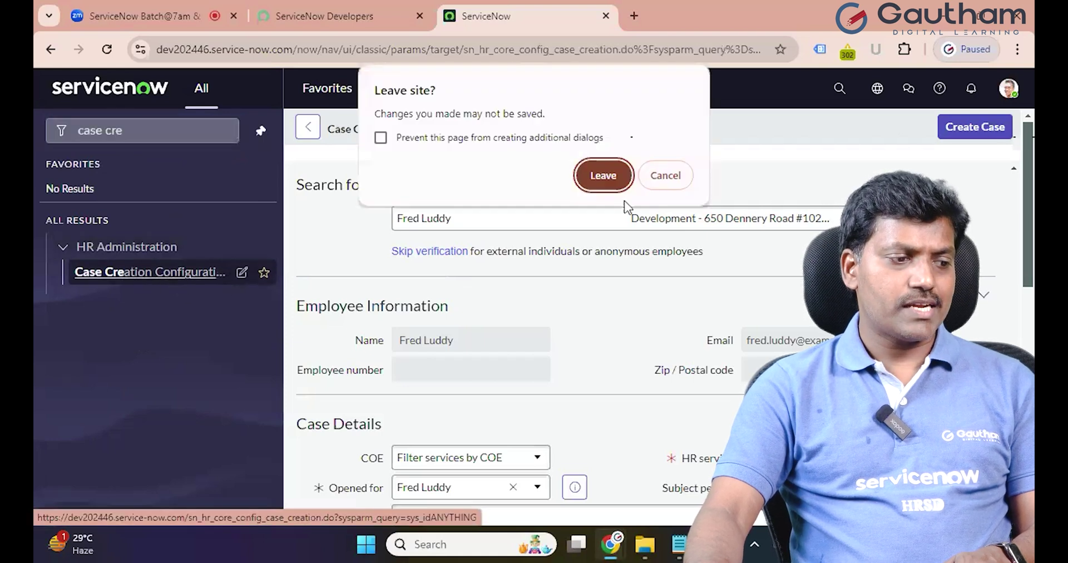
click(620, 183)
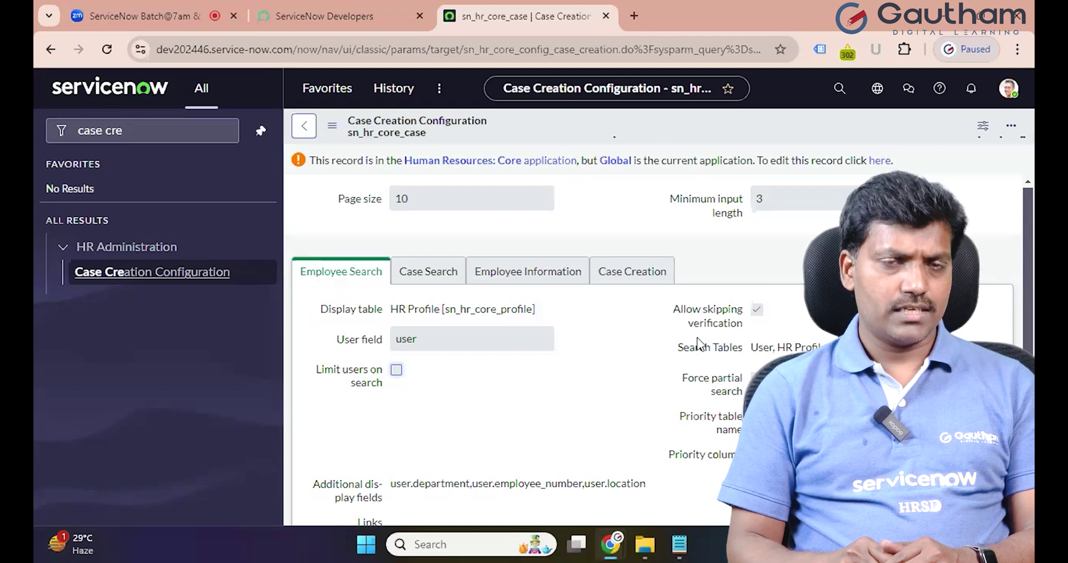
- Examine the Case Creation Configuration's read-only settings, its application notice and the list of available application scopes
scroll(461, 334, down, 1)
scroll(465, 289, up, 1)
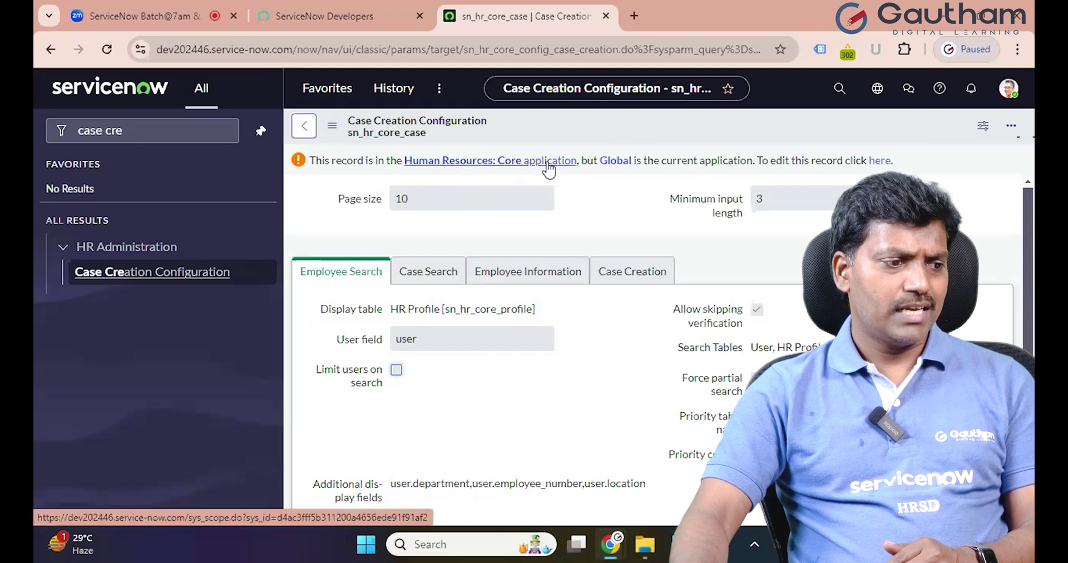
scroll(591, 314, down, 5)
scroll(611, 369, up, 5)
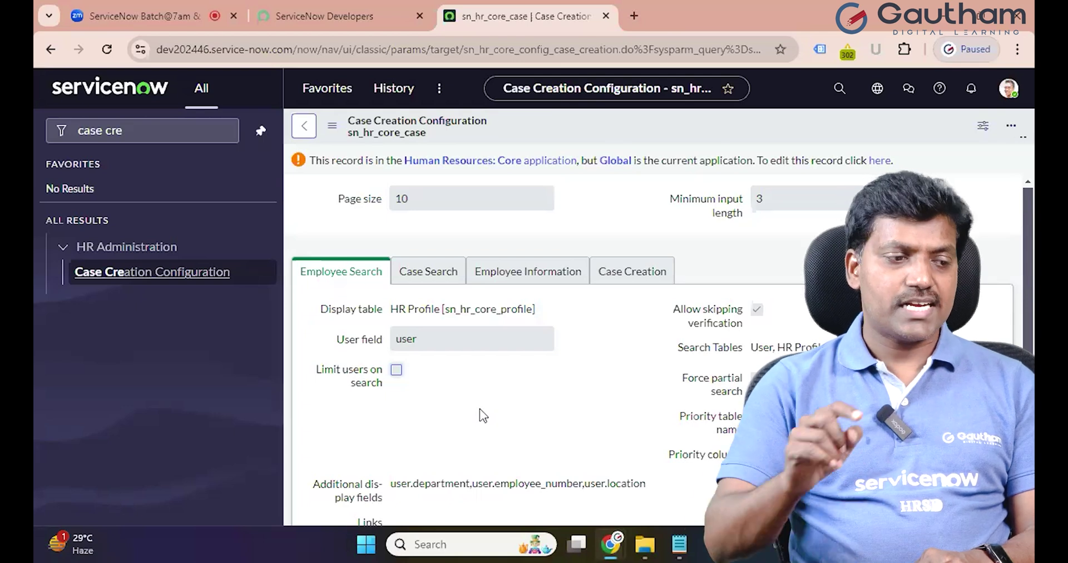
click(877, 89)
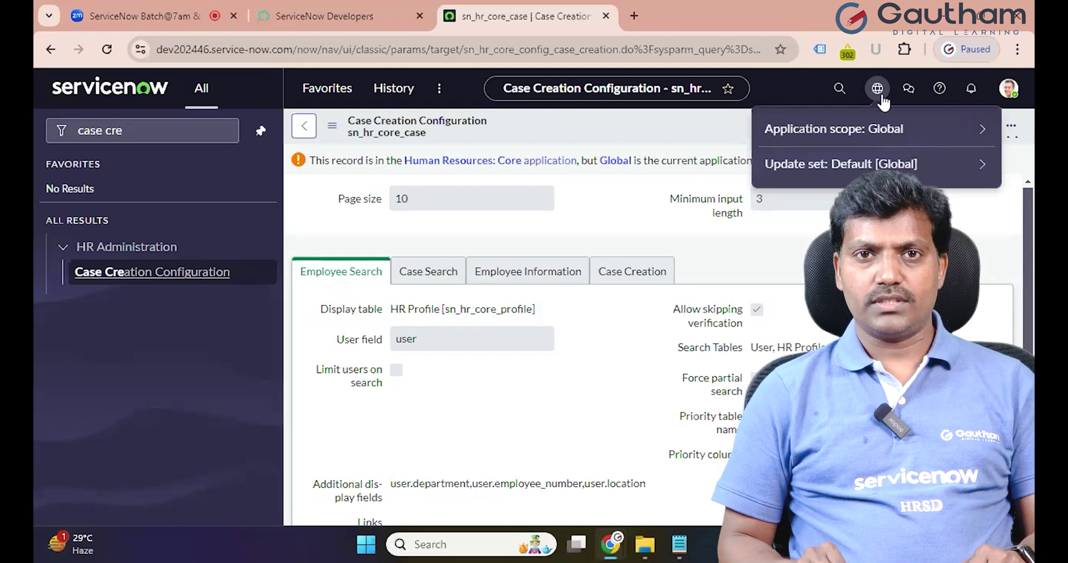
click(952, 131)
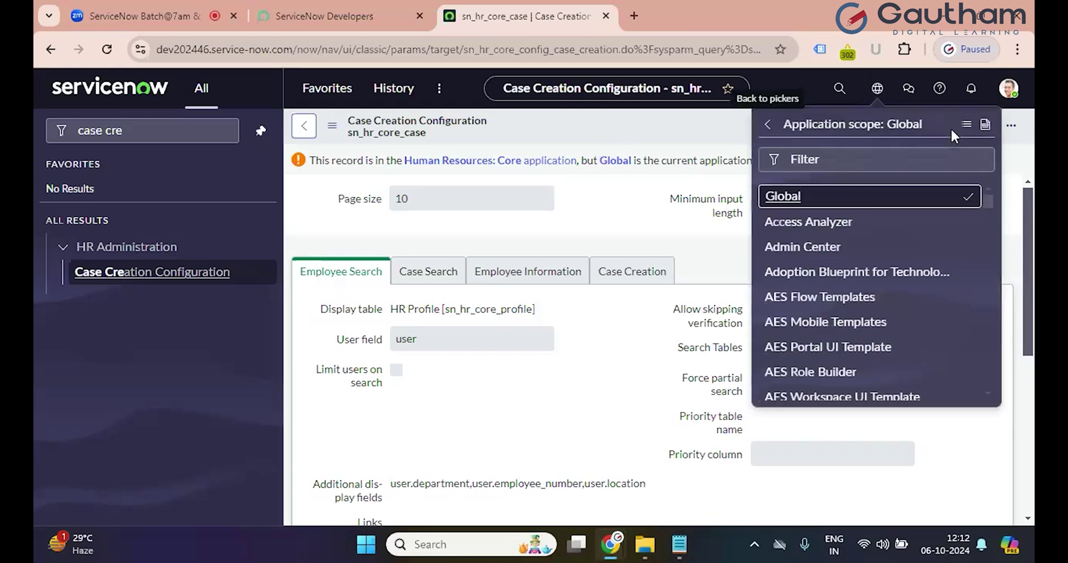
click(643, 227)
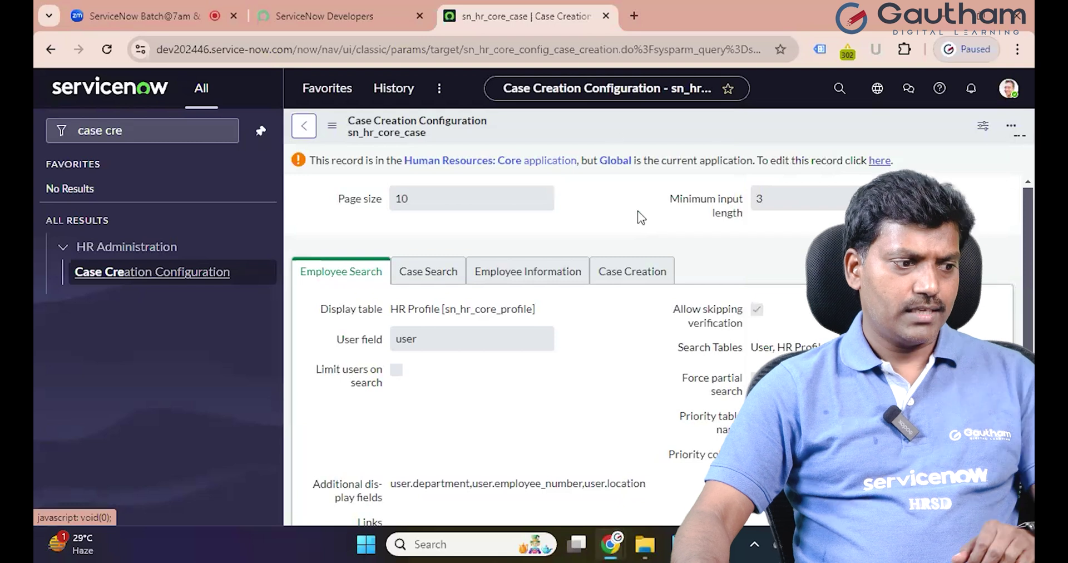
- Unlock the configuration record for editing and switch the application scope from Global to Human Resources: Core
click(880, 160)
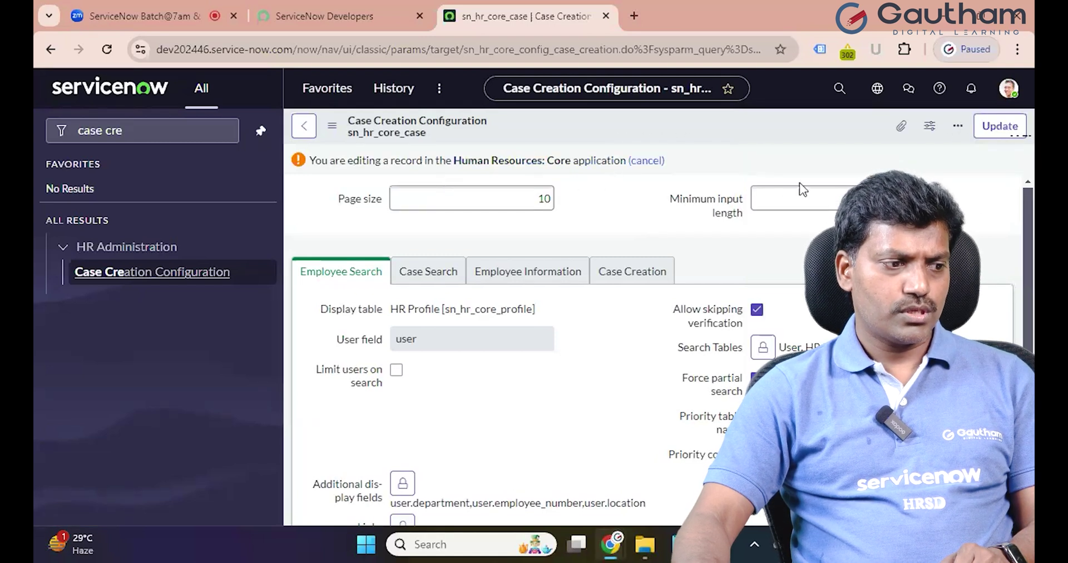
click(878, 90)
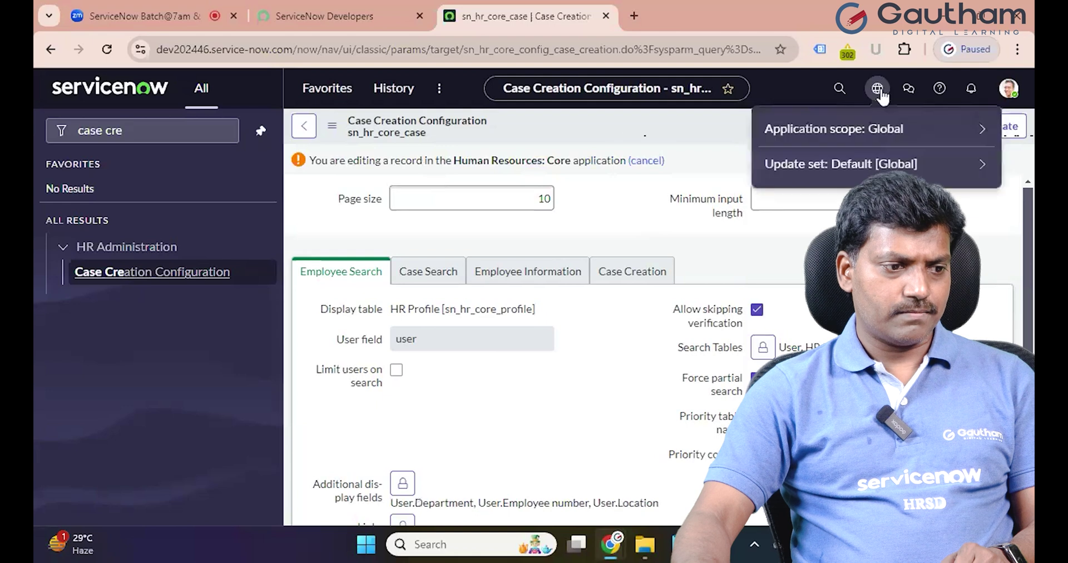
click(909, 133)
click(855, 158)
text(human)
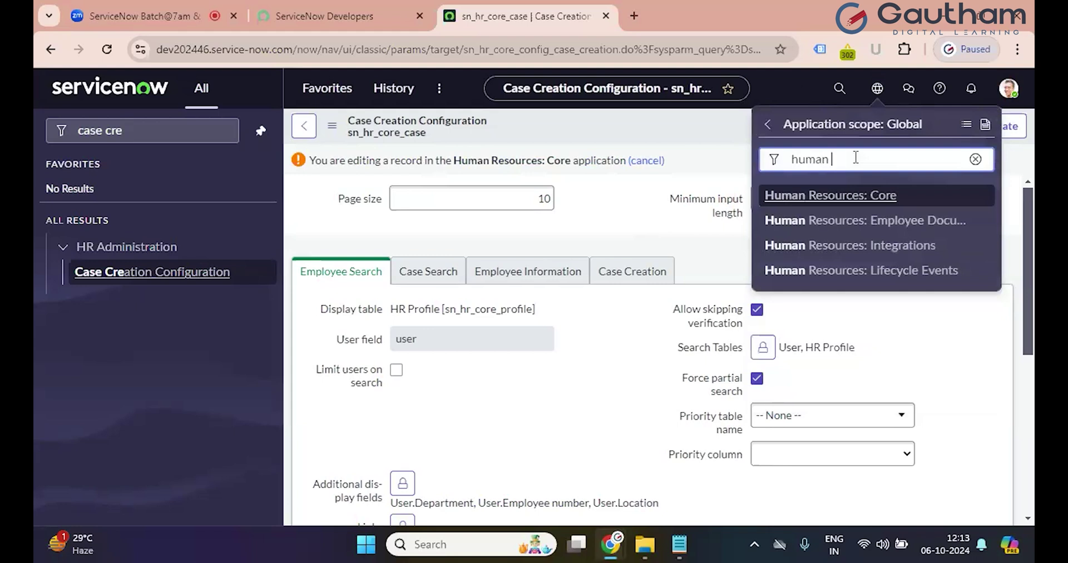
click(838, 199)
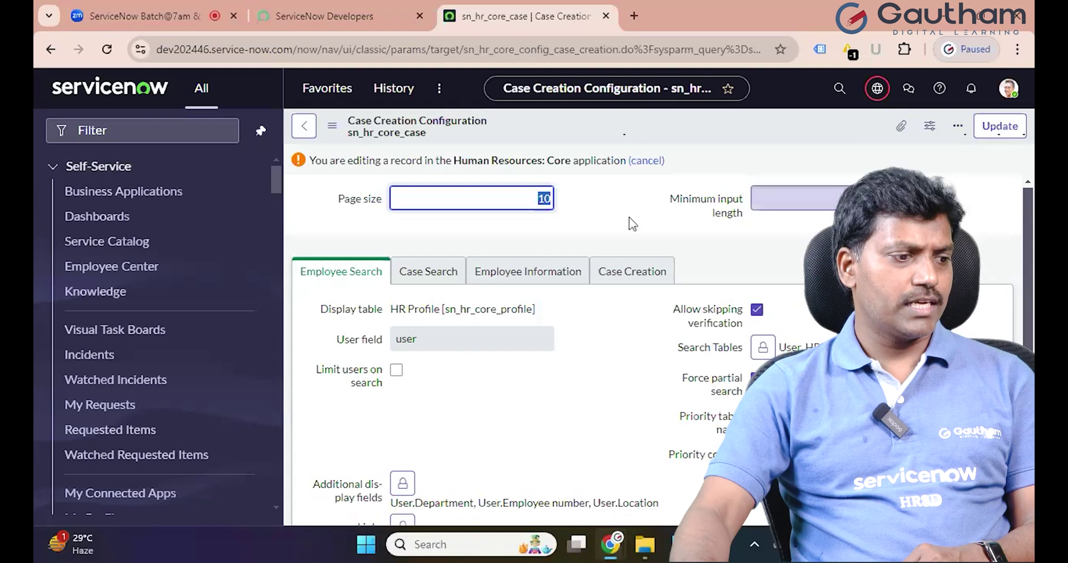
click(607, 221)
scroll(600, 305, down, 3)
scroll(603, 316, up, 3)
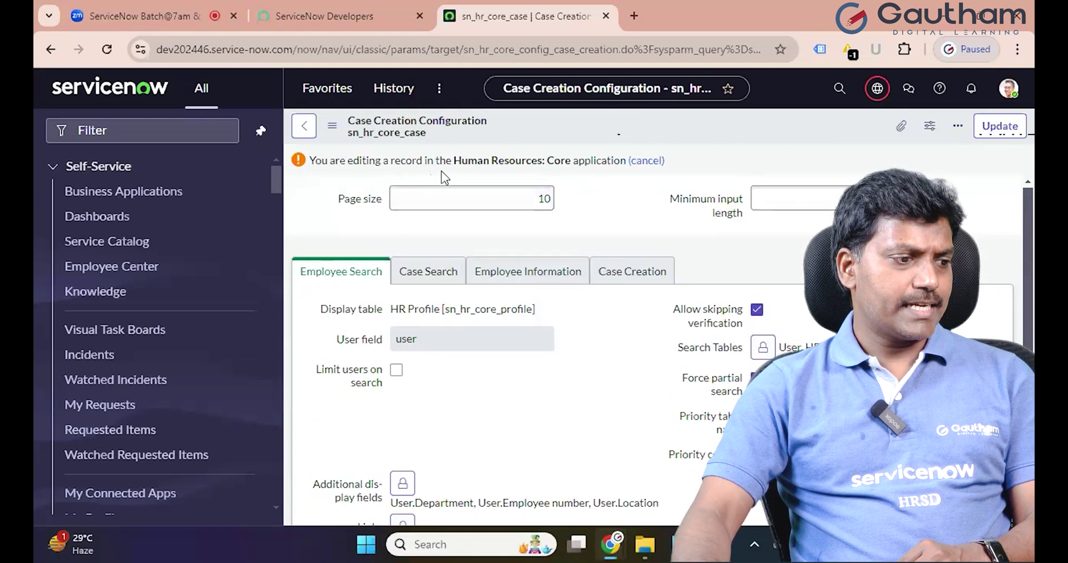
- Duplicate the Case Creation Configuration page in a second browser tab
click(407, 207)
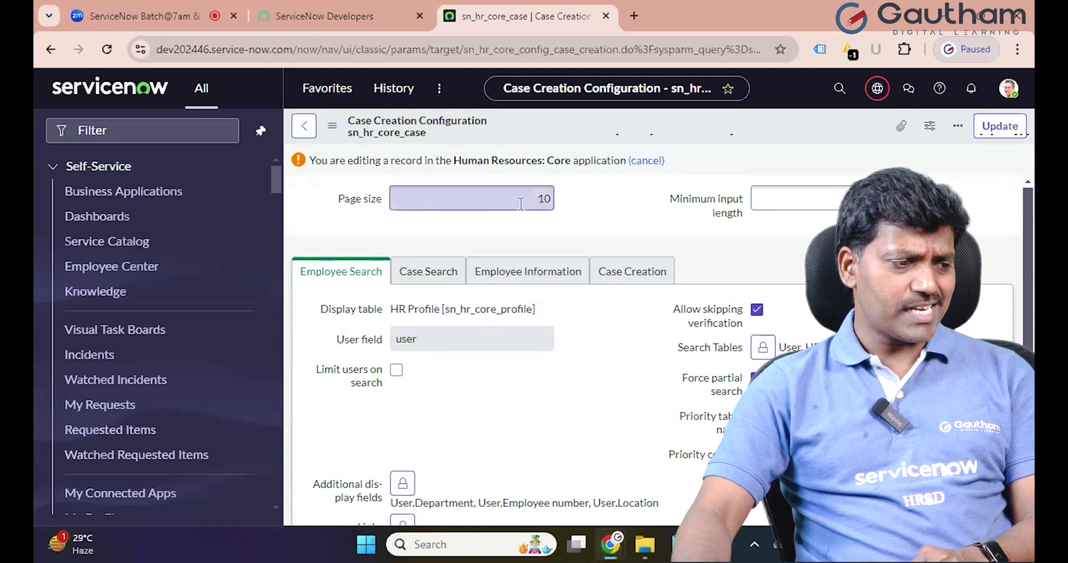
click(685, 214)
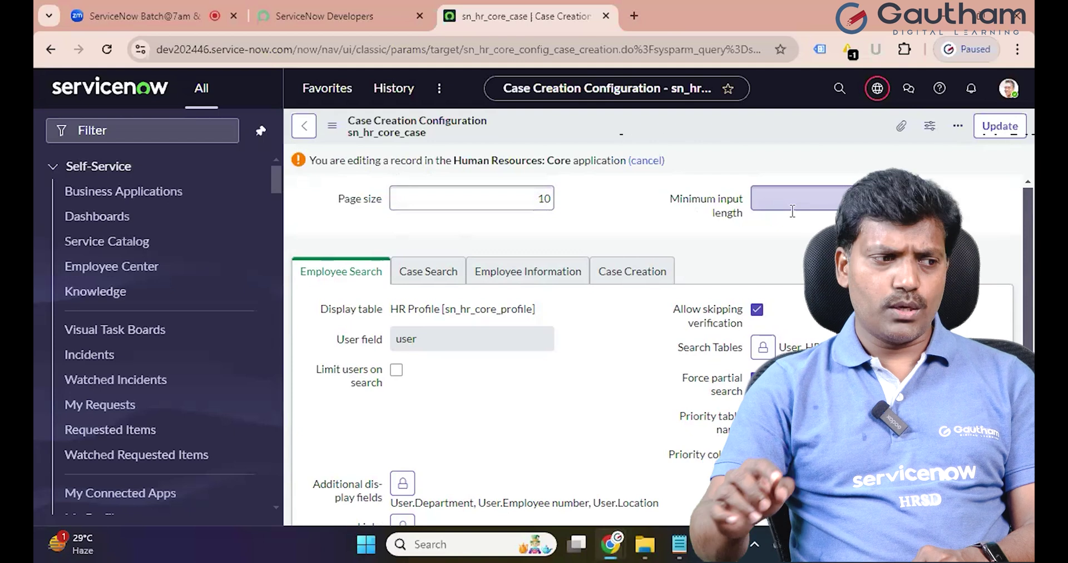
right_click(548, 20)
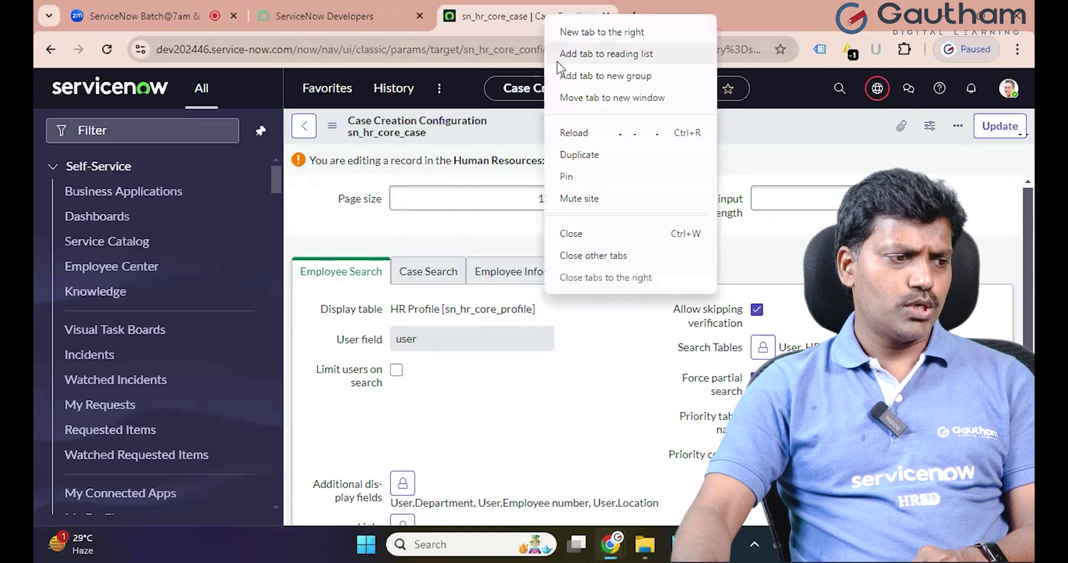
click(601, 163)
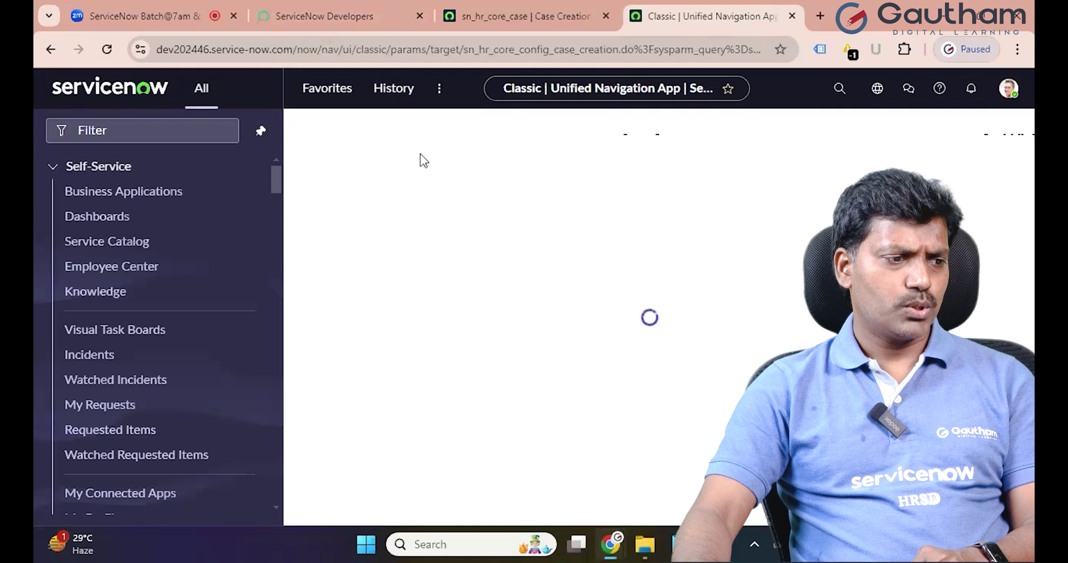
- In the duplicated page, find "case" in the navigator and start a new case from the list of all HR cases
click(206, 130)
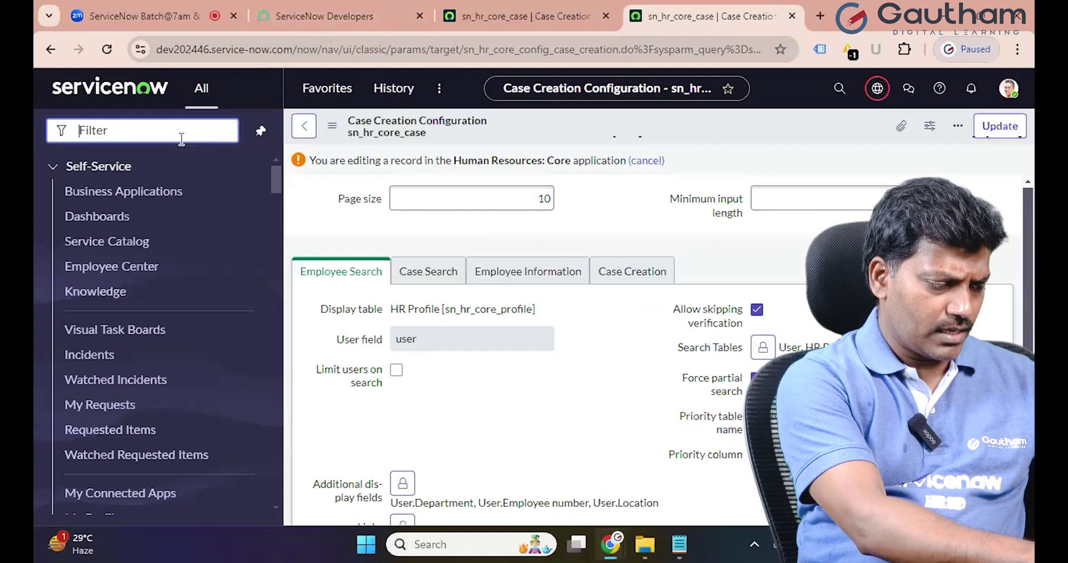
text(case)
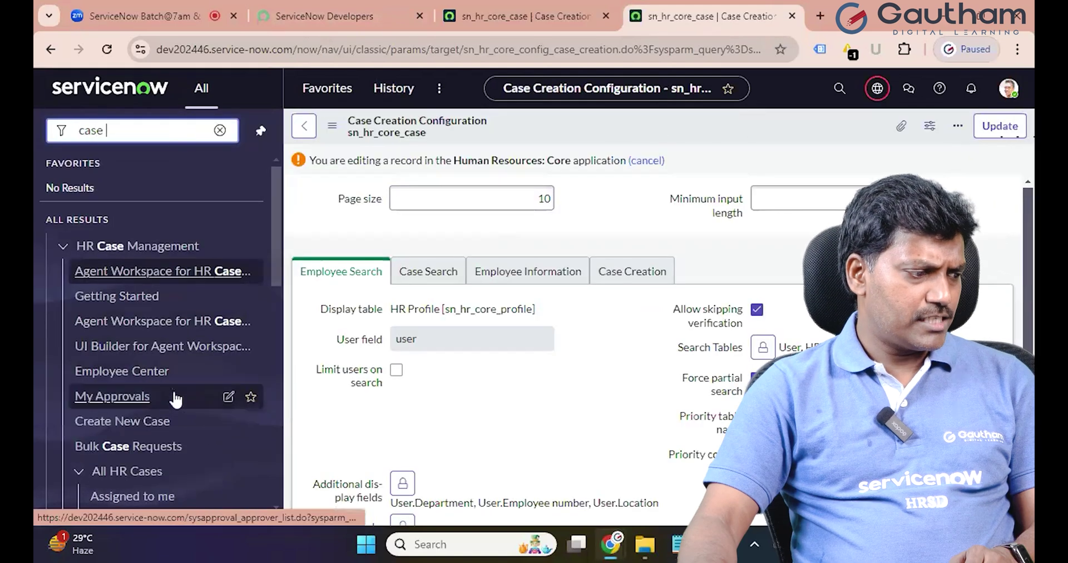
scroll(171, 423, down, 3)
scroll(171, 466, down, 3)
click(111, 389)
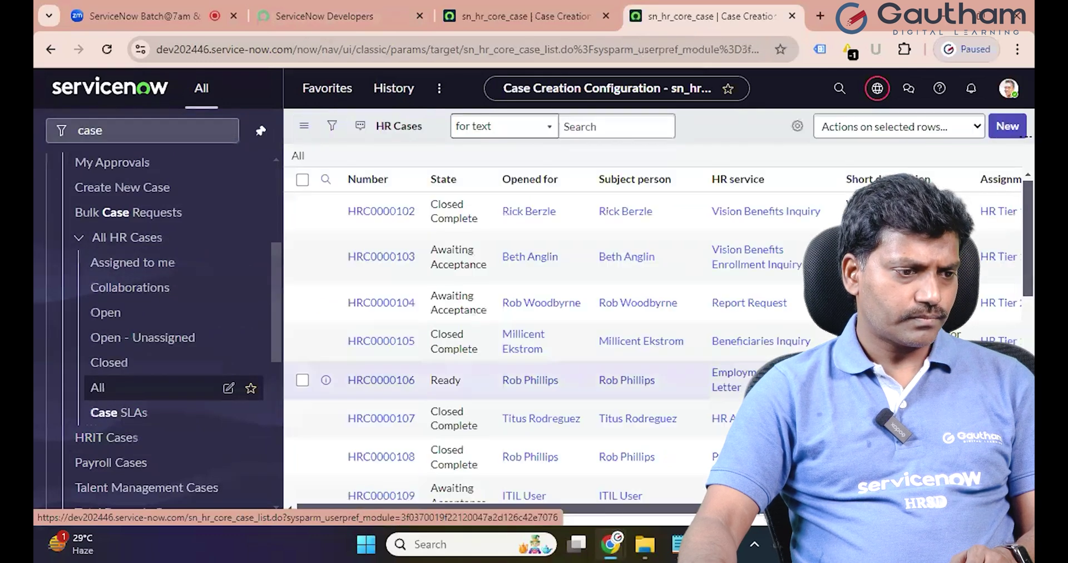
click(1008, 129)
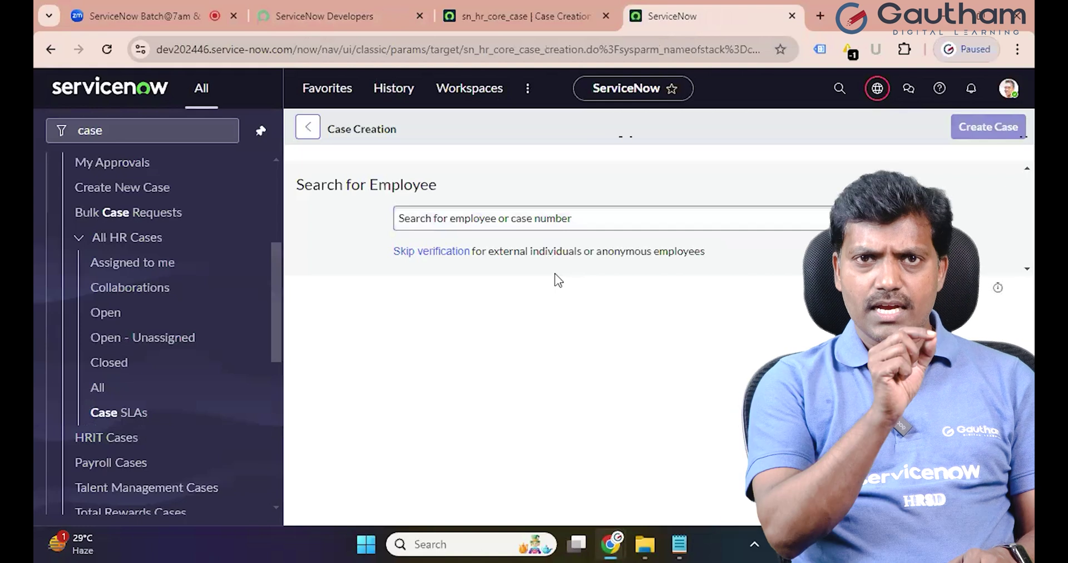
- Check the minimum character rule in the new case's employee search and set the configuration's Minimum input length to 4
click(523, 17)
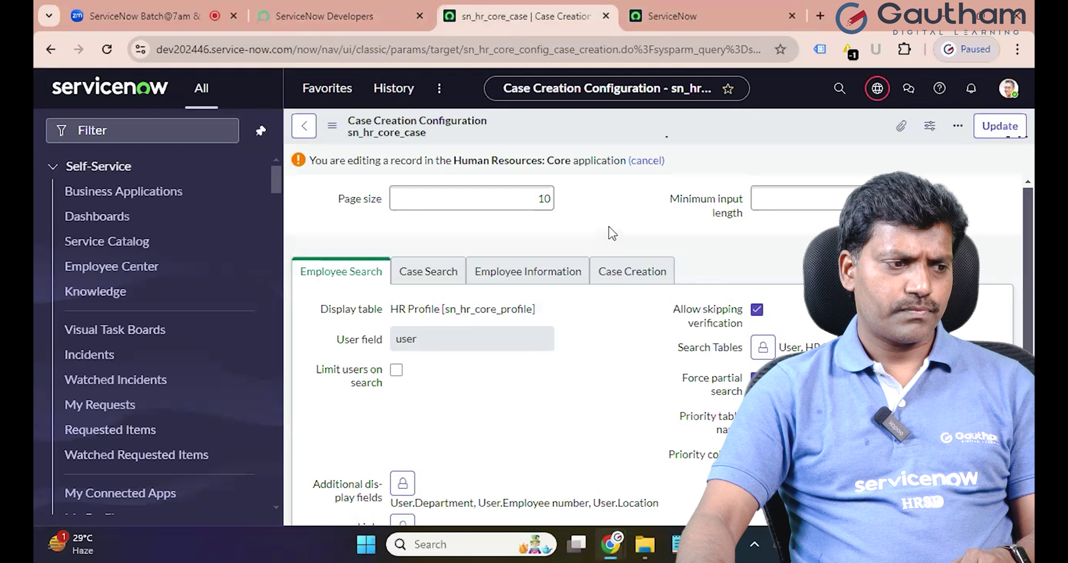
click(670, 21)
click(576, 218)
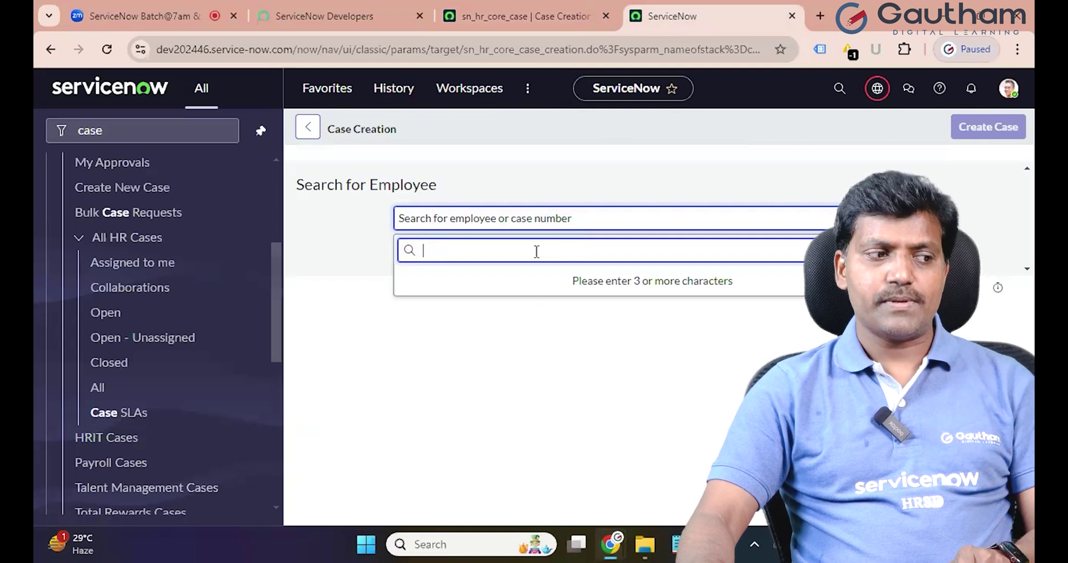
click(517, 10)
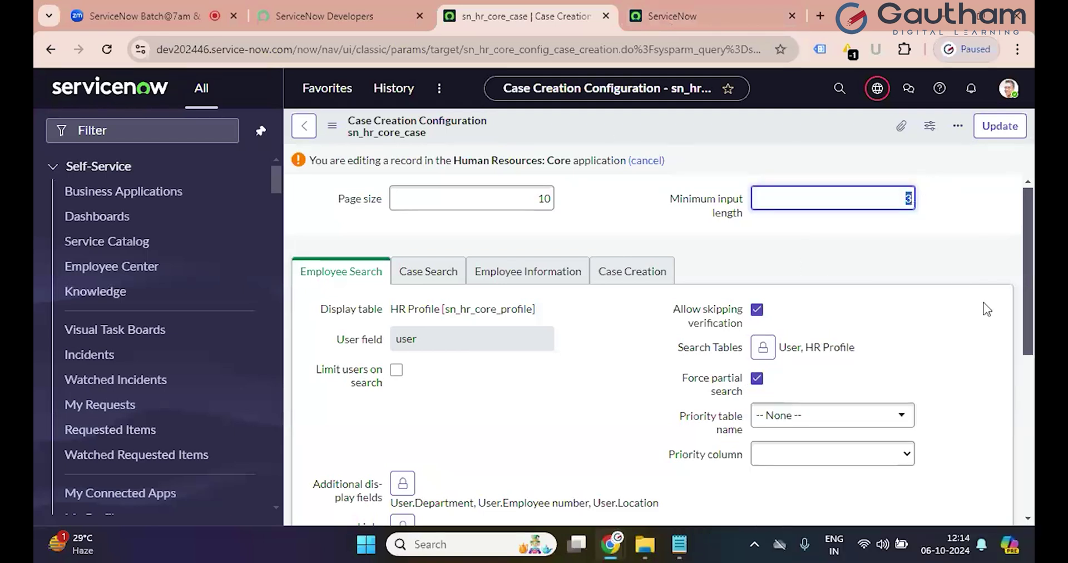
click(936, 211)
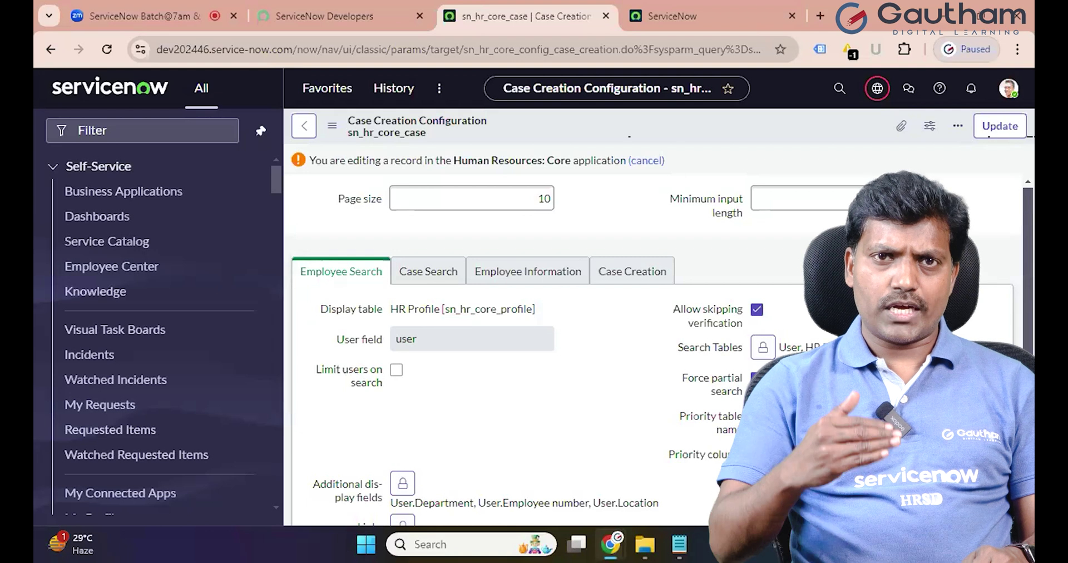
- Examine the configuration's Page size and its Employee Search settings, including display table, additional display fields and links
click(501, 199)
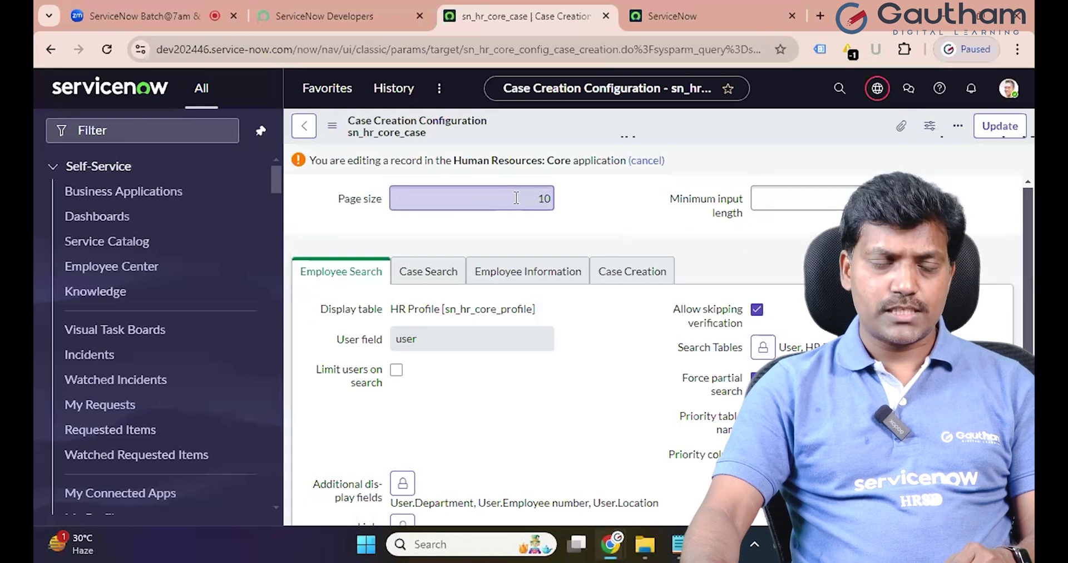
click(516, 197)
double_click(543, 199)
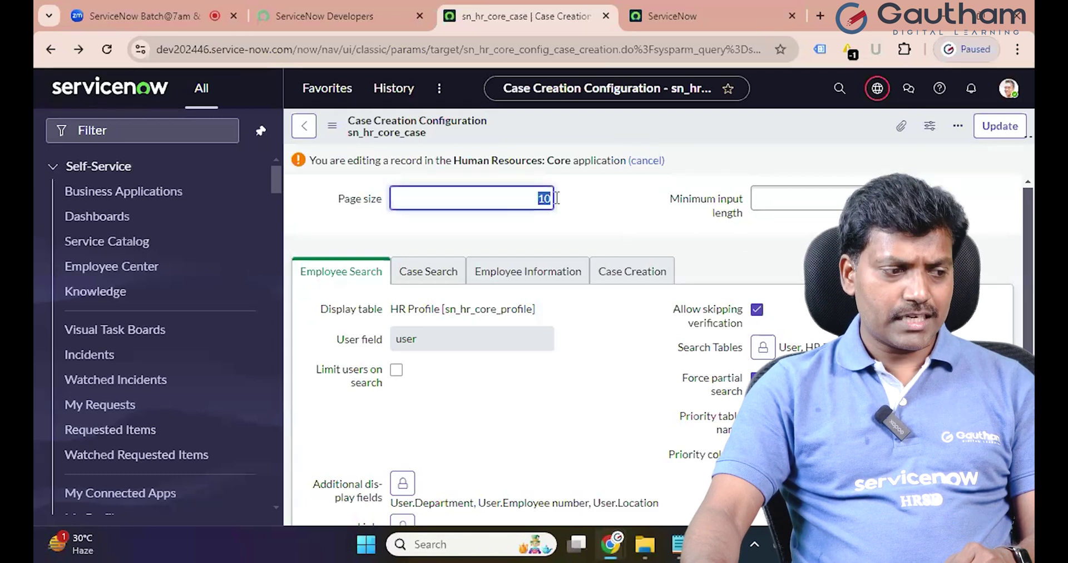
click(588, 234)
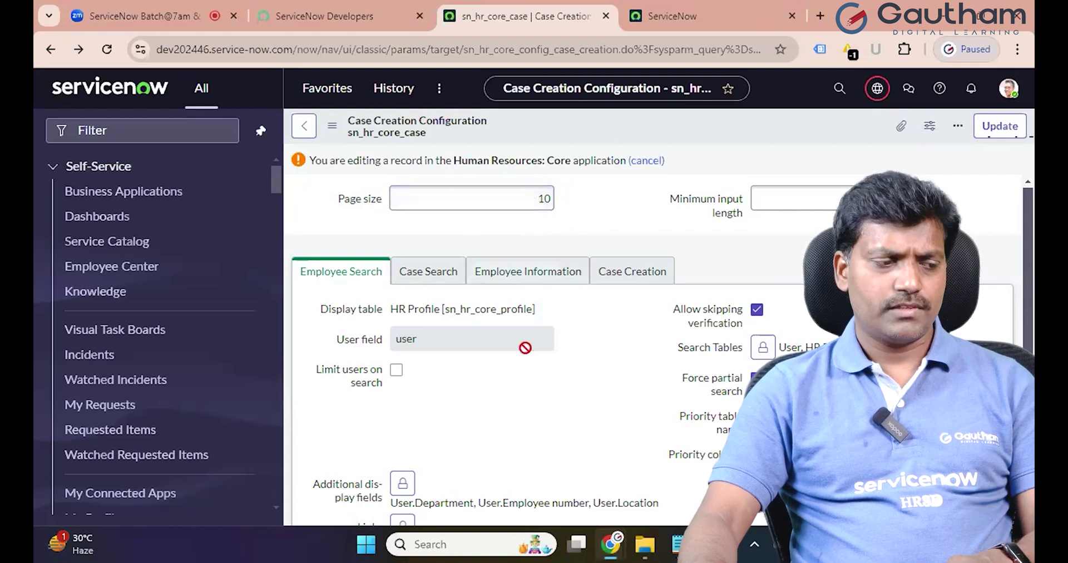
scroll(526, 356, down, 2)
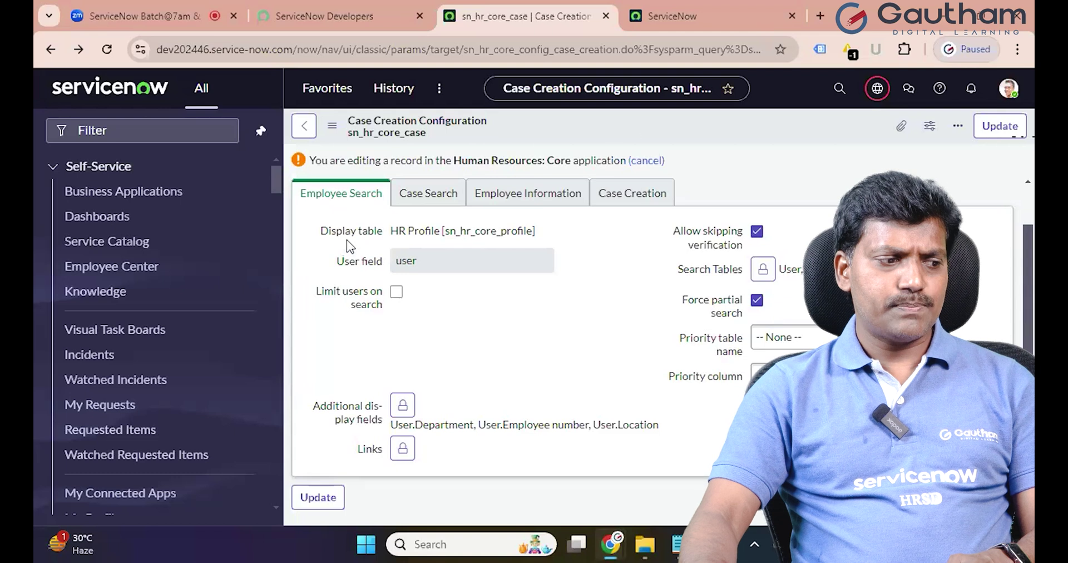
scroll(412, 278, up, 2)
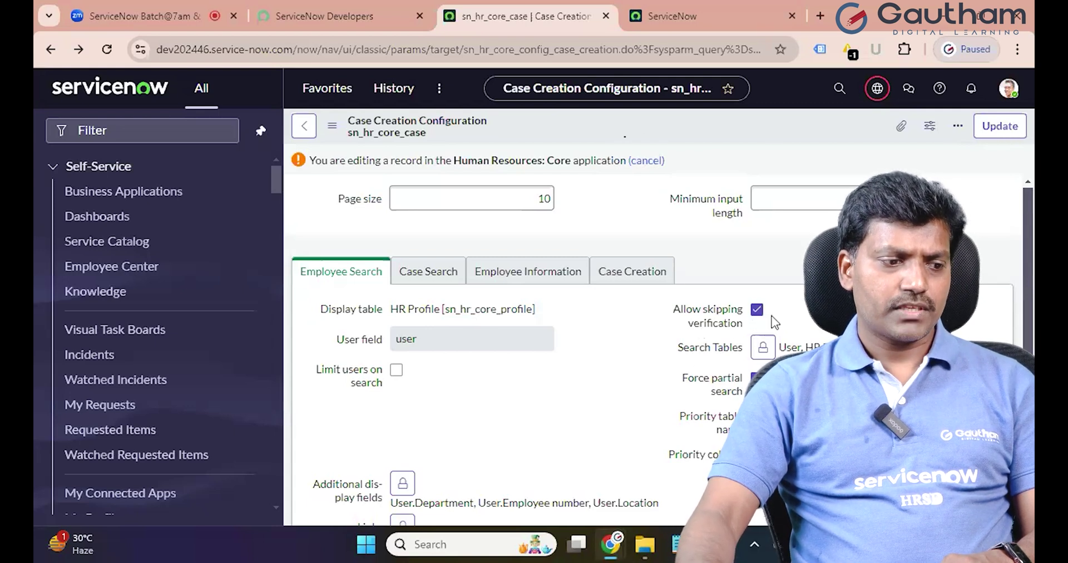
- Turn off Allow skipping verification in the Employee Search settings and save the configuration record
click(756, 310)
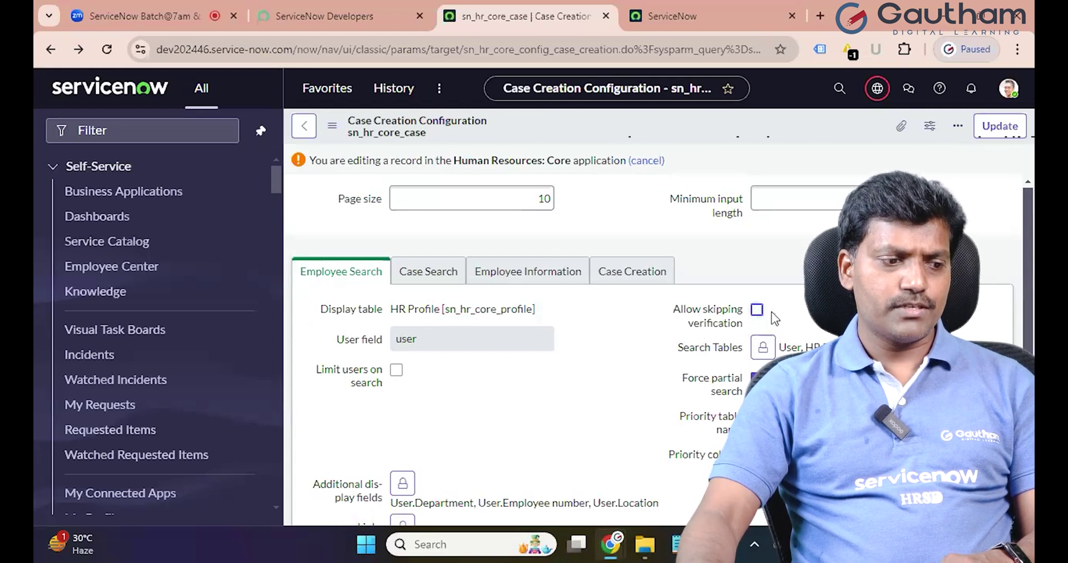
right_click(797, 121)
click(841, 134)
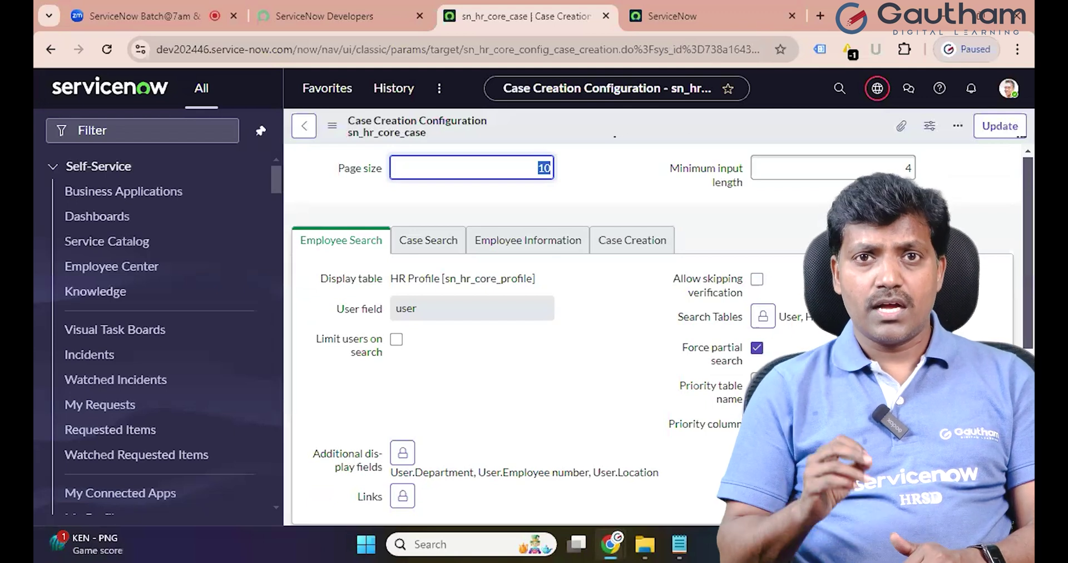
- Reload the case creation page and search for an employee by a four-letter first name
click(687, 8)
right_click(639, 131)
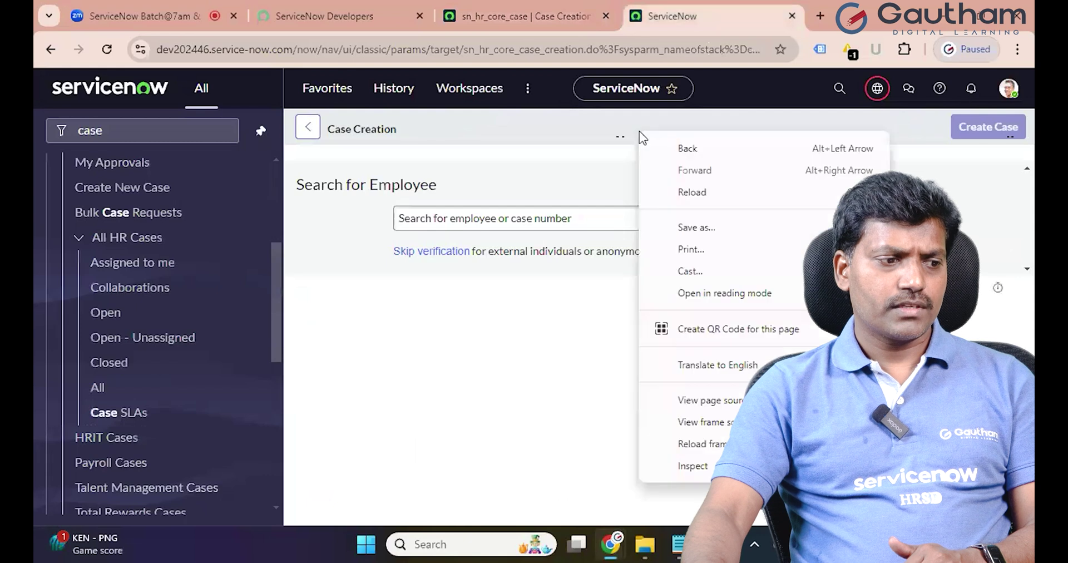
click(106, 49)
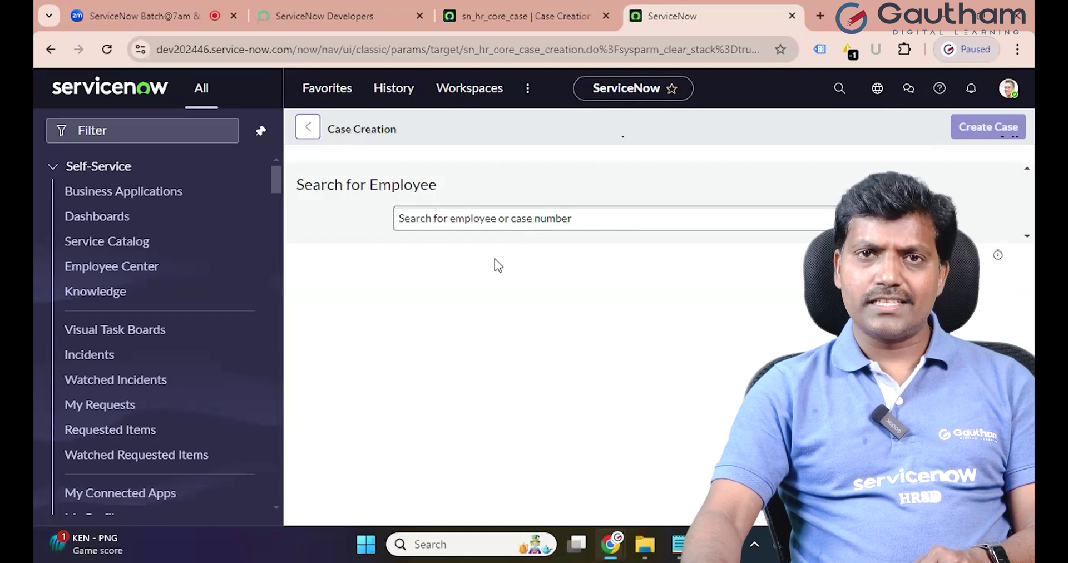
click(506, 218)
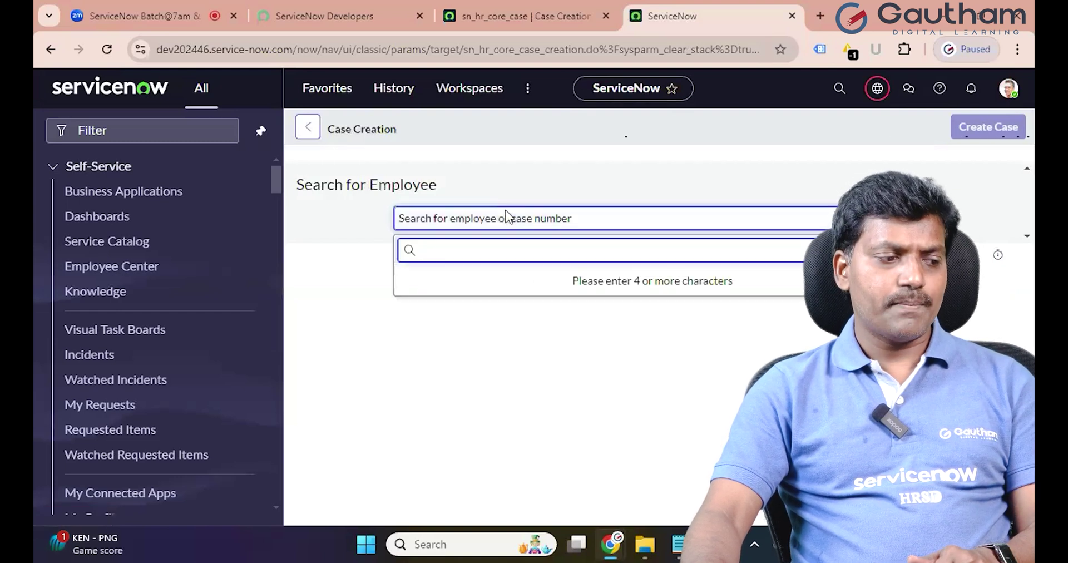
text(a)
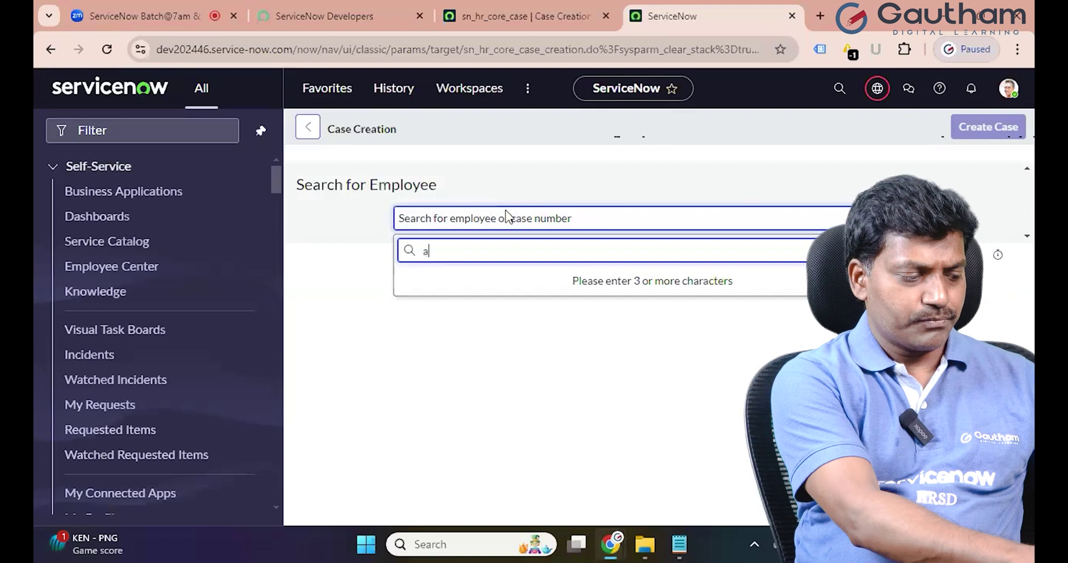
text(bel)
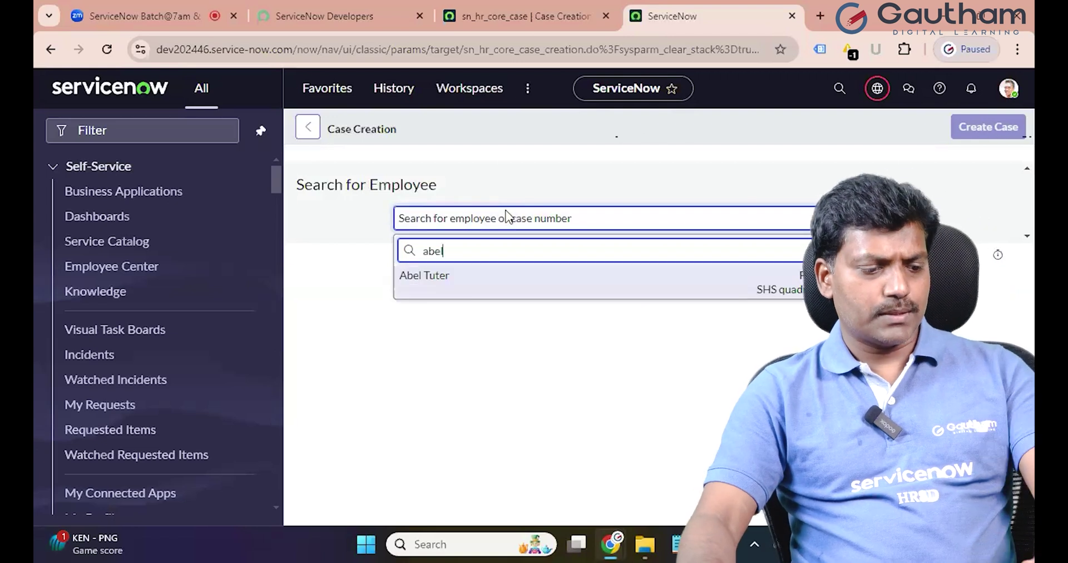
- Replace the search with another employee's first name, select the second match, and review the employee information and case details
key(BackSpace)
key(BackSpace)
key(BackSpace)
key(BackSpace)
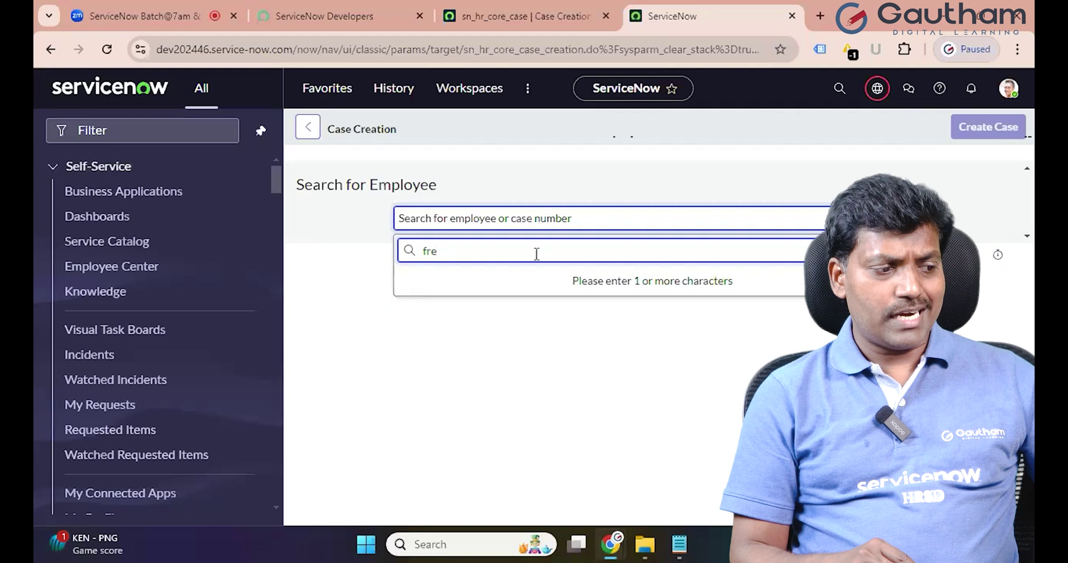
text(d)
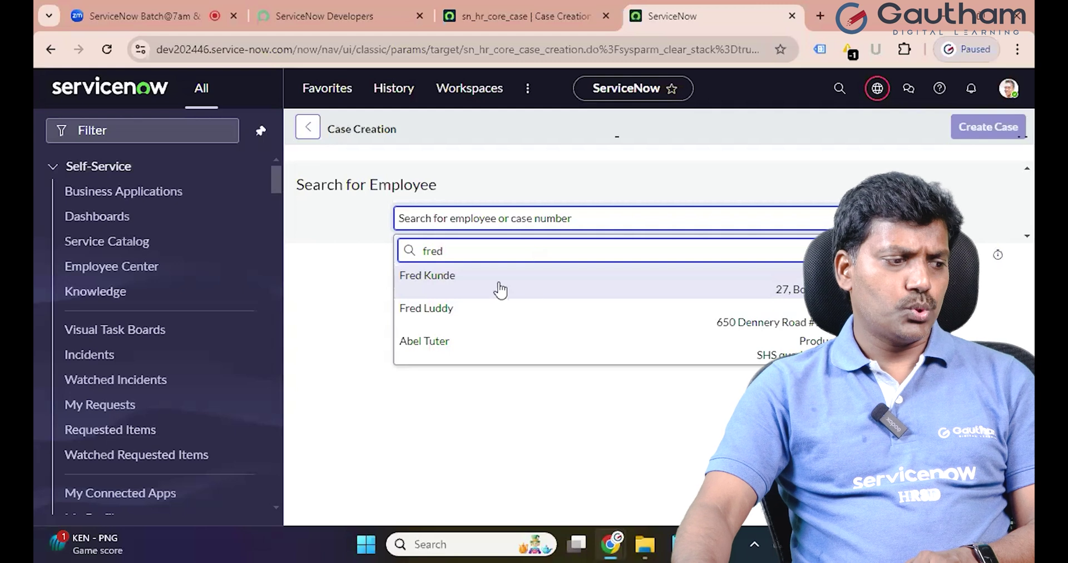
click(467, 321)
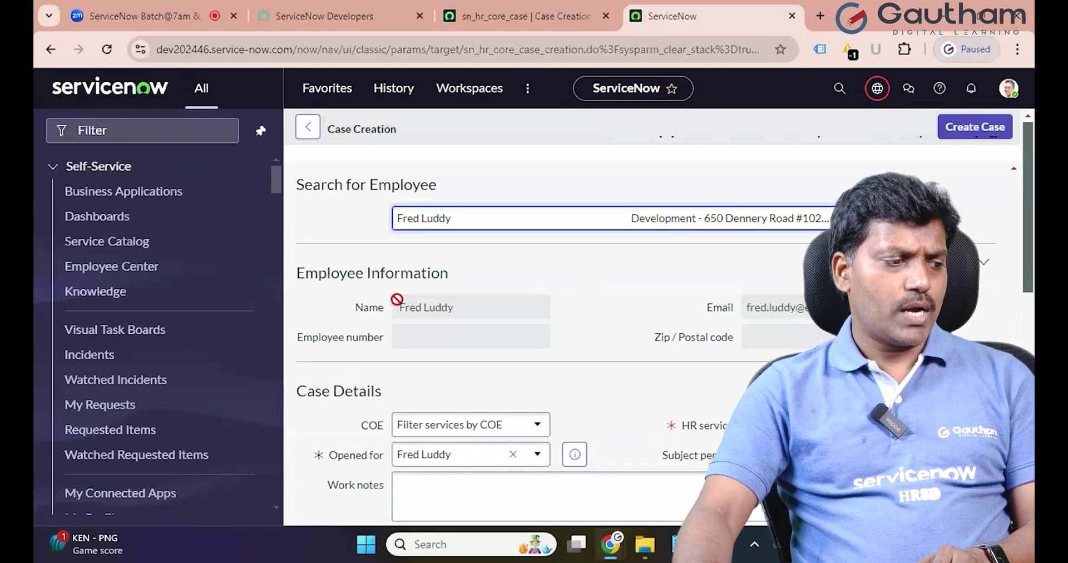
scroll(462, 301, down, 2)
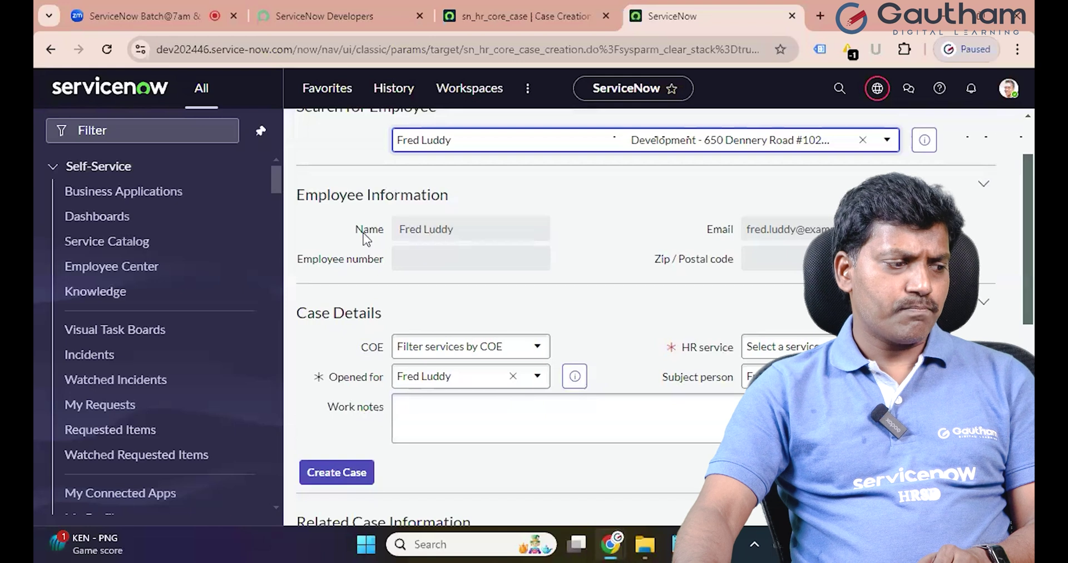
scroll(501, 283, up, 2)
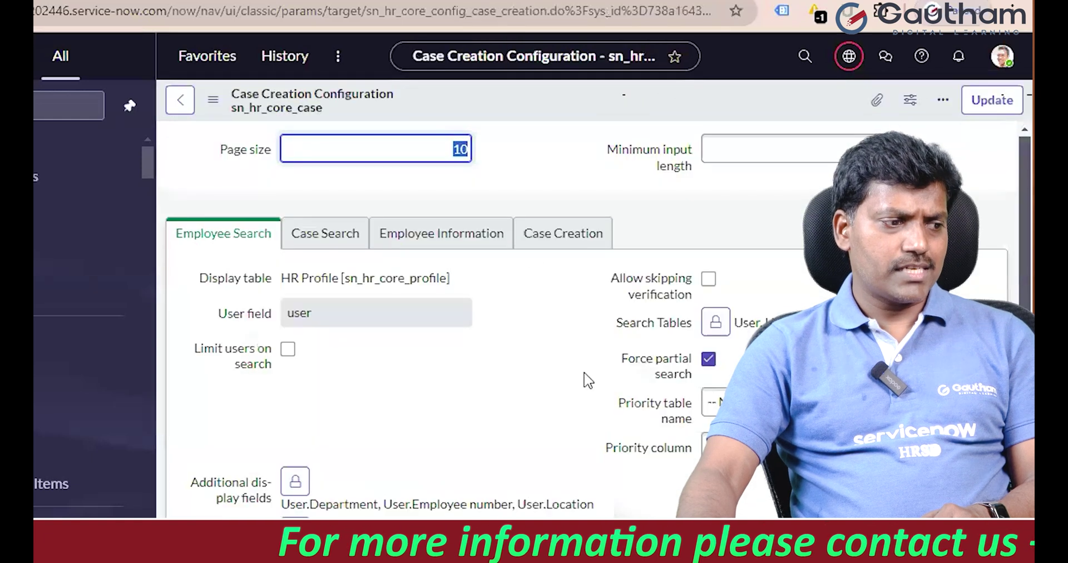
- Turn Allow skipping verification back on in the Case Creation Configuration and look over the Employee Search settings
click(510, 398)
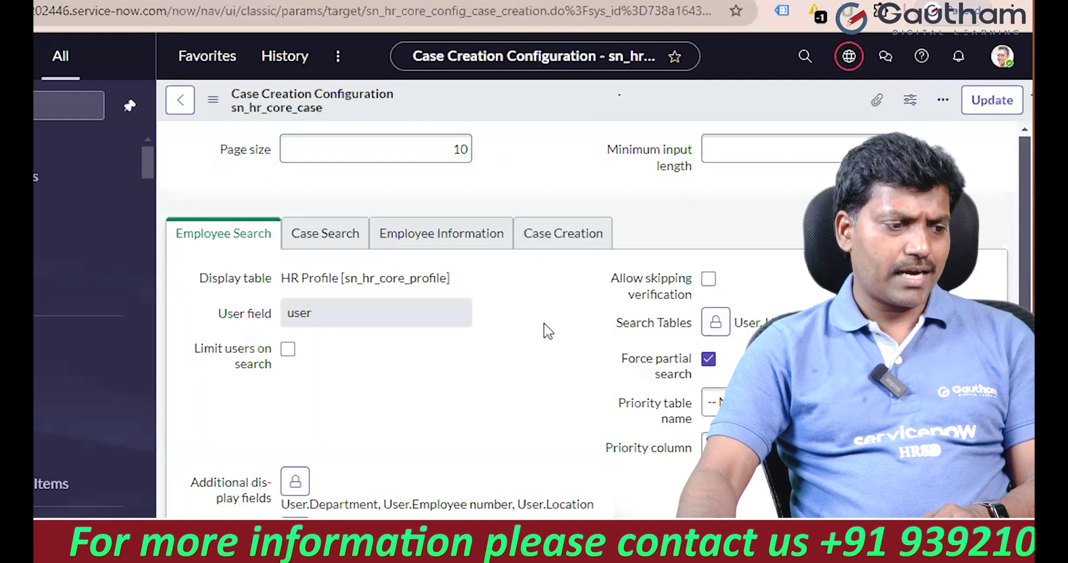
click(708, 279)
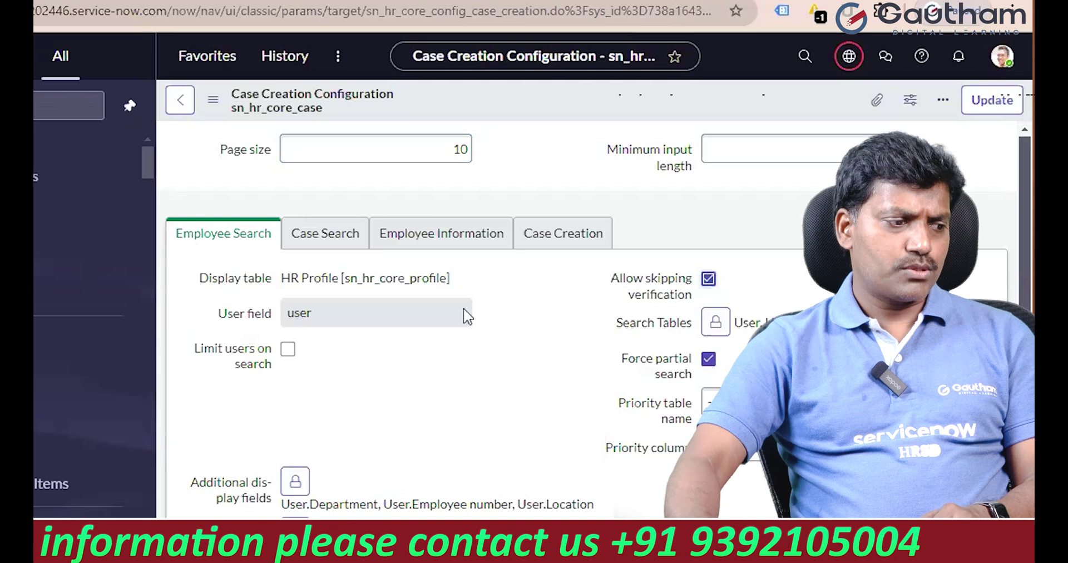
scroll(341, 377, down, 3)
scroll(699, 368, up, 3)
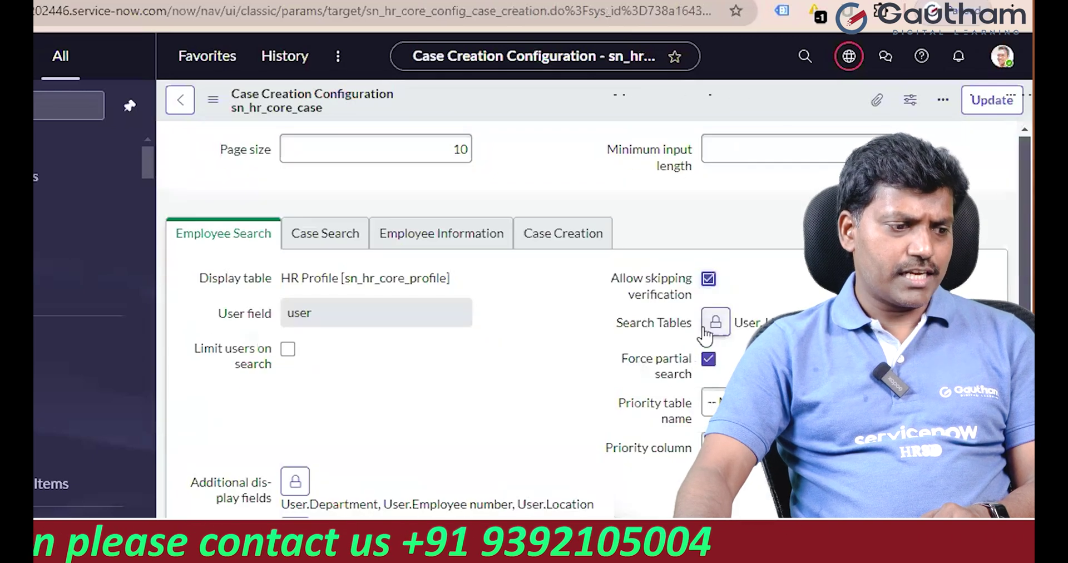
- Leave the unsaved new case and return to the Case Creation Configuration in the duplicated browser tab
click(180, 100)
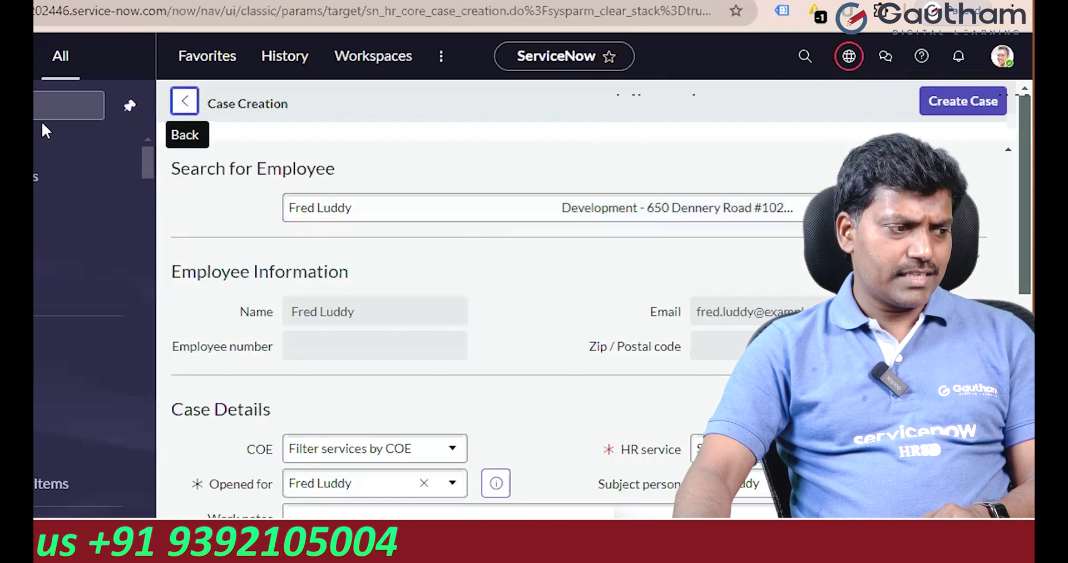
click(183, 101)
key(Escape)
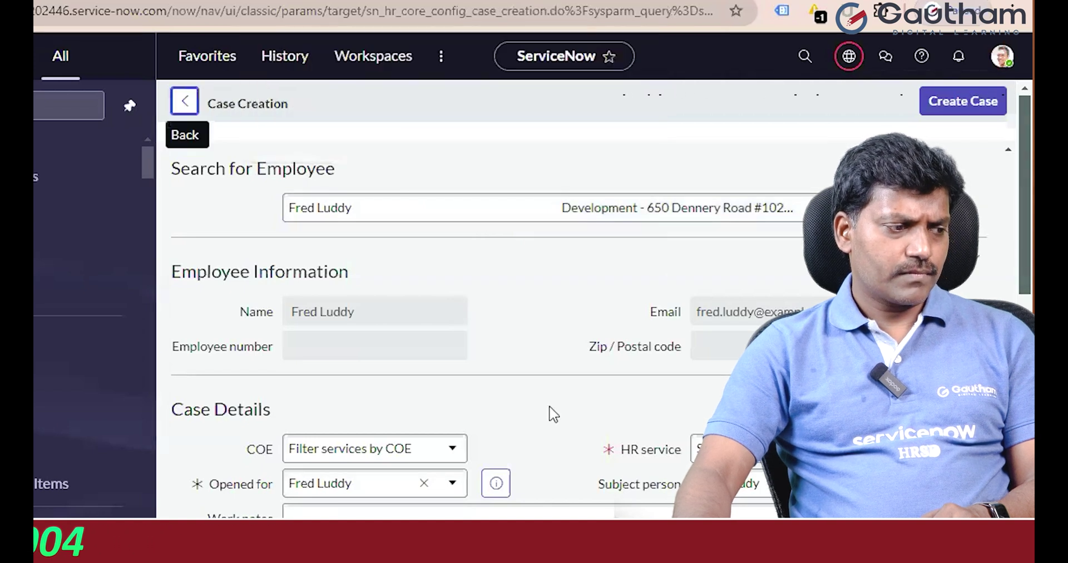
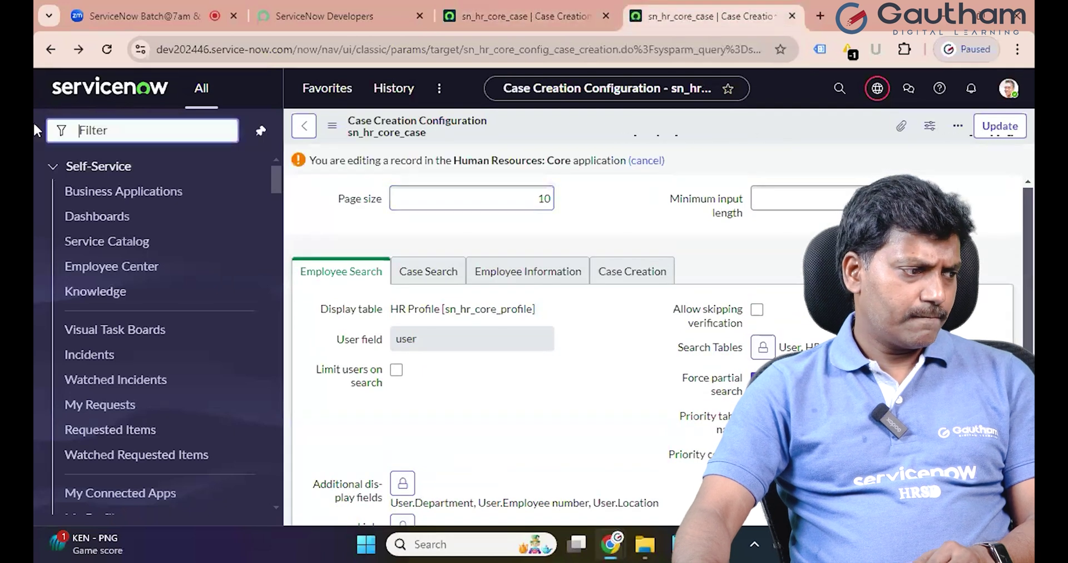
- Find the HR case modules with the filter "hr case", open the list of all HR cases and start a new case
text(hr cse)
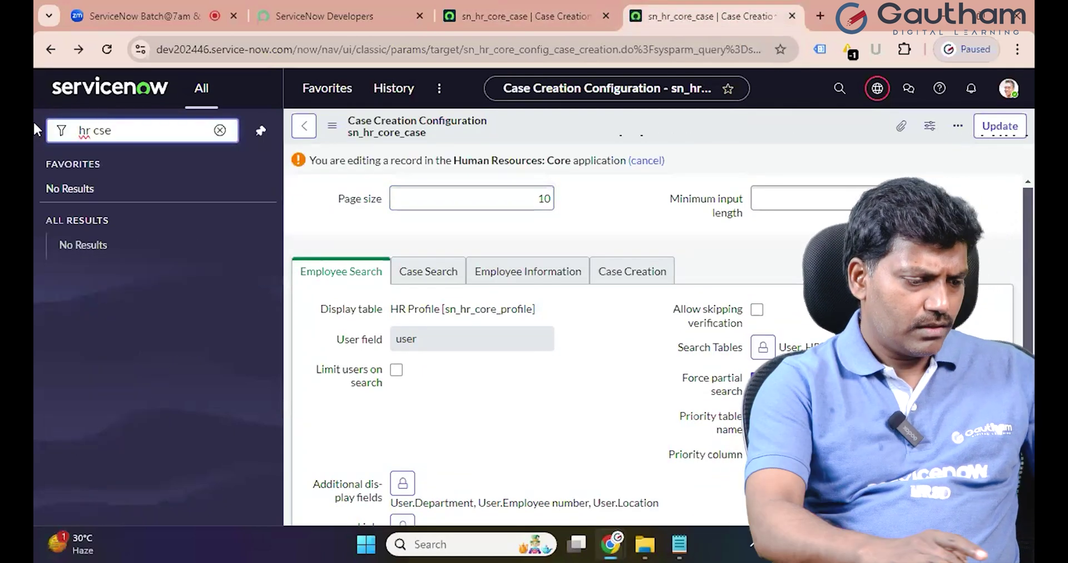
key(BackSpace)
key(BackSpace)
text(ase)
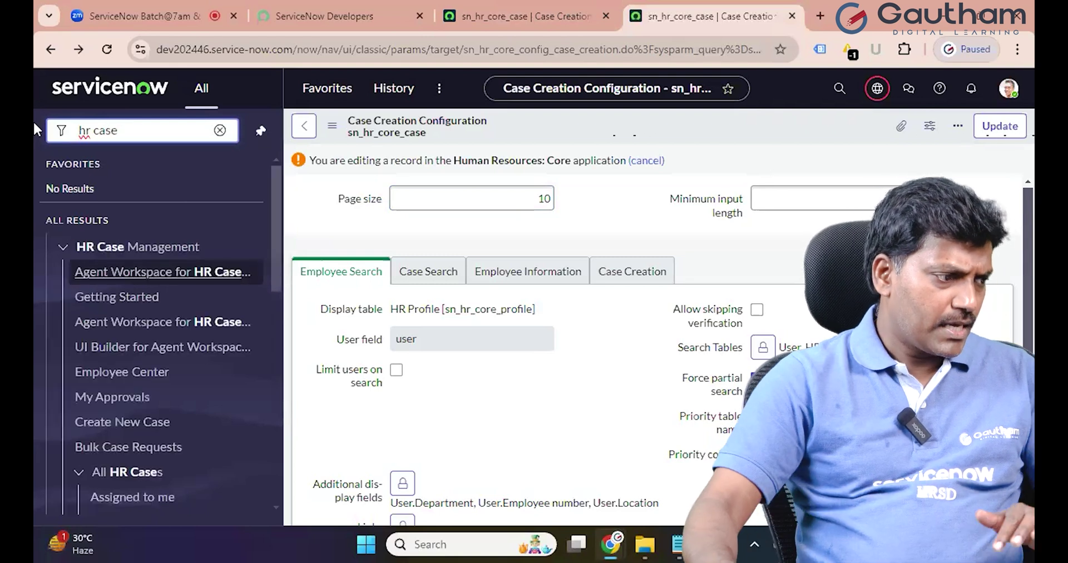
scroll(189, 423, down, 4)
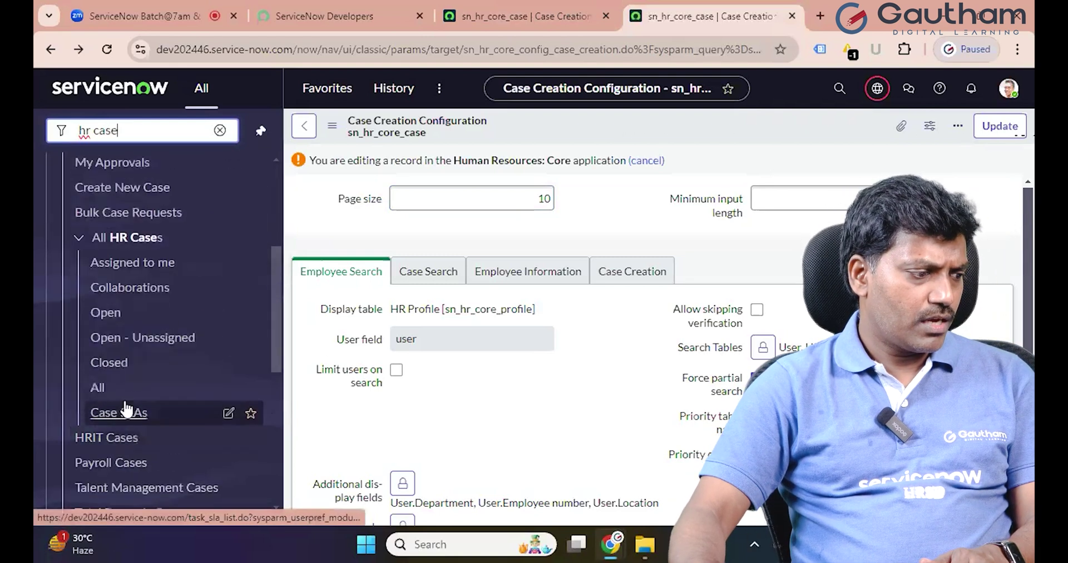
click(122, 394)
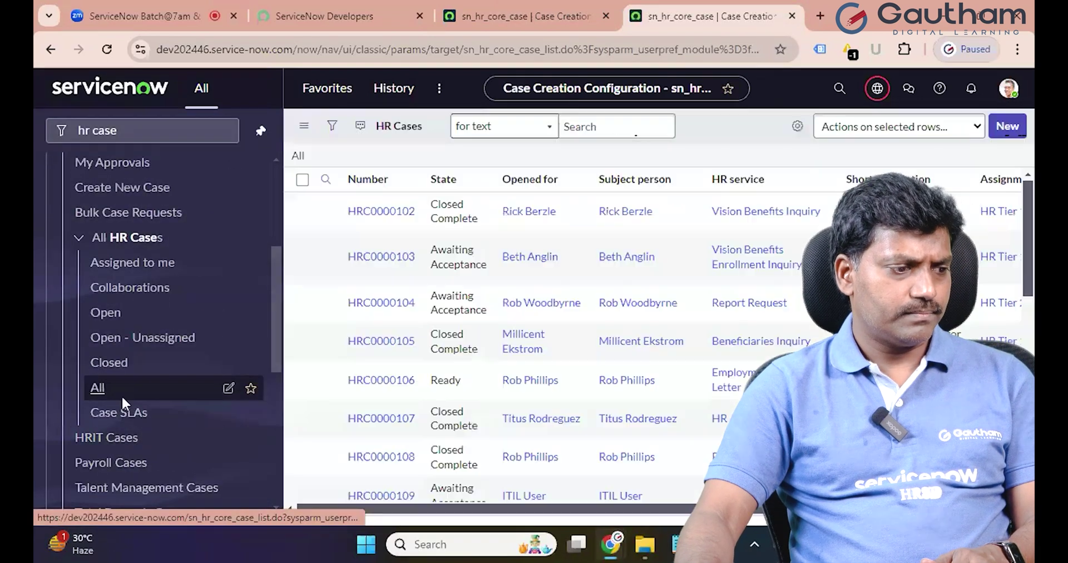
click(1007, 127)
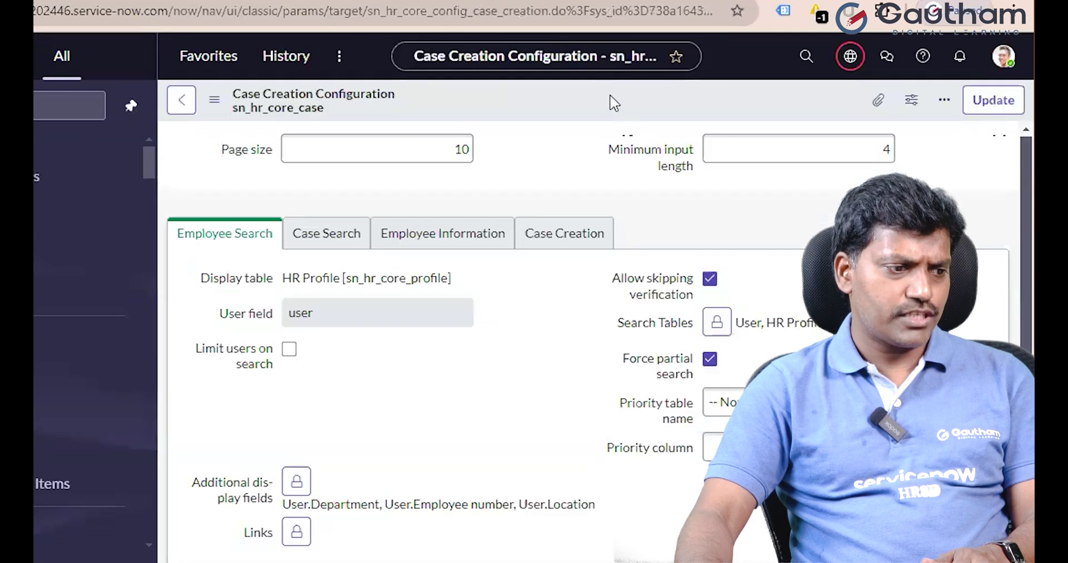
- Save the Case Creation Configuration, and search for an employee by first name on the case creation page
right_click(610, 97)
click(632, 106)
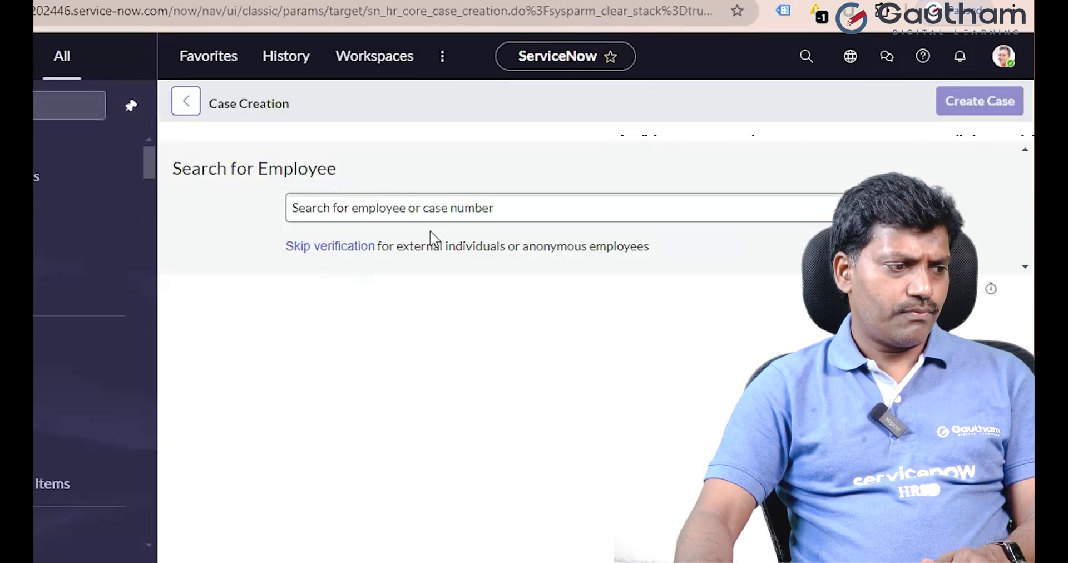
click(412, 222)
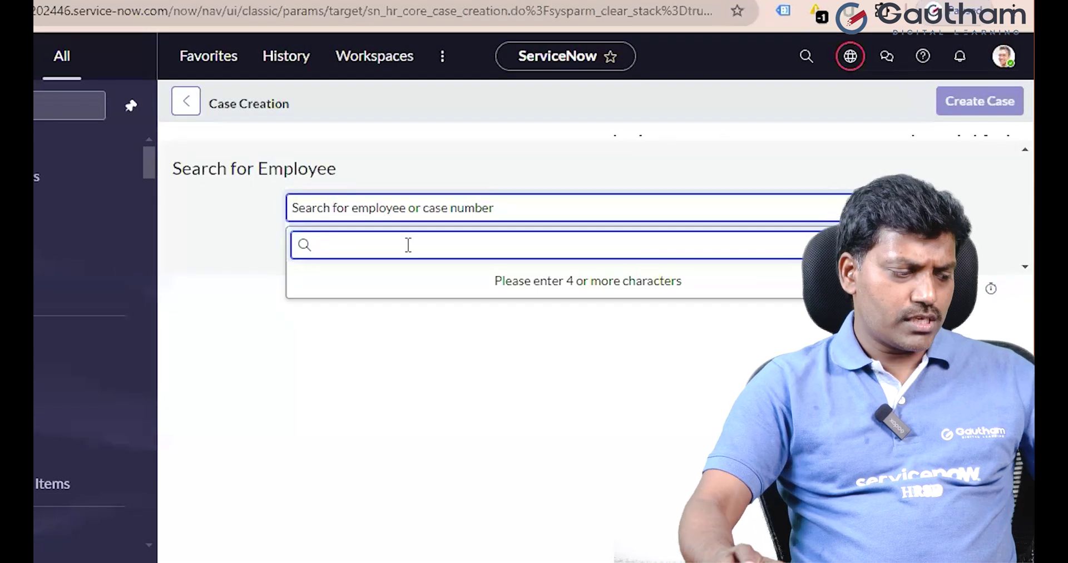
text(abel)
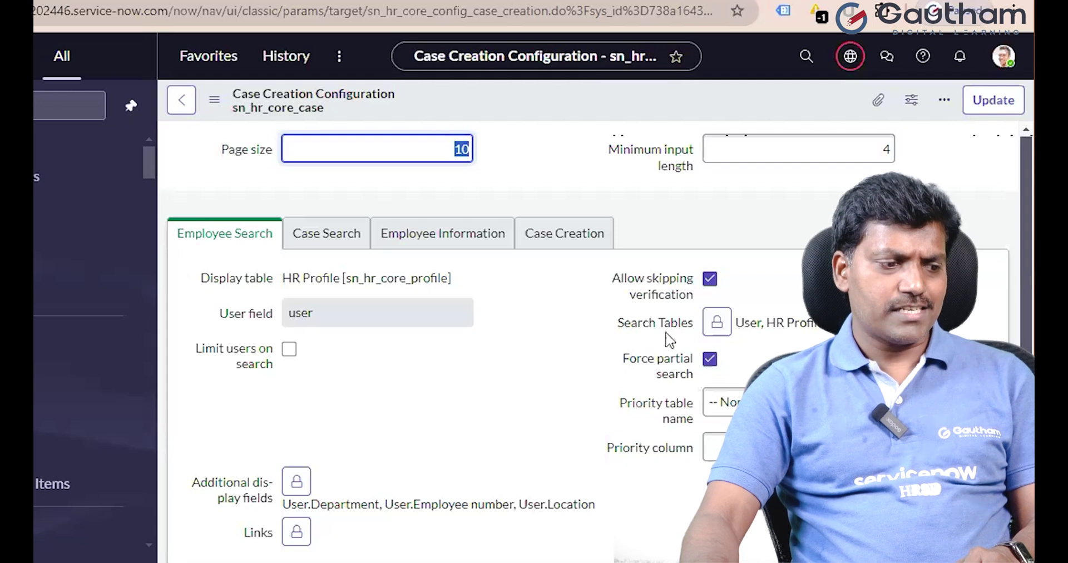
- Look over the Employee Search settings, and repeat the employee's first-name search on the case creation page to select the match
scroll(714, 409, down, 2)
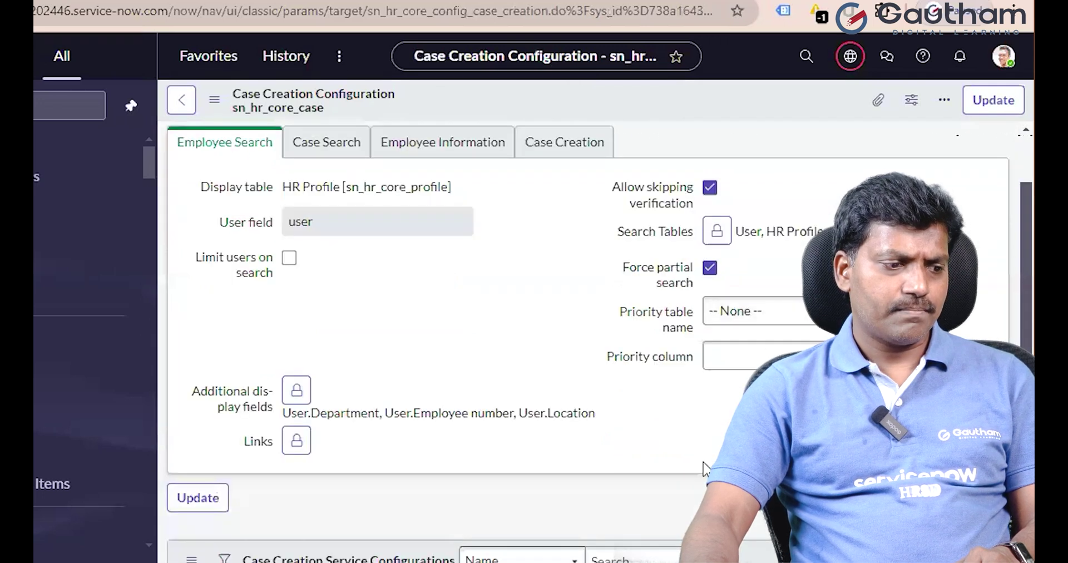
scroll(461, 360, up, 2)
scroll(461, 360, down, 2)
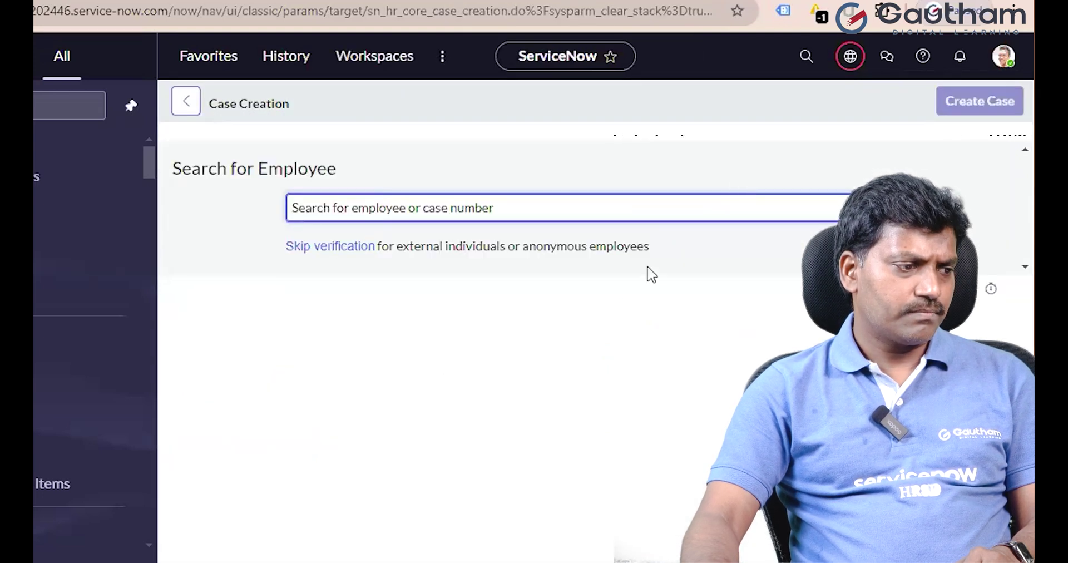
click(453, 211)
text(abel)
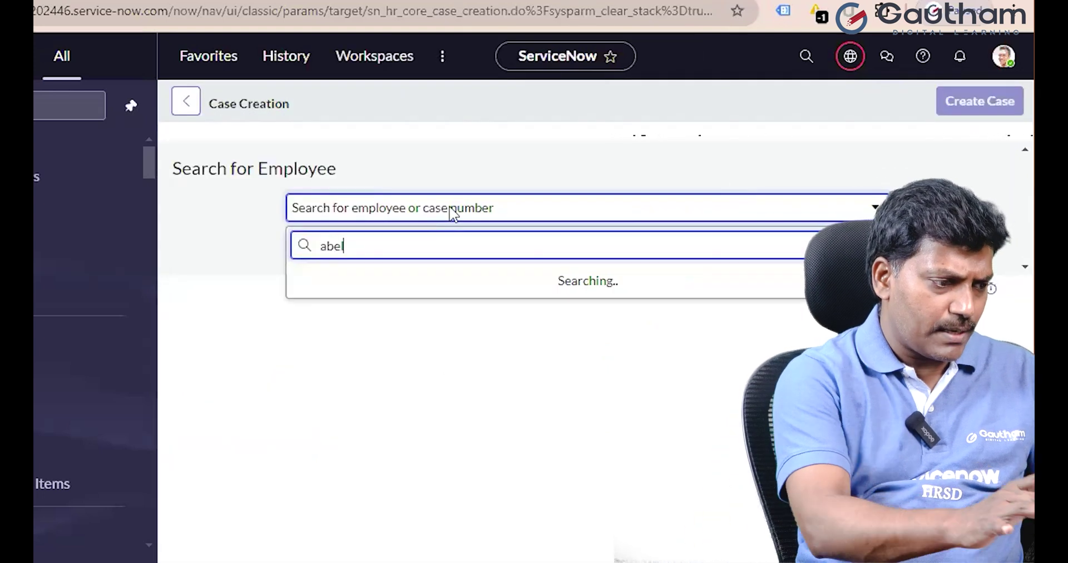
click(367, 290)
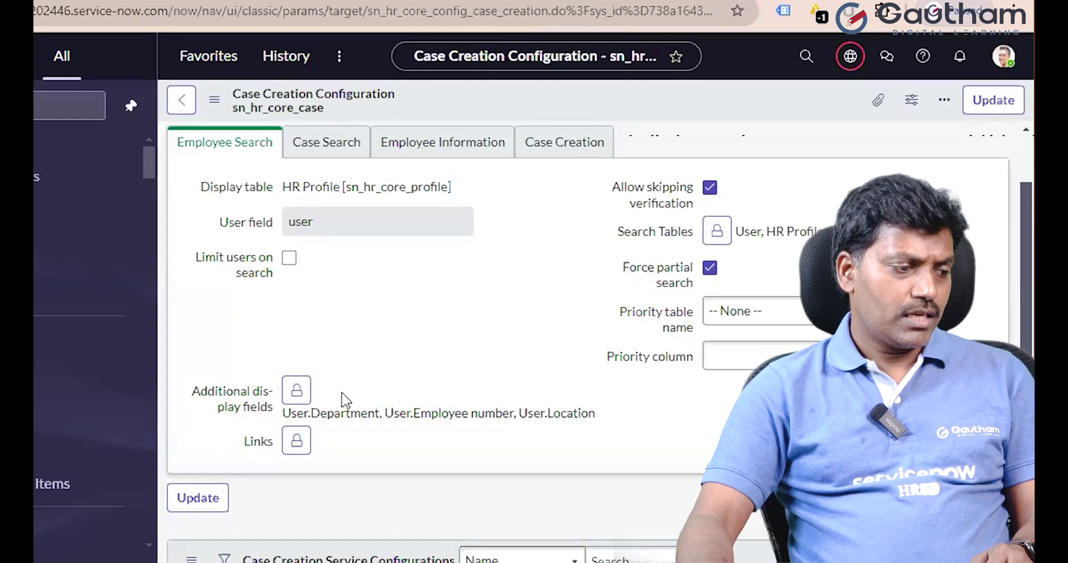
- Unlock the Additional display fields of Employee Search and remove User.Employee number from the selected fields
click(296, 391)
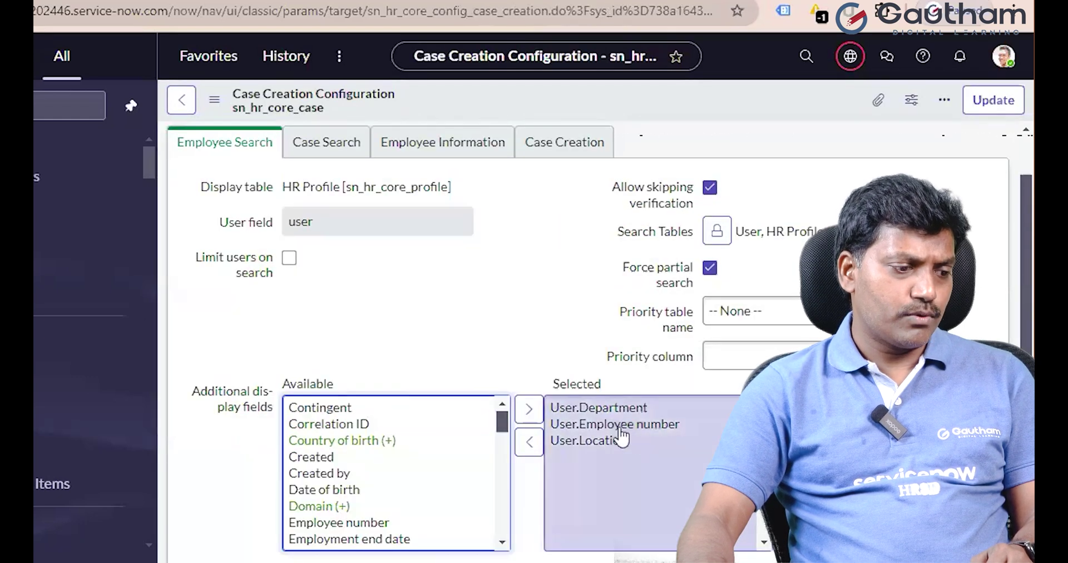
click(617, 426)
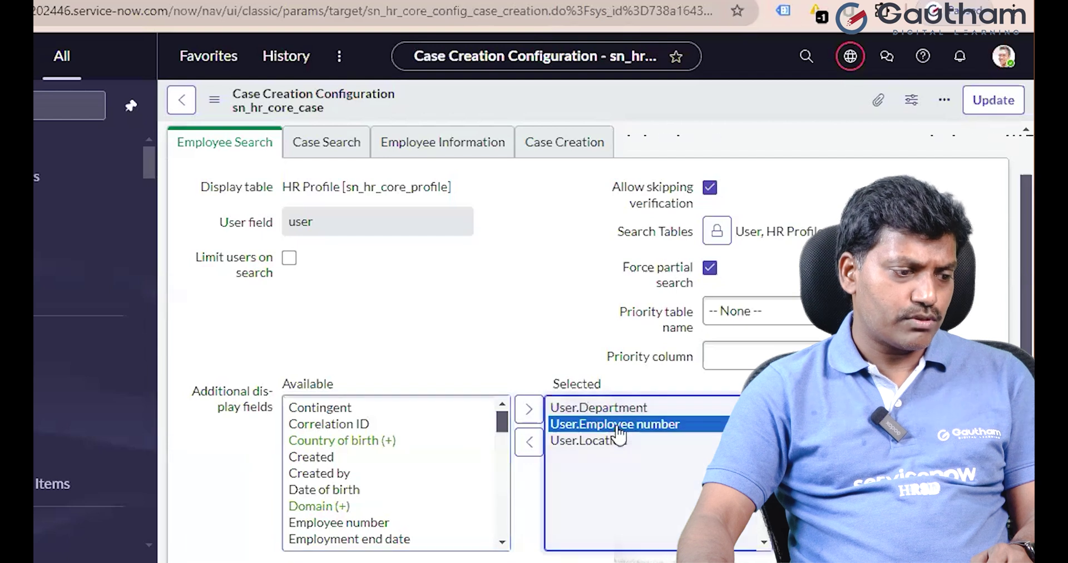
click(529, 442)
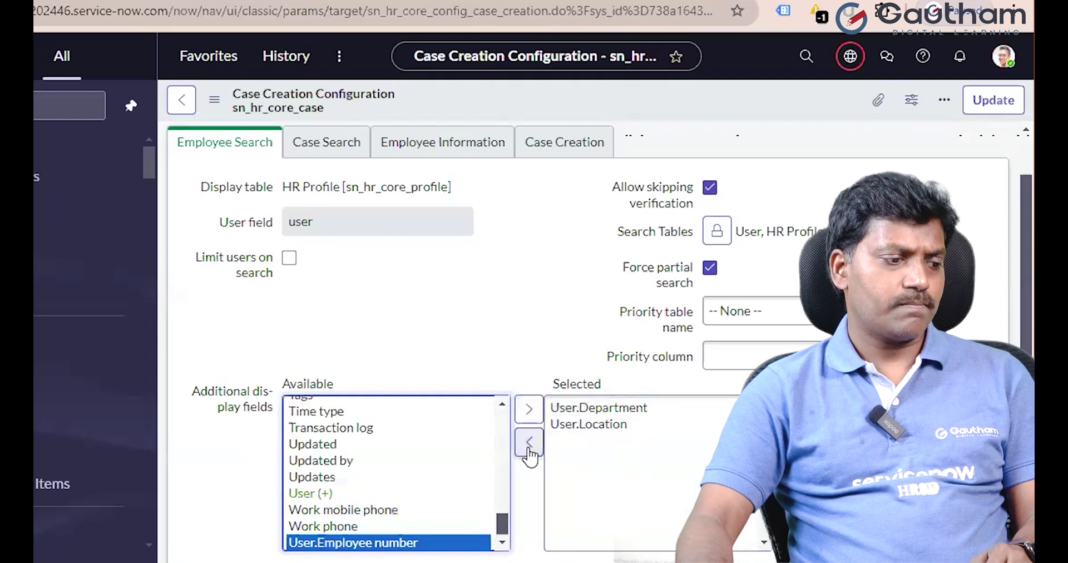
- Expand the User reference among the available fields and add Title to the selected additional display fields
click(307, 497)
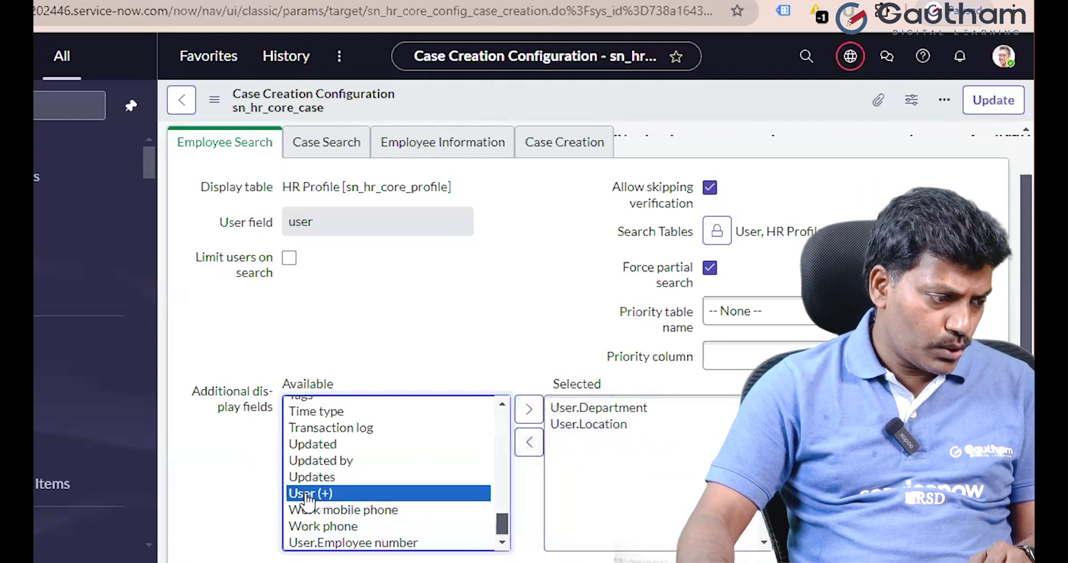
click(529, 411)
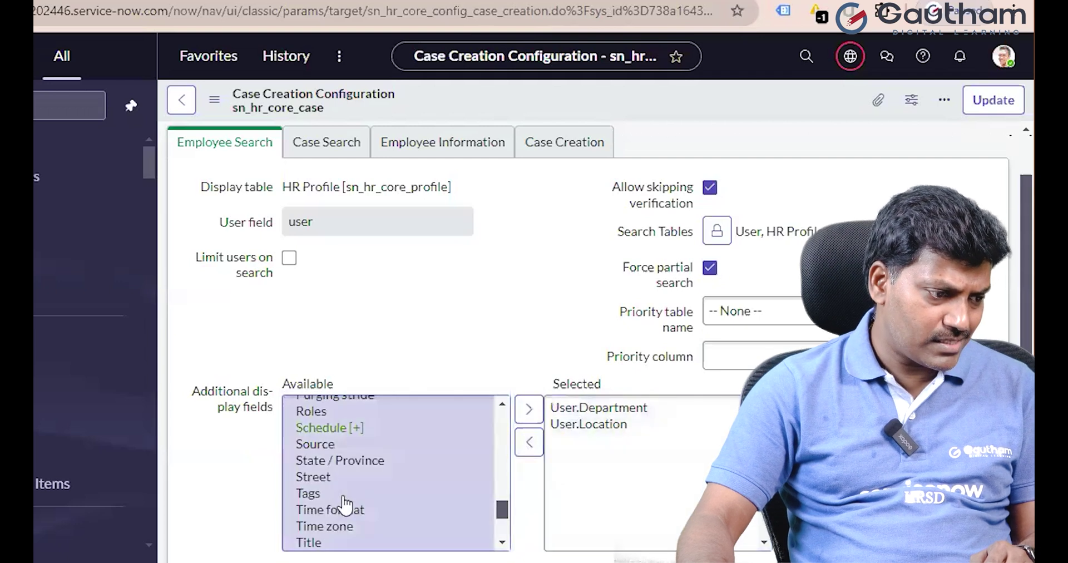
scroll(345, 505, up, 2)
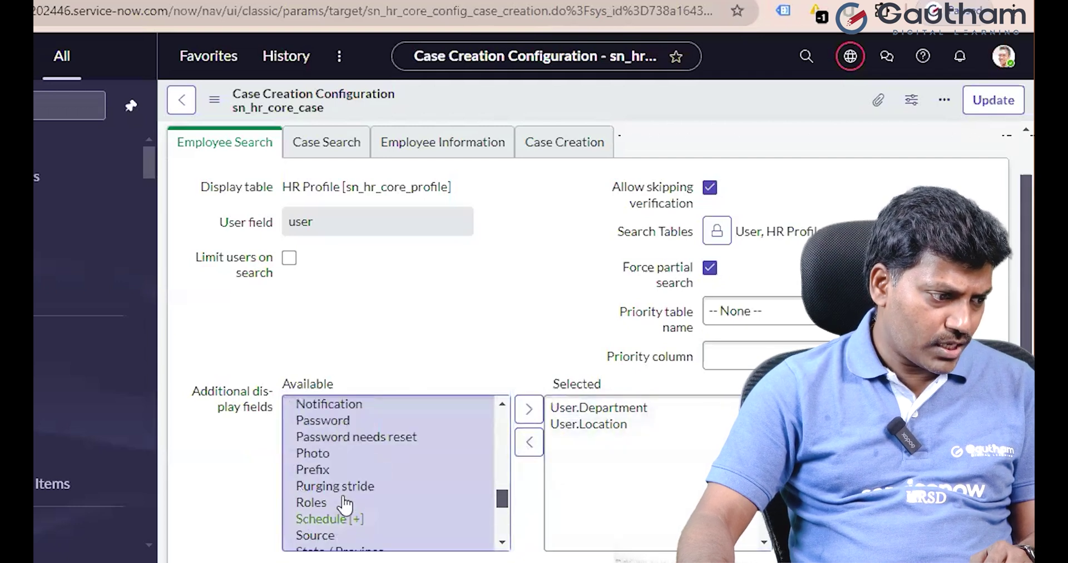
scroll(345, 505, down, 2)
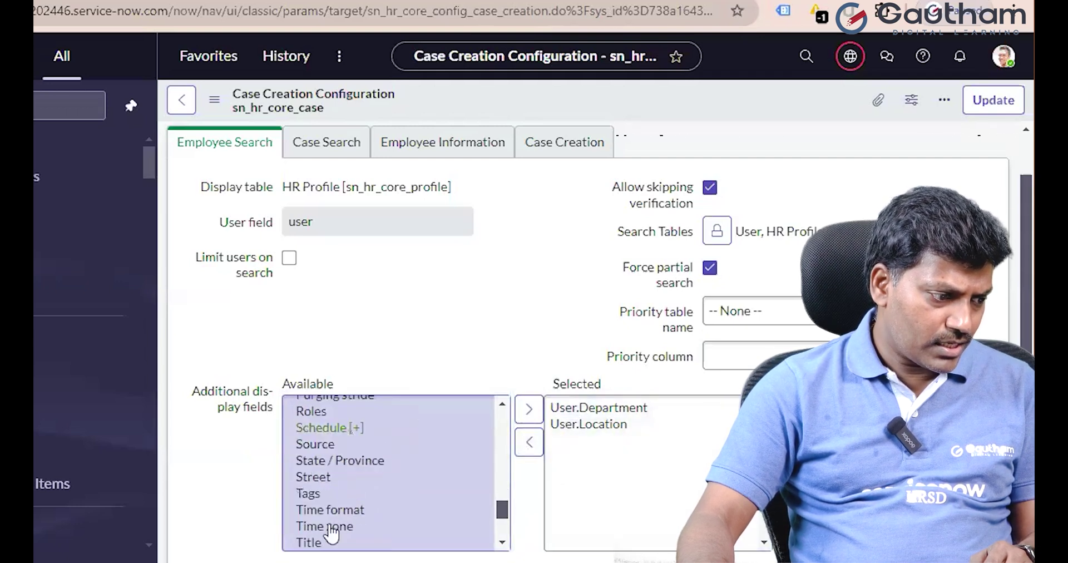
click(325, 544)
click(526, 410)
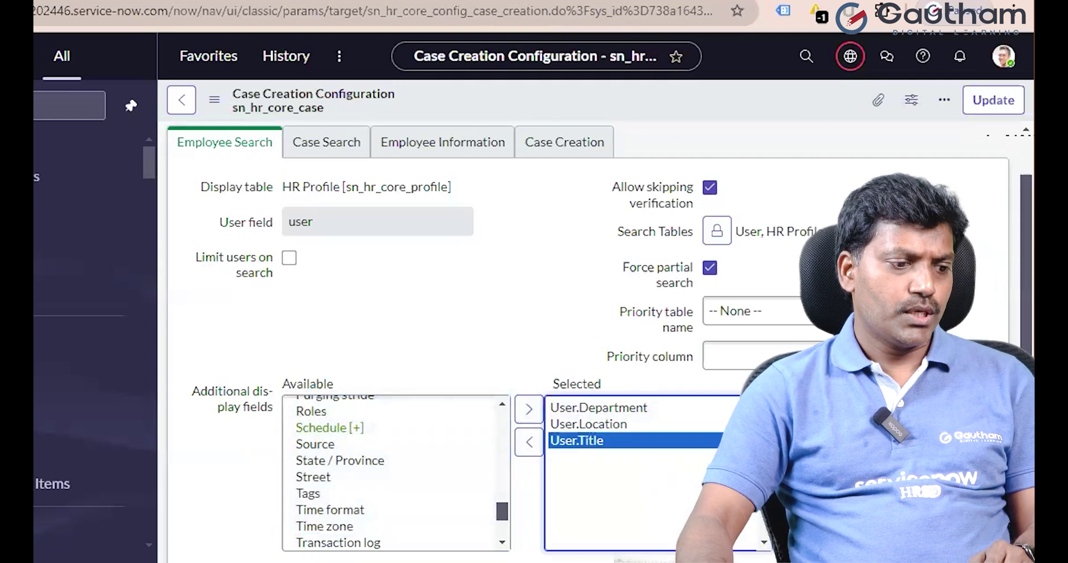
- Move User.Title above User.Department and User.Location in the selected fields and save the configuration
click(784, 410)
click(784, 410)
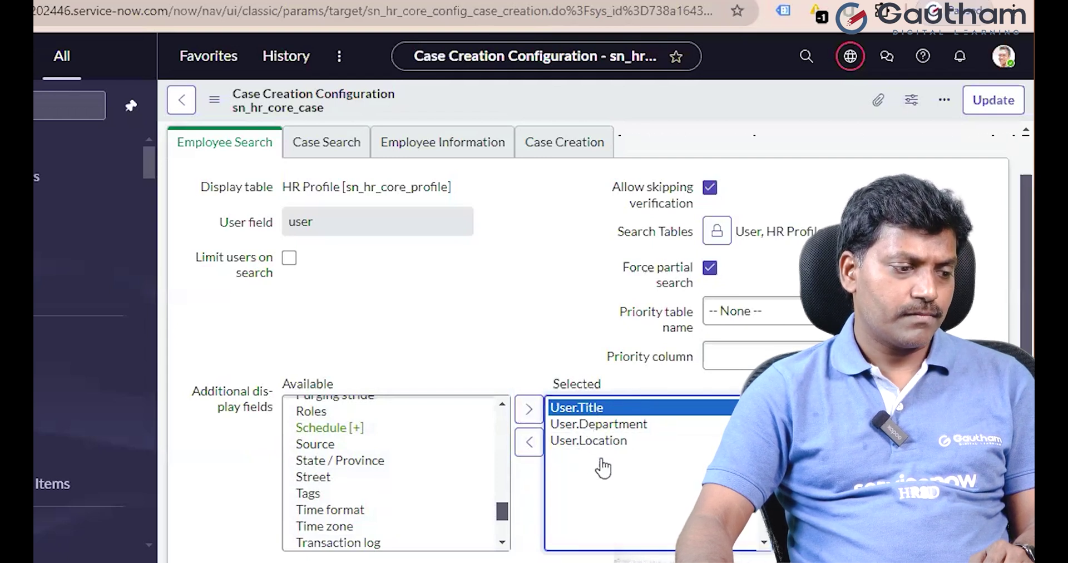
scroll(623, 492, up, 2)
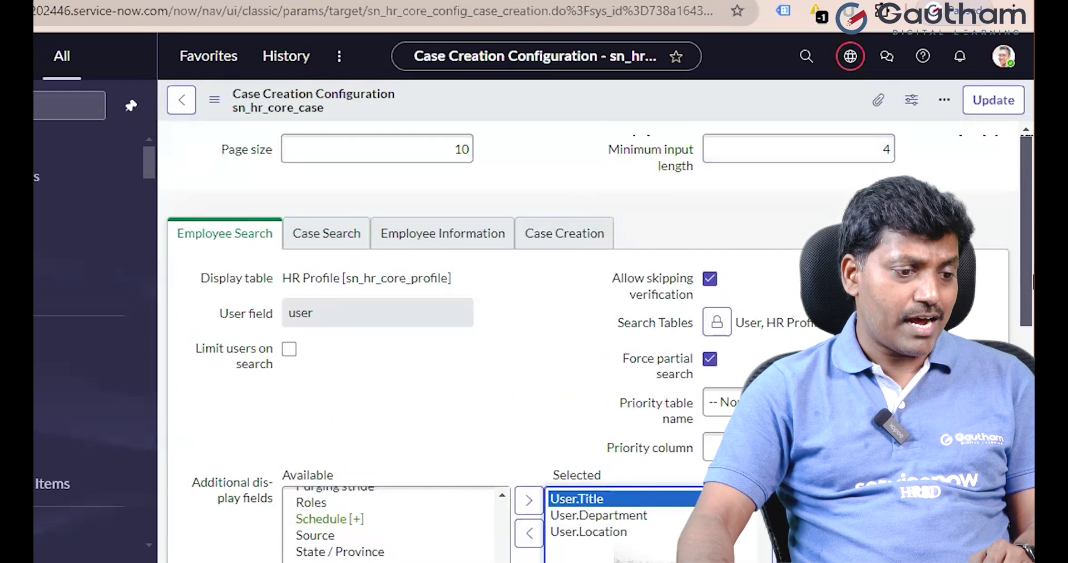
scroll(1029, 262, down, 3)
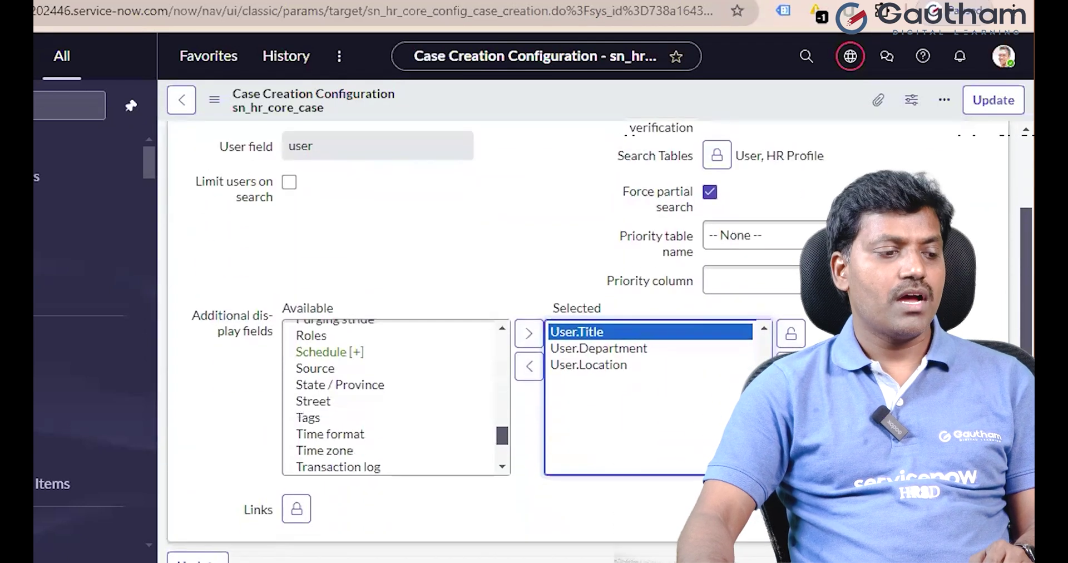
right_click(539, 88)
click(573, 101)
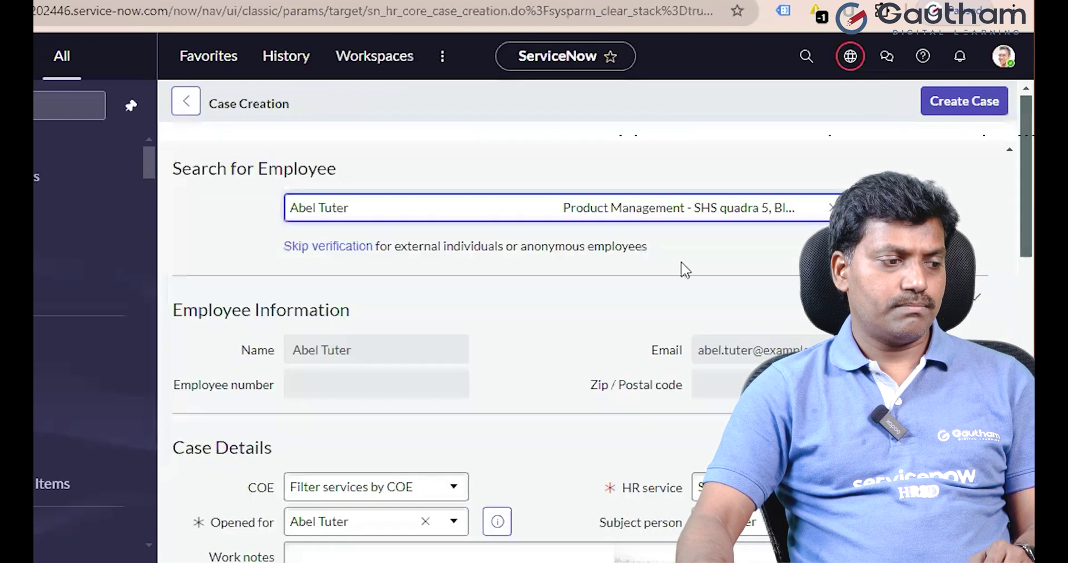
- Reload the case creation page, select the second match from another four-letter first-name search, and review the employee's displayed details
key(F5)
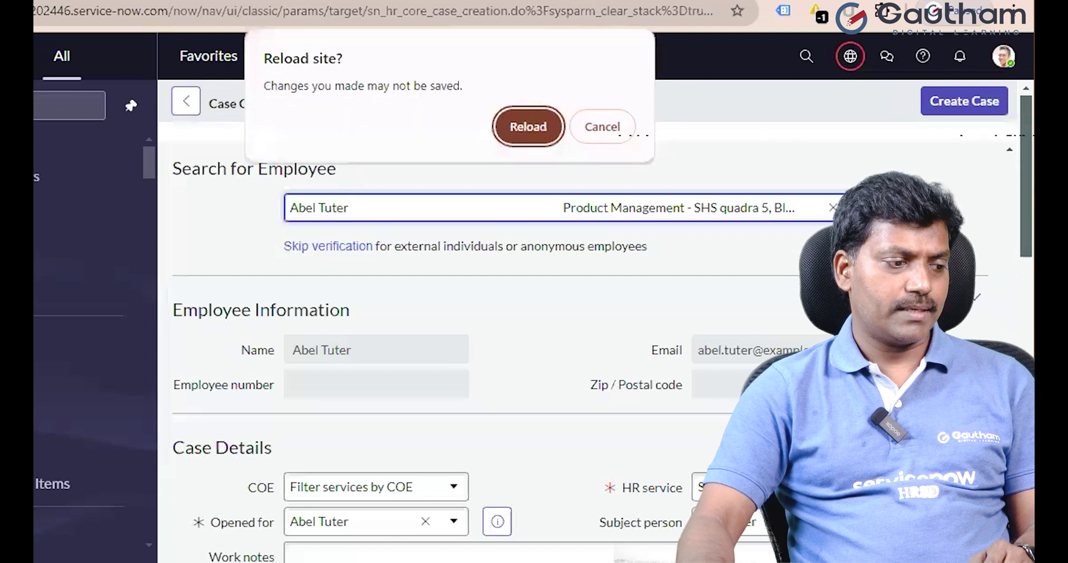
click(526, 127)
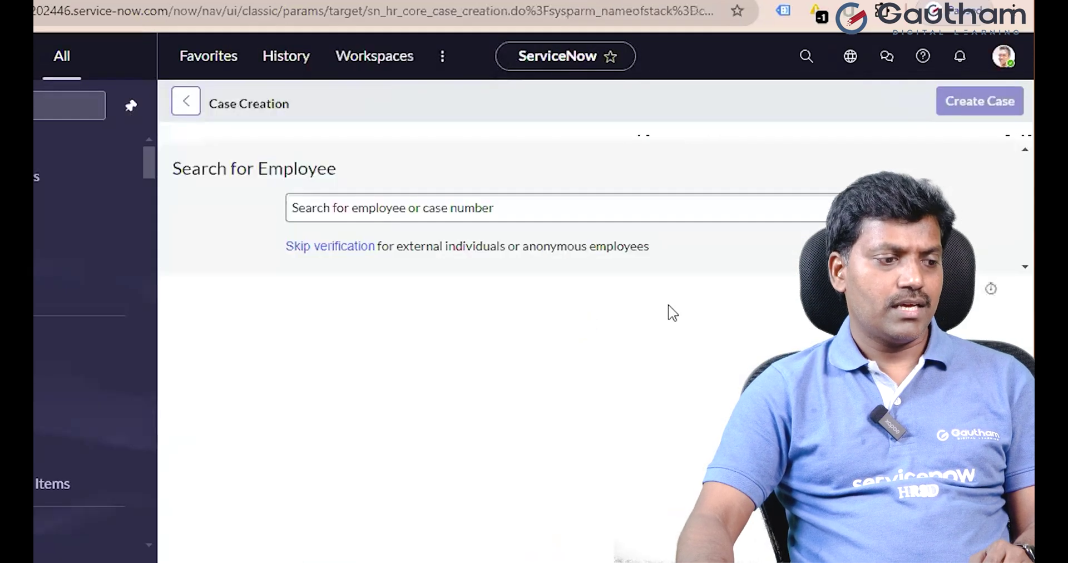
click(512, 217)
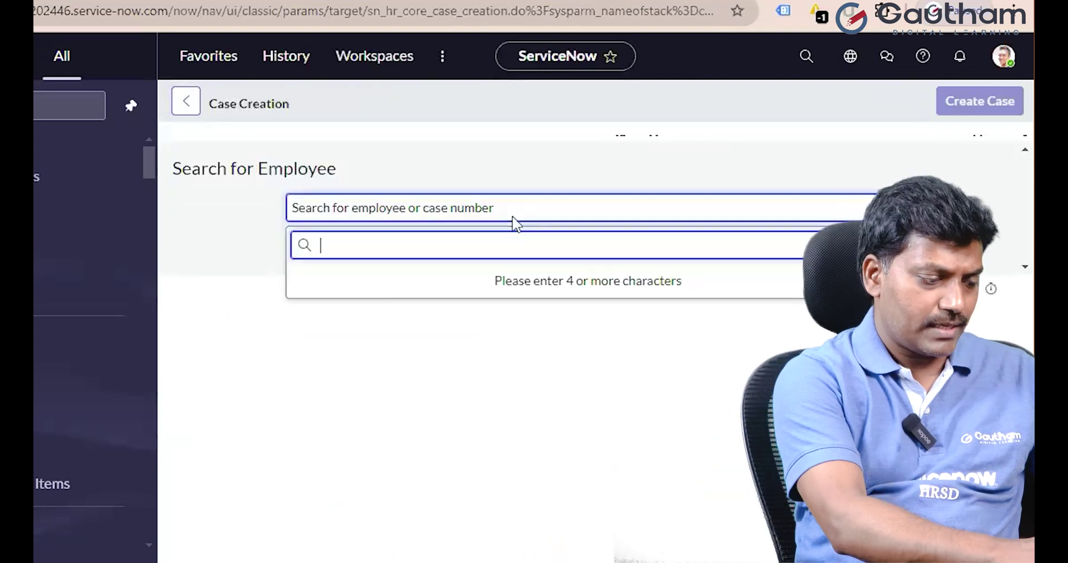
text(fred)
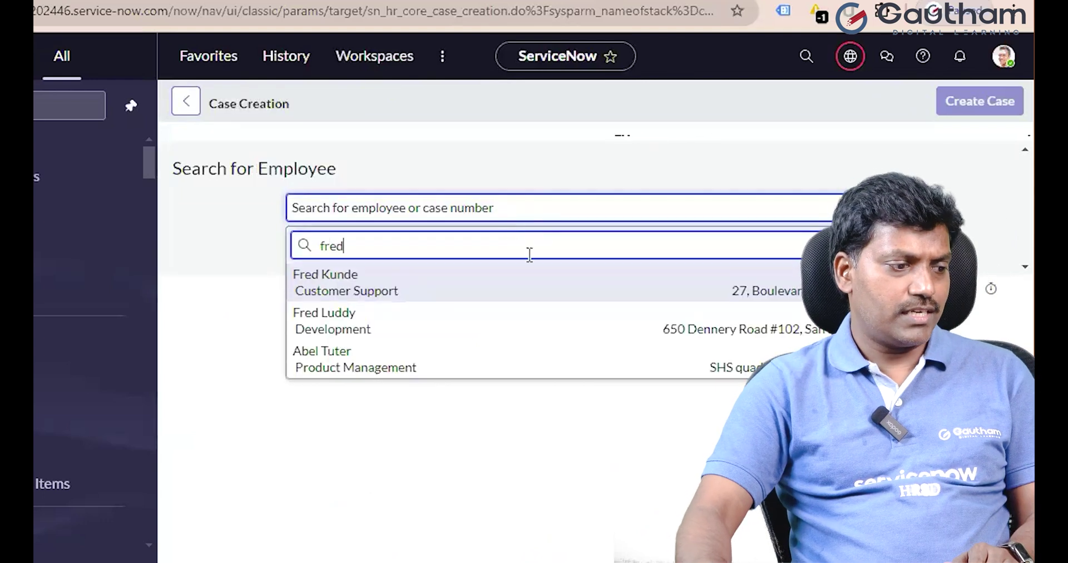
click(349, 328)
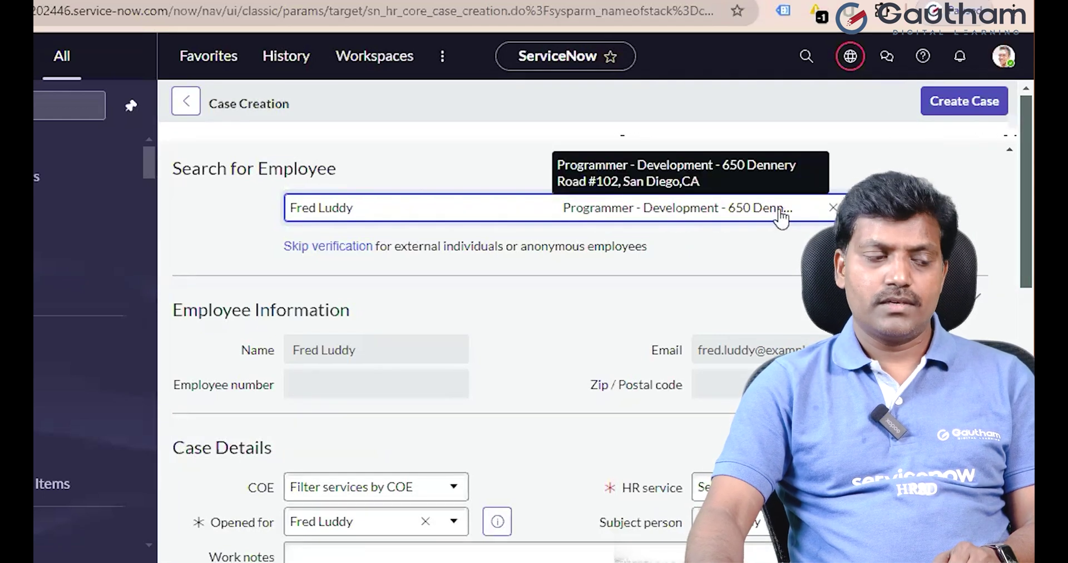
scroll(738, 278, down, 2)
scroll(410, 312, up, 2)
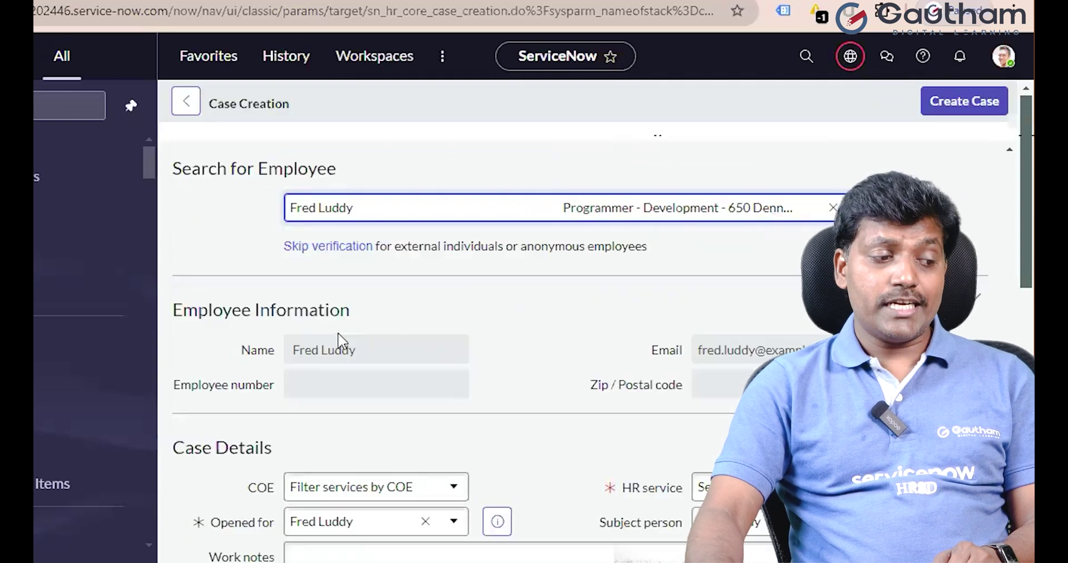
scroll(398, 369, down, 2)
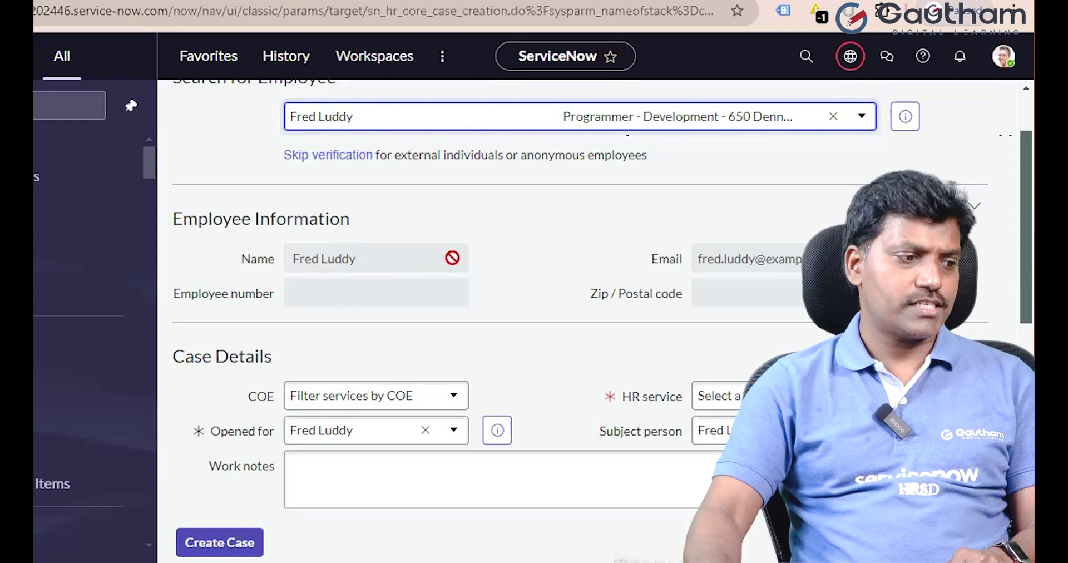
- Return to the Case Creation Configuration, unlock the Left fields of Employee Information and expand the User reference among the available fields
click(398, 5)
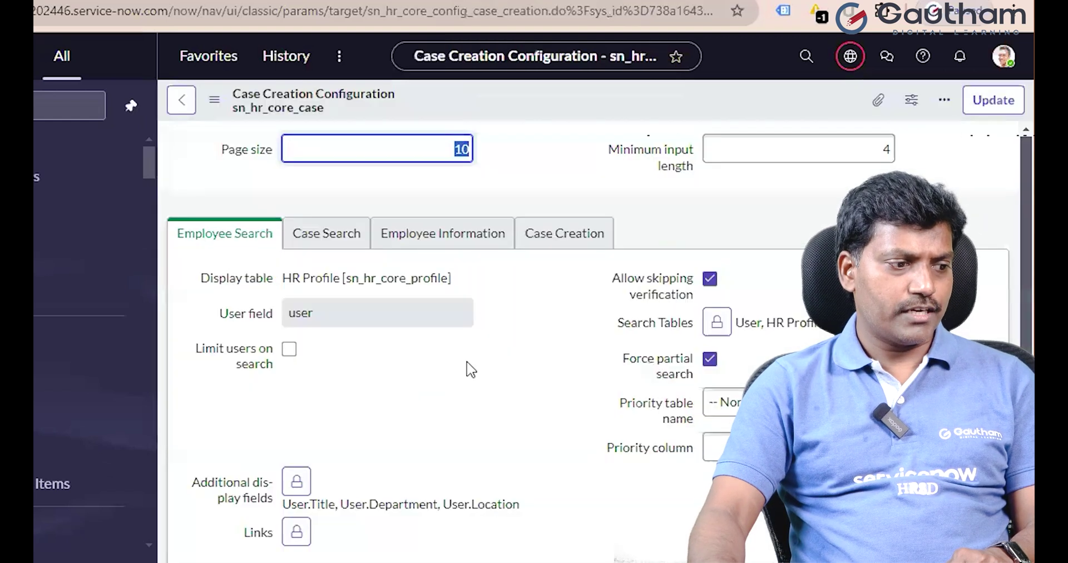
click(443, 234)
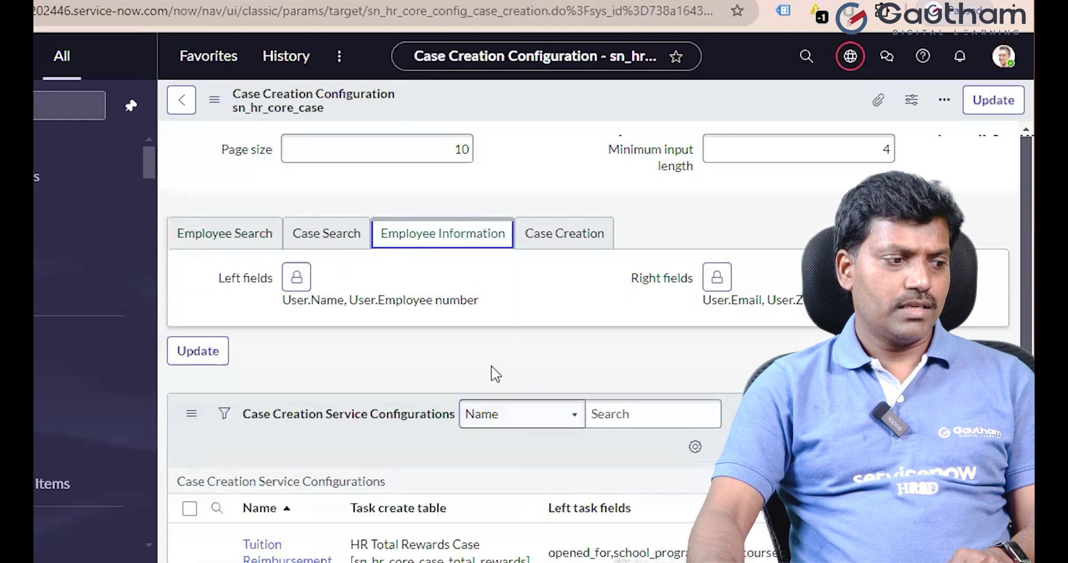
key(ctrl+Tab)
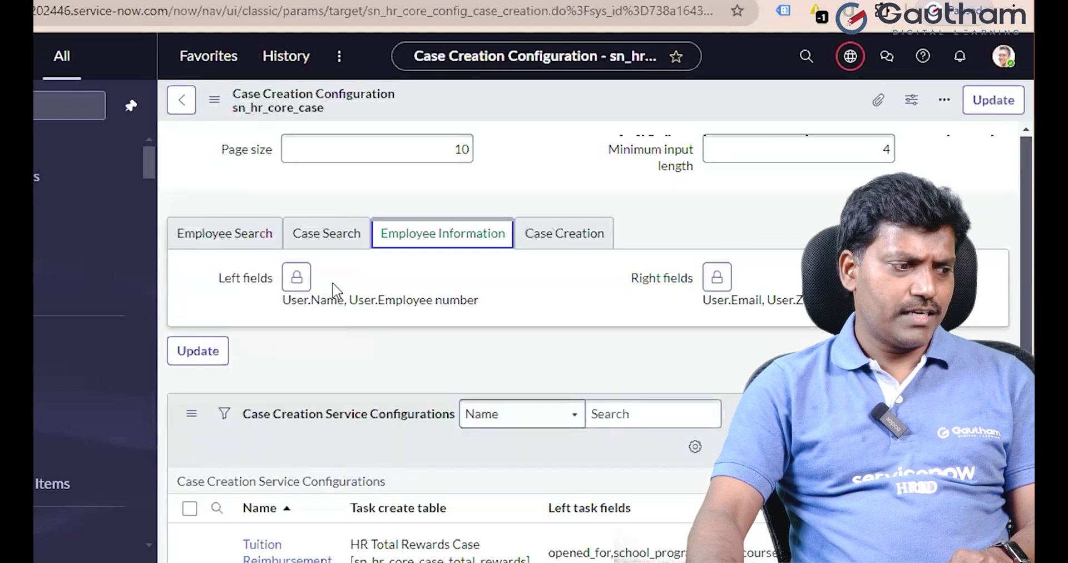
click(296, 276)
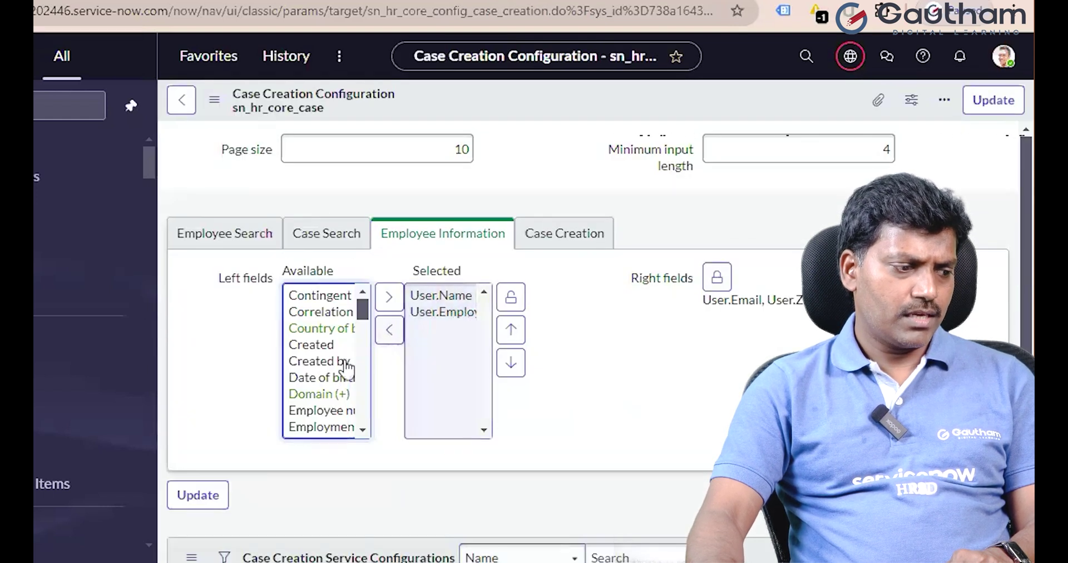
scroll(333, 398, down, 2)
scroll(334, 398, up, 2)
scroll(336, 396, down, 1)
scroll(336, 395, down, 8)
scroll(336, 396, down, 10)
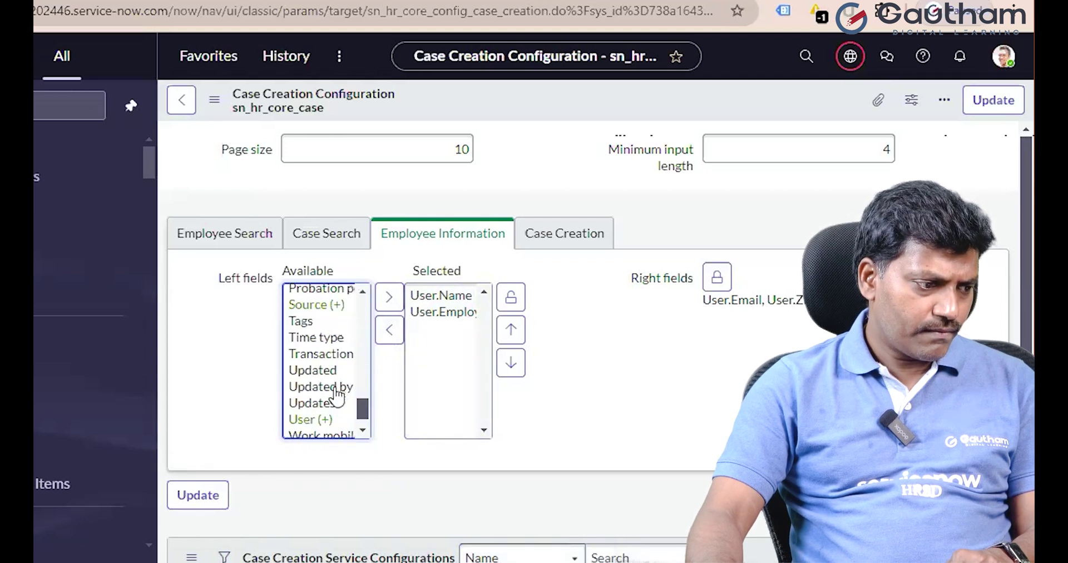
click(318, 425)
click(389, 296)
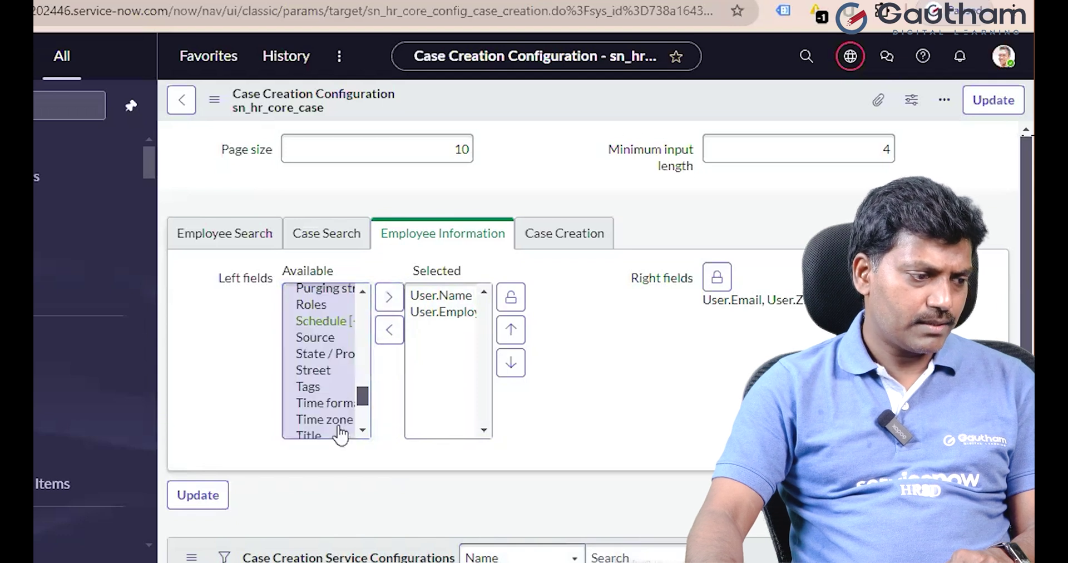
scroll(321, 371, up, 5)
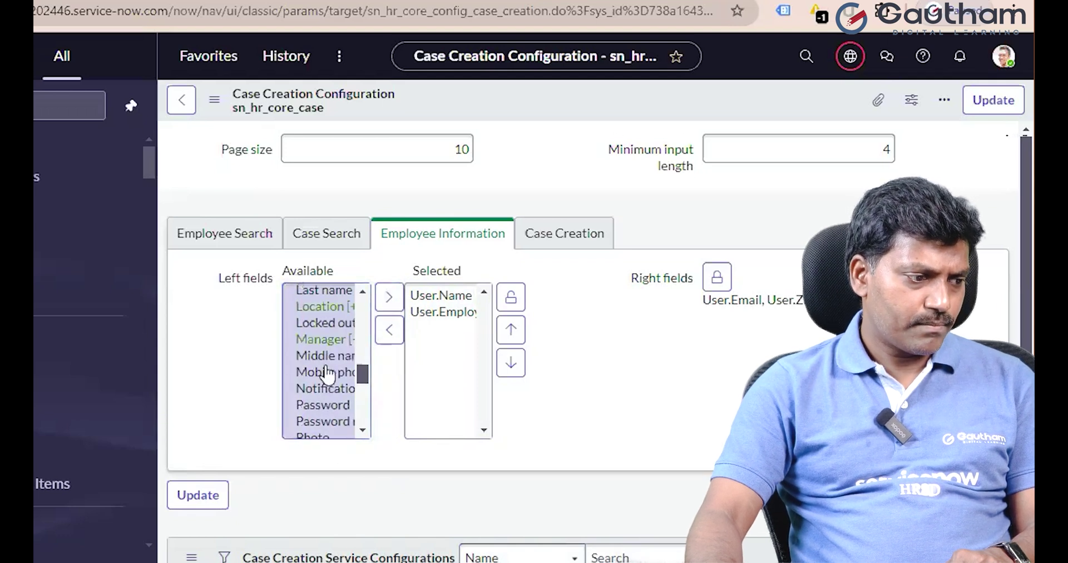
scroll(328, 374, down, 7)
scroll(340, 398, up, 4)
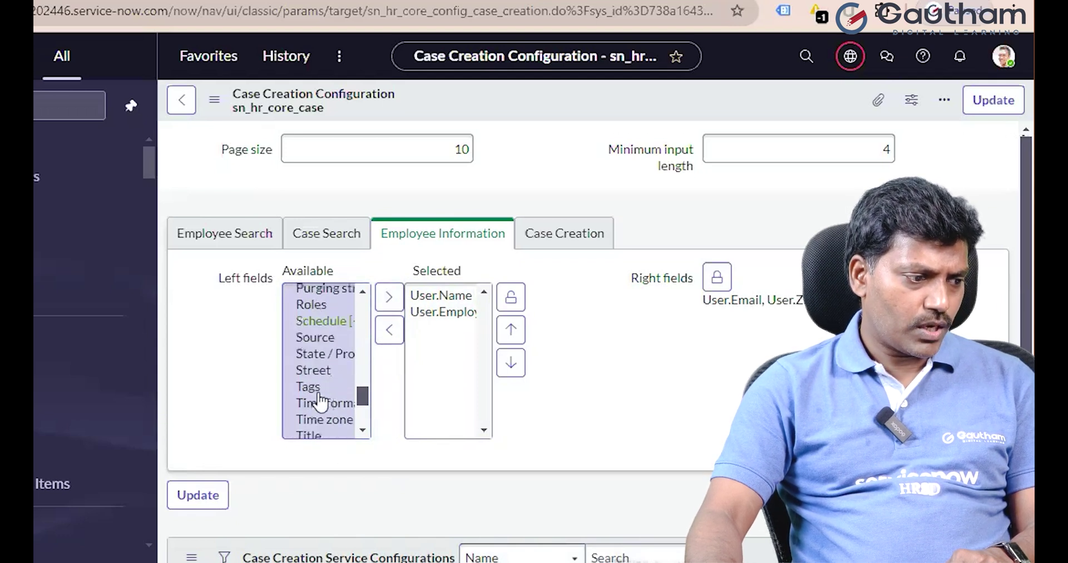
click(389, 301)
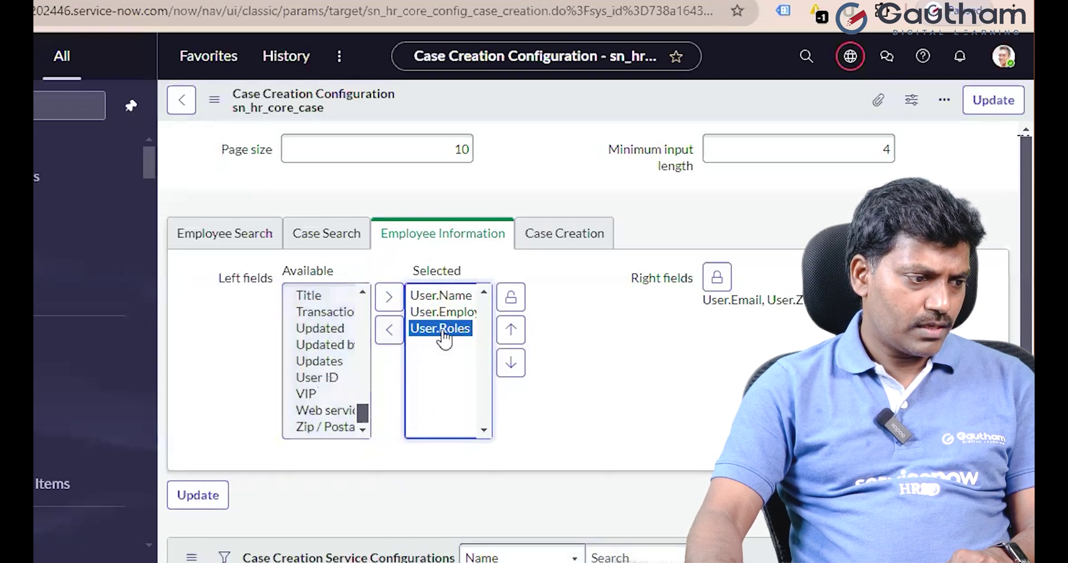
click(389, 330)
- Find Manager under the expanded User reference and add it to the selected left fields of Employee Information
scroll(327, 389, up, 4)
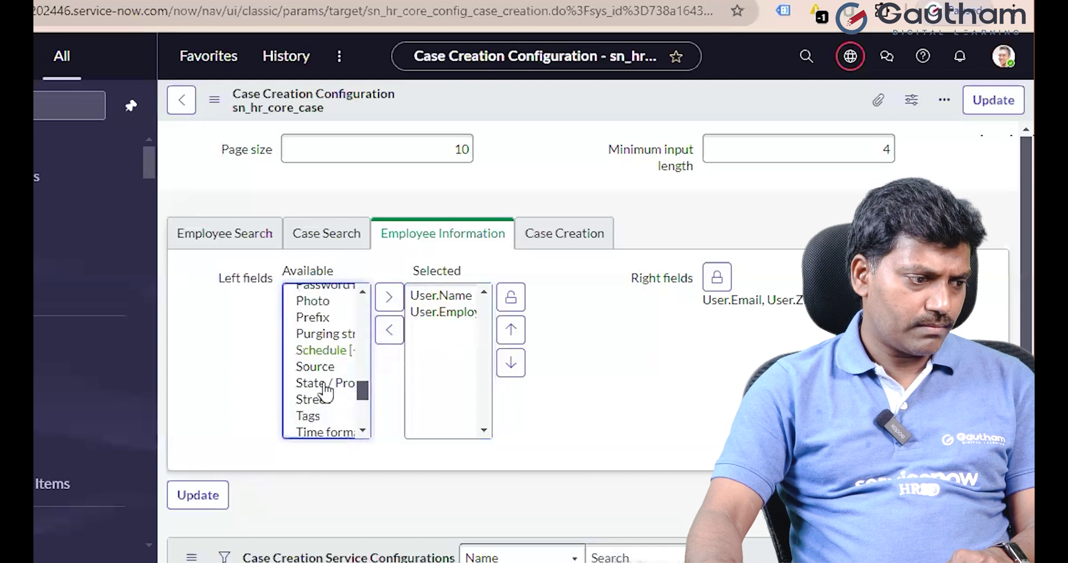
scroll(325, 384, up, 3)
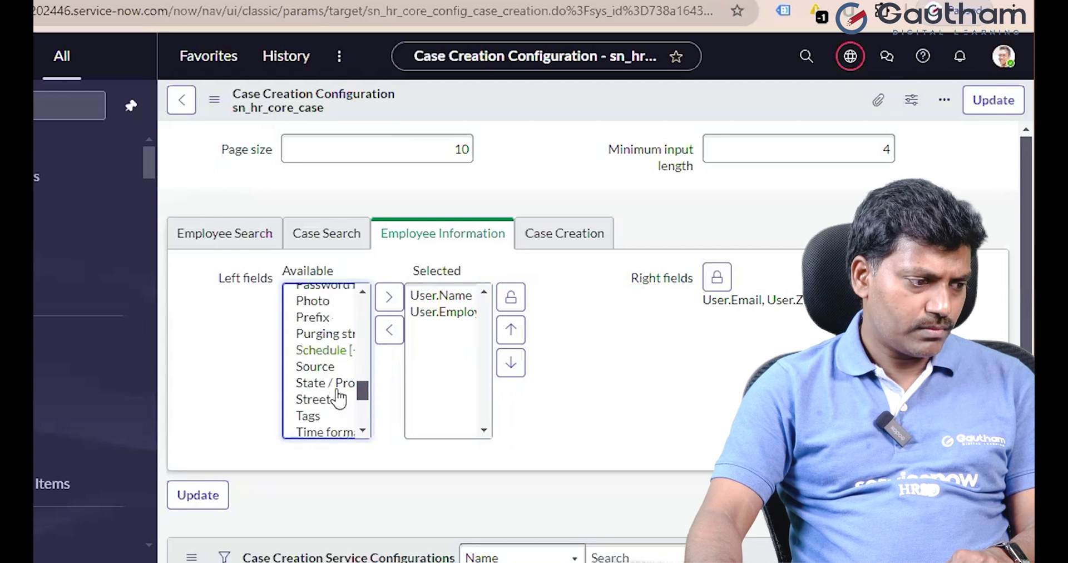
scroll(340, 397, down, 2)
scroll(340, 397, up, 12)
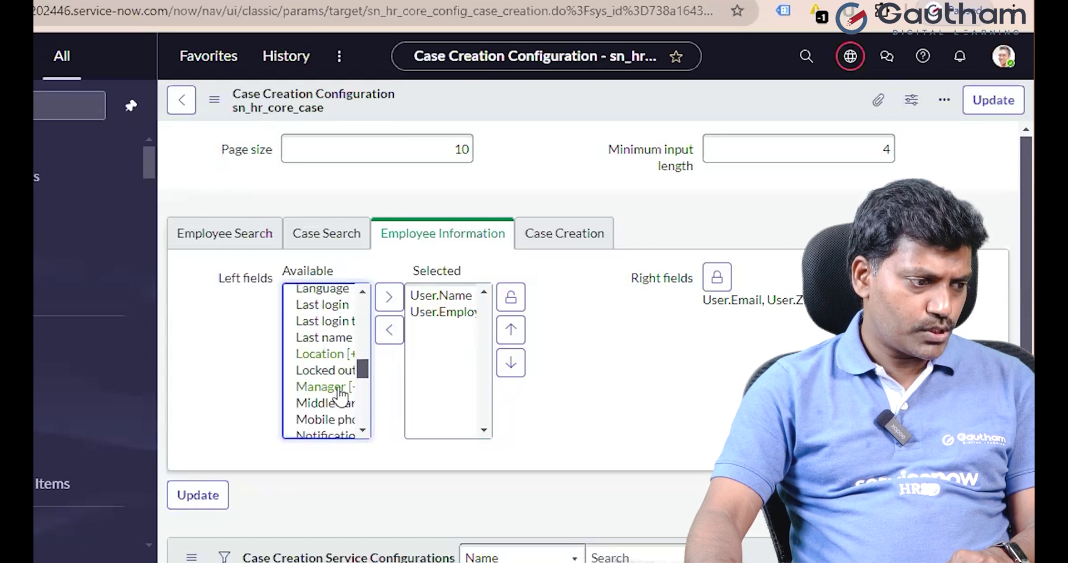
scroll(340, 397, up, 2)
scroll(339, 397, up, 2)
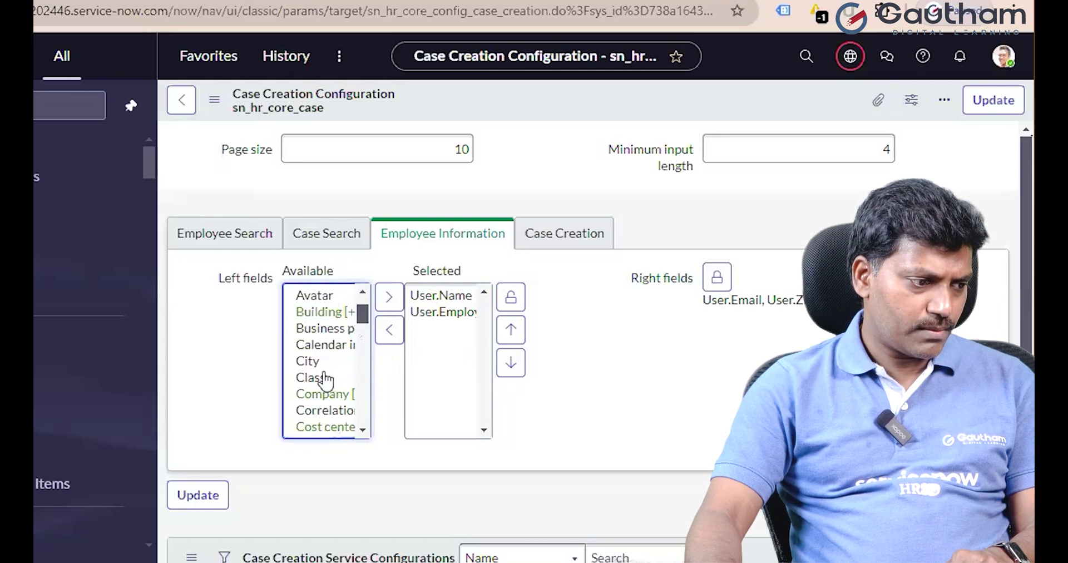
click(314, 348)
key(u)
key(u)
key(u)
key(u)
key(u)
key(u)
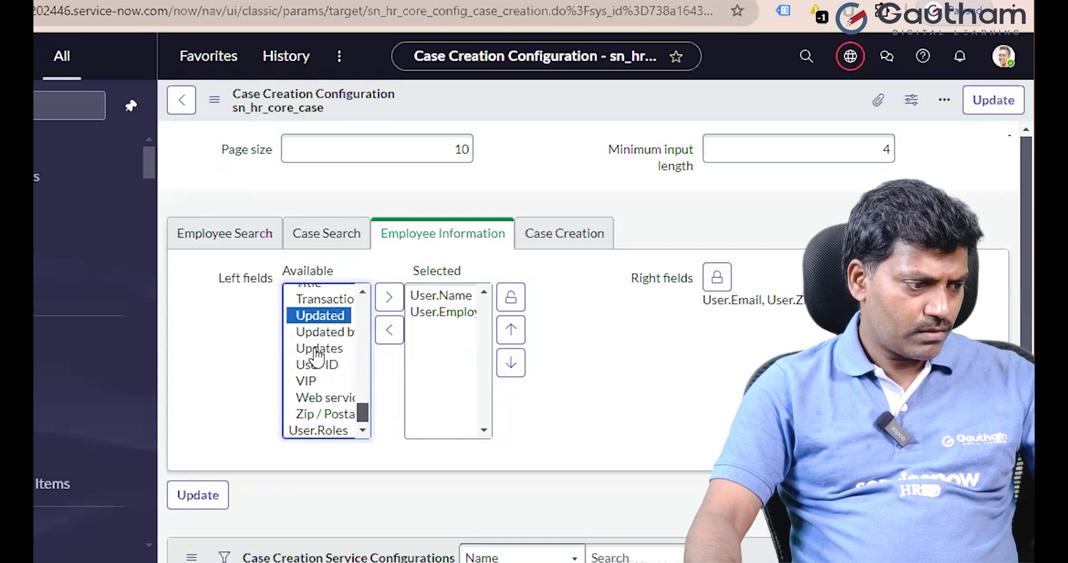
scroll(338, 389, up, 3)
scroll(337, 389, up, 10)
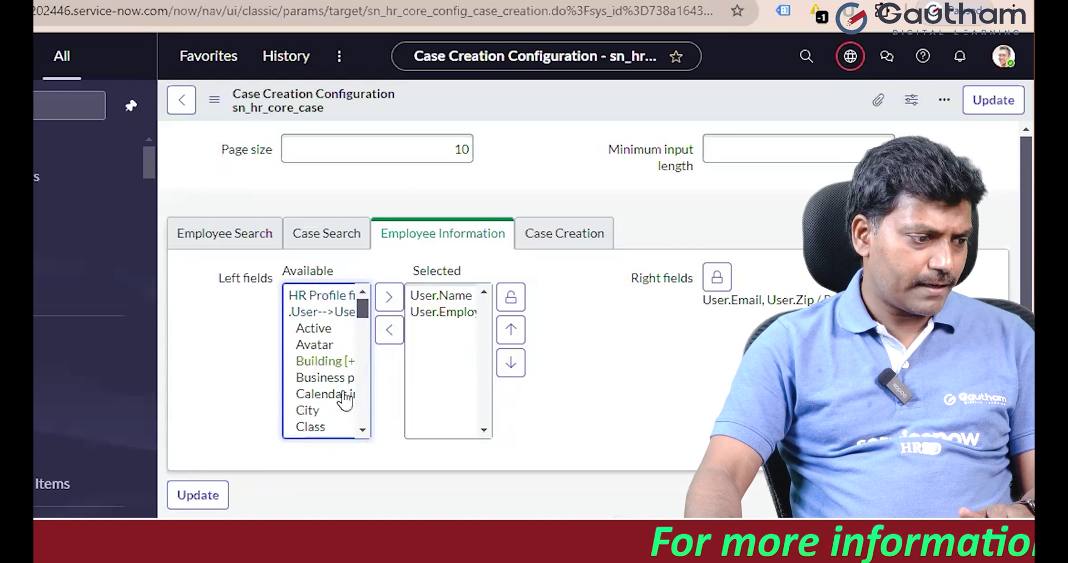
scroll(345, 400, down, 7)
scroll(346, 401, down, 2)
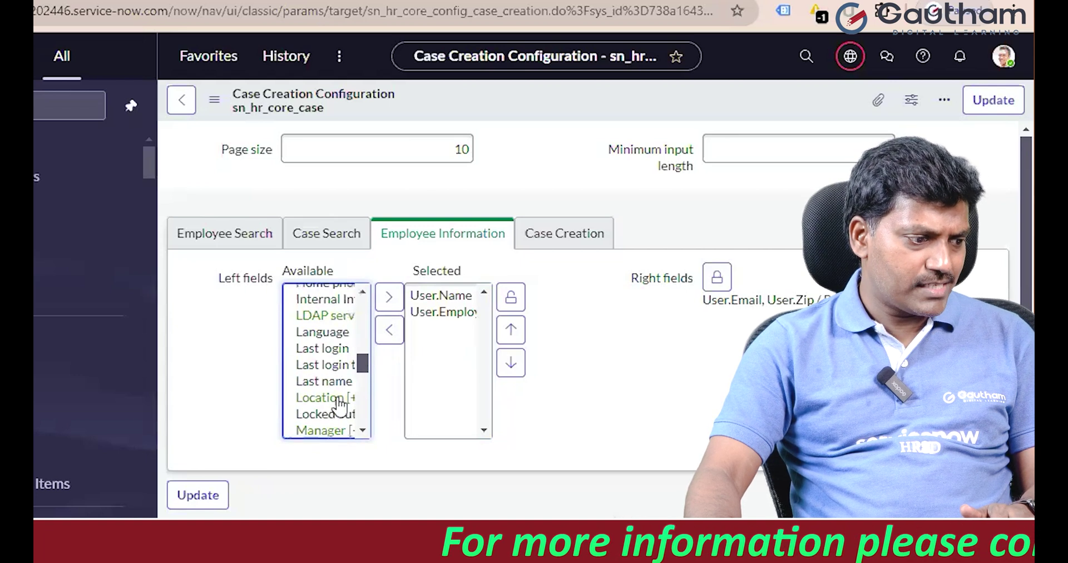
click(345, 431)
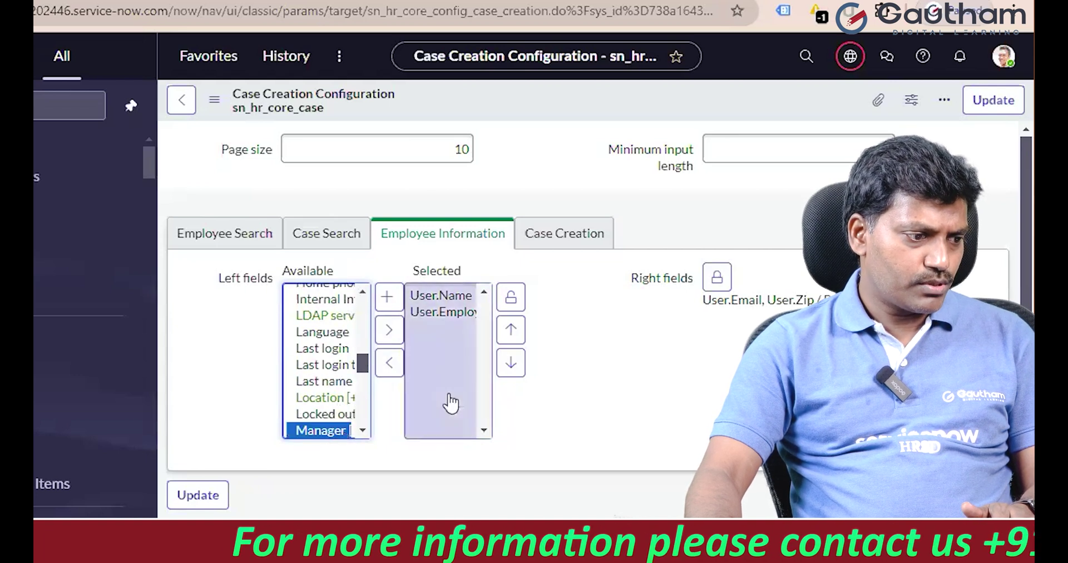
click(389, 330)
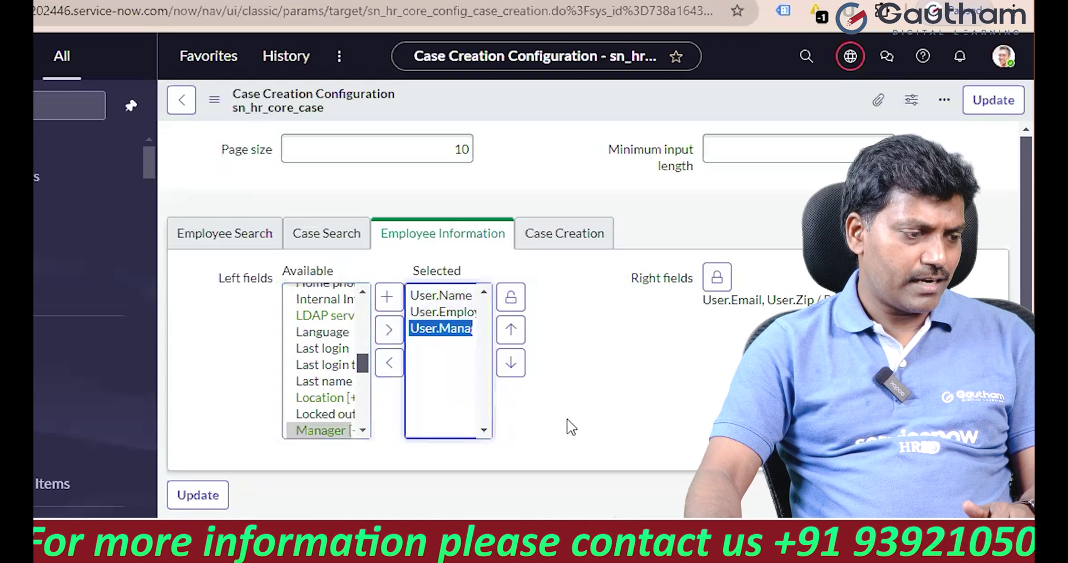
- Move User.Manager above User.Name in the selected left fields and remove User.Employee number
click(510, 329)
click(510, 329)
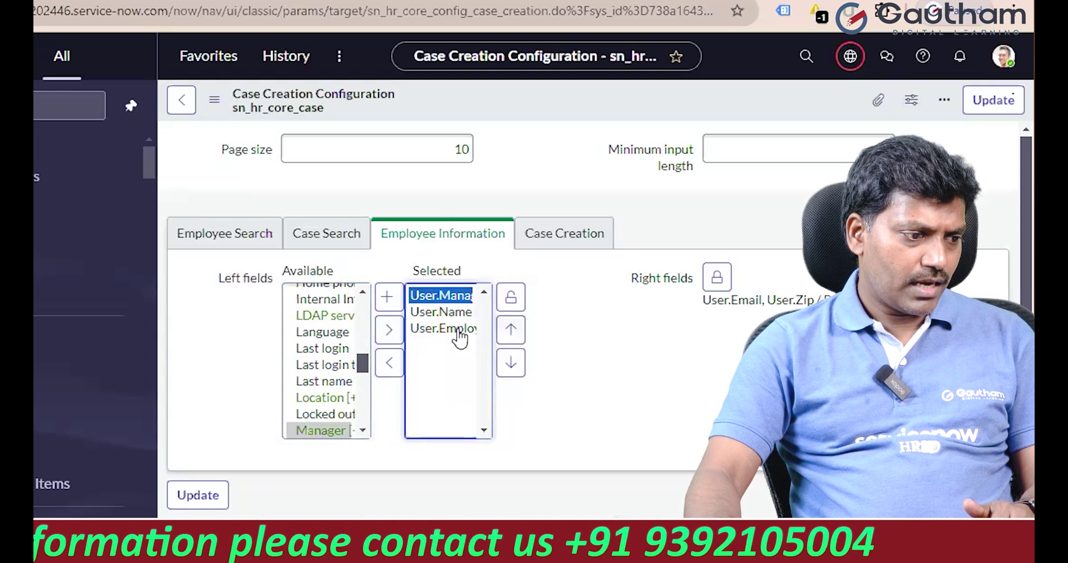
click(448, 314)
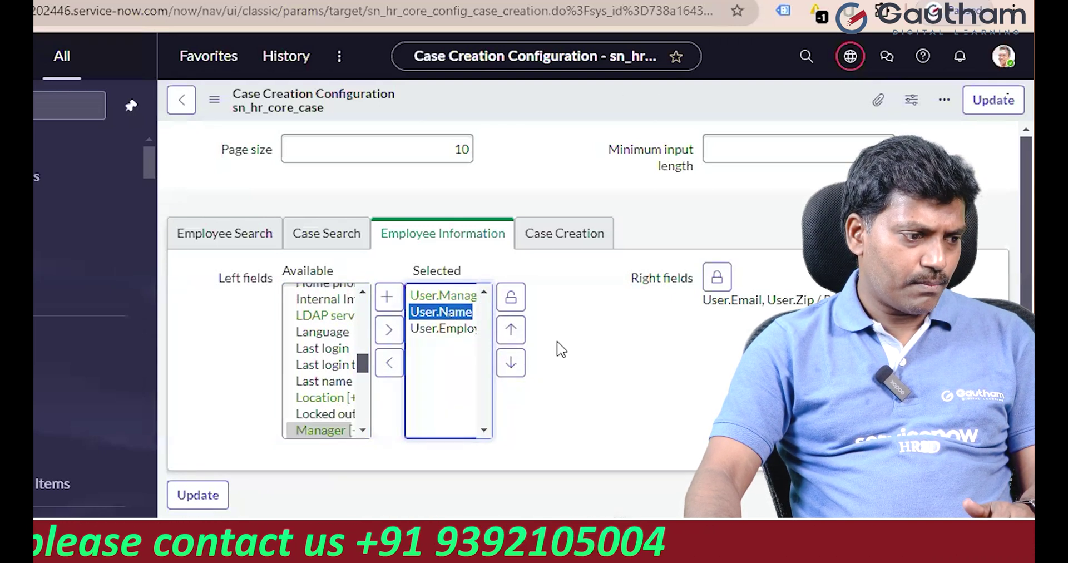
click(447, 328)
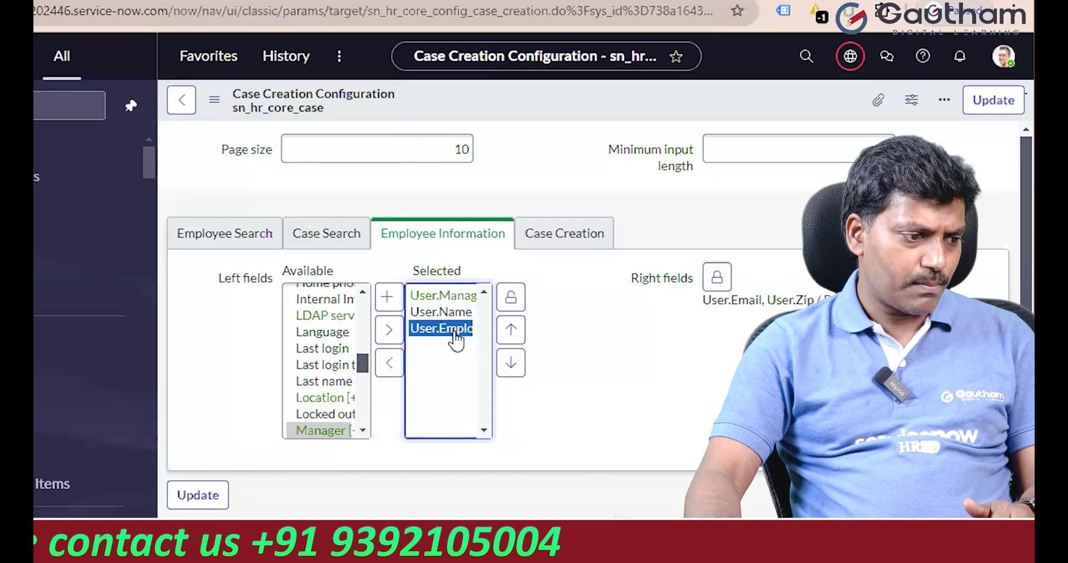
click(400, 367)
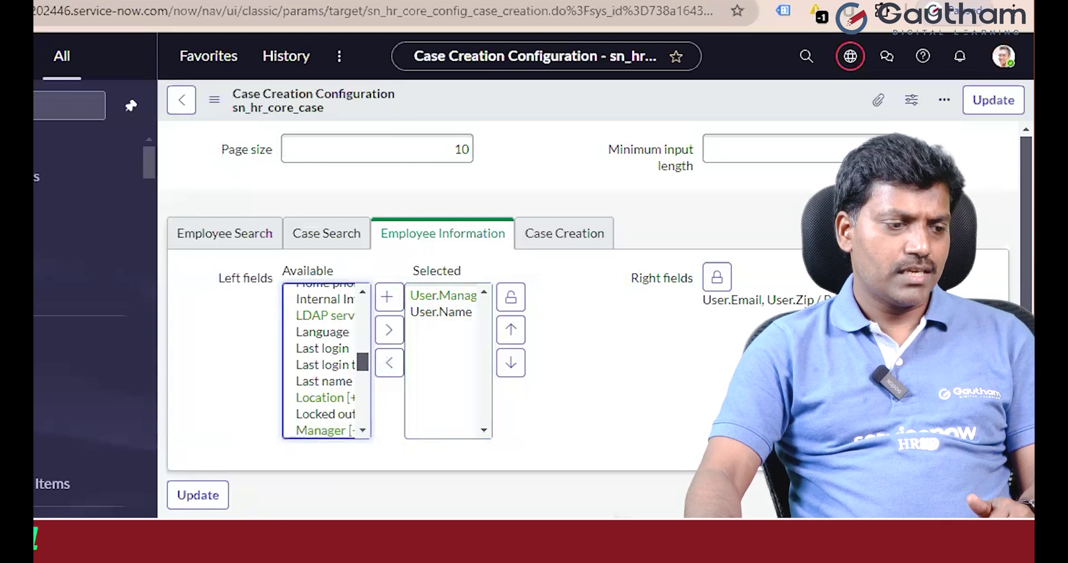
- Unlock the Right fields of Employee Information and remove User.Zip / Postal code from the selected fields
click(717, 285)
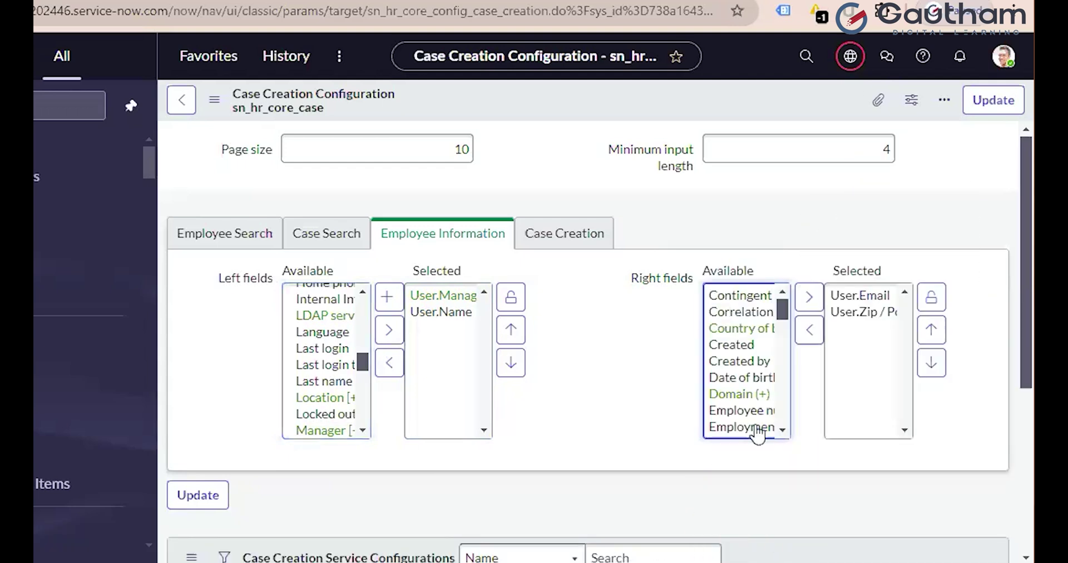
click(851, 313)
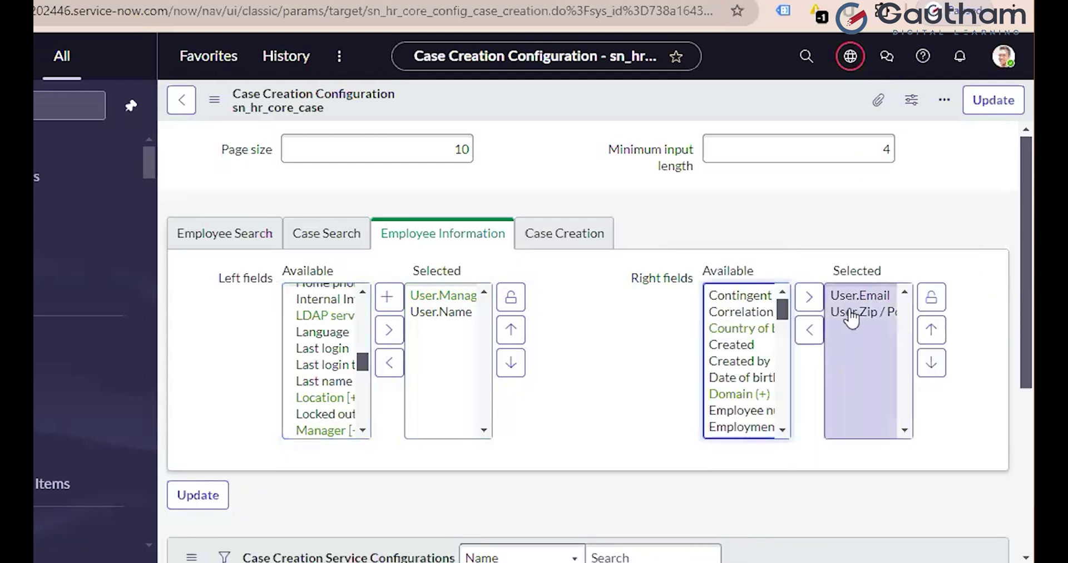
click(807, 331)
- Expand the User reference among the available right fields of Employee Information
scroll(748, 389, up, 8)
scroll(749, 392, up, 8)
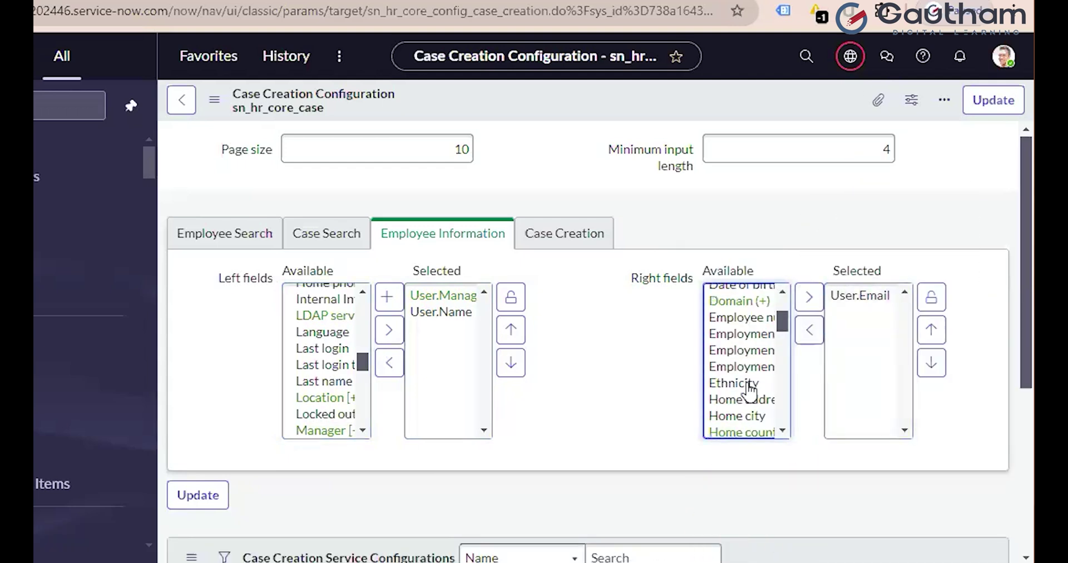
scroll(748, 384, down, 3)
click(748, 378)
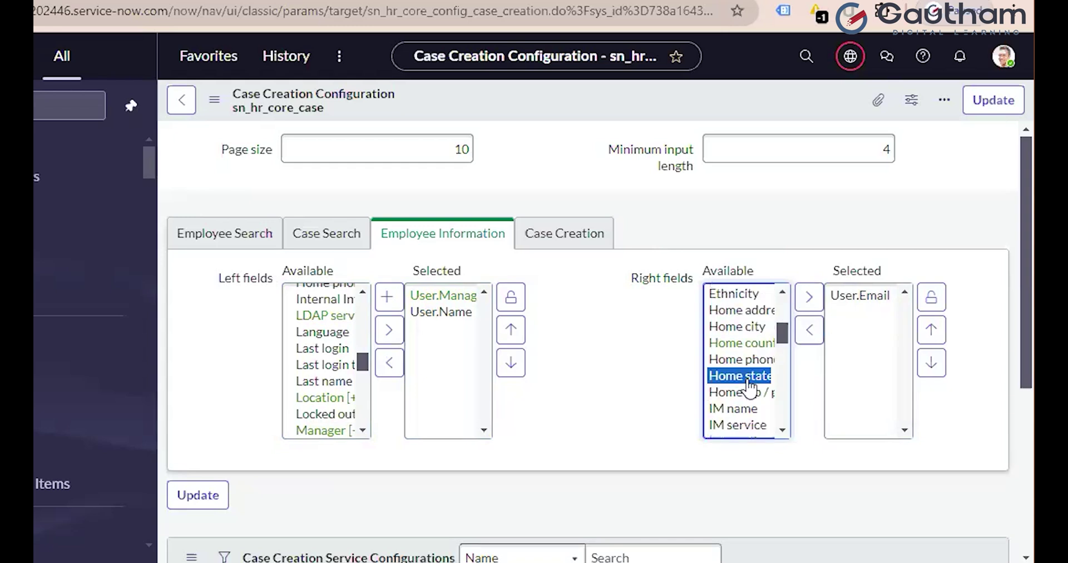
text(updates)
scroll(748, 387, down, 2)
key(Up)
key(Up)
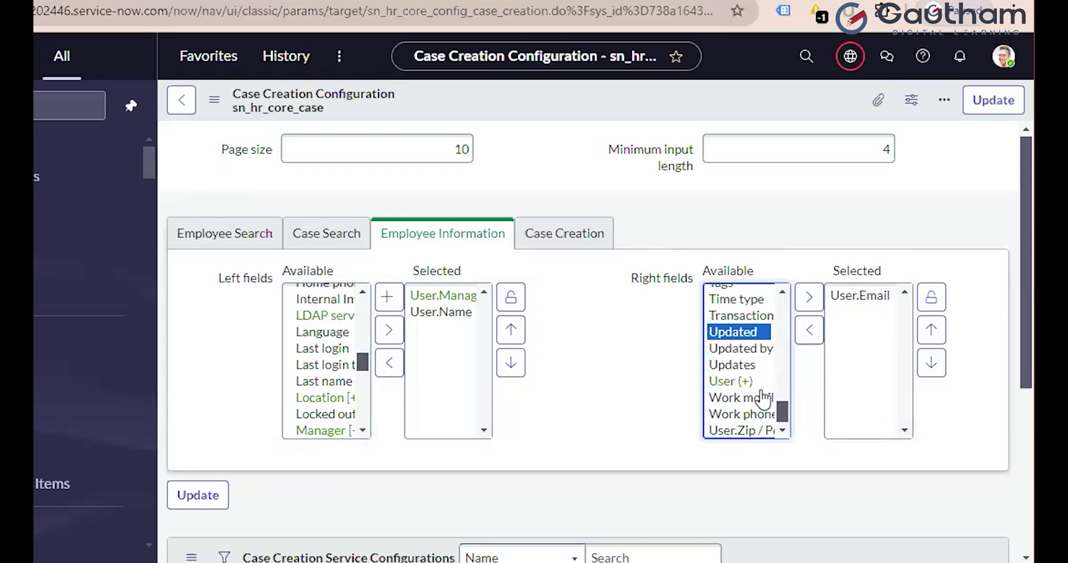
click(731, 382)
click(805, 304)
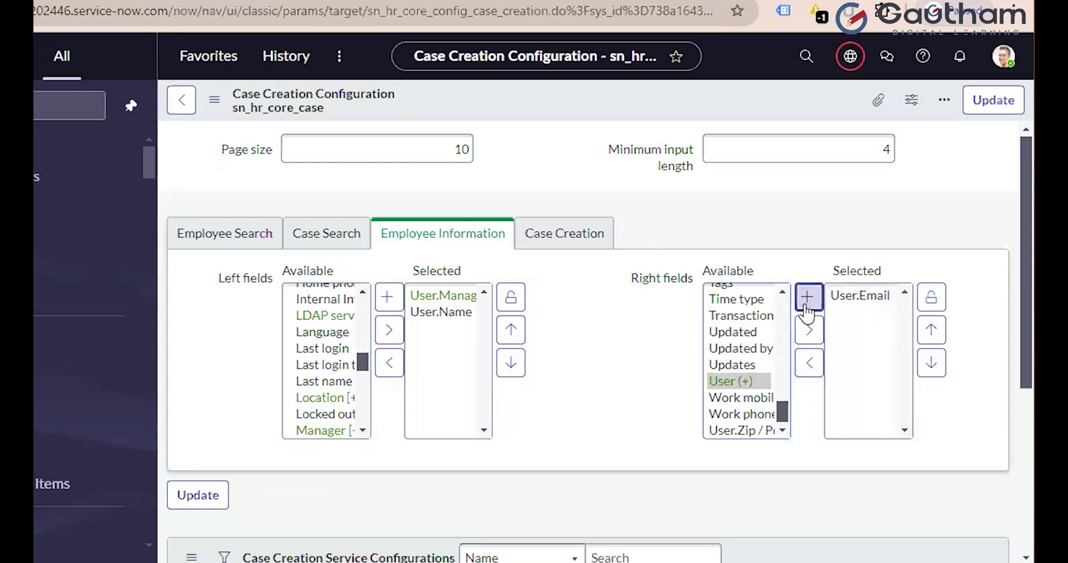
- Add User ID from the expanded User reference to the selected right fields
scroll(745, 412, up, 2)
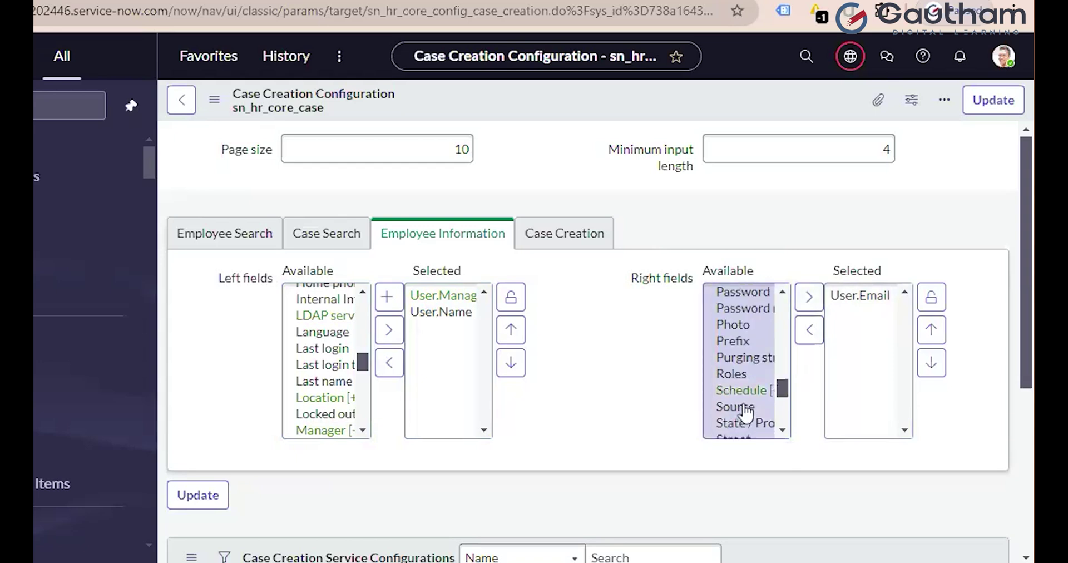
scroll(746, 412, down, 4)
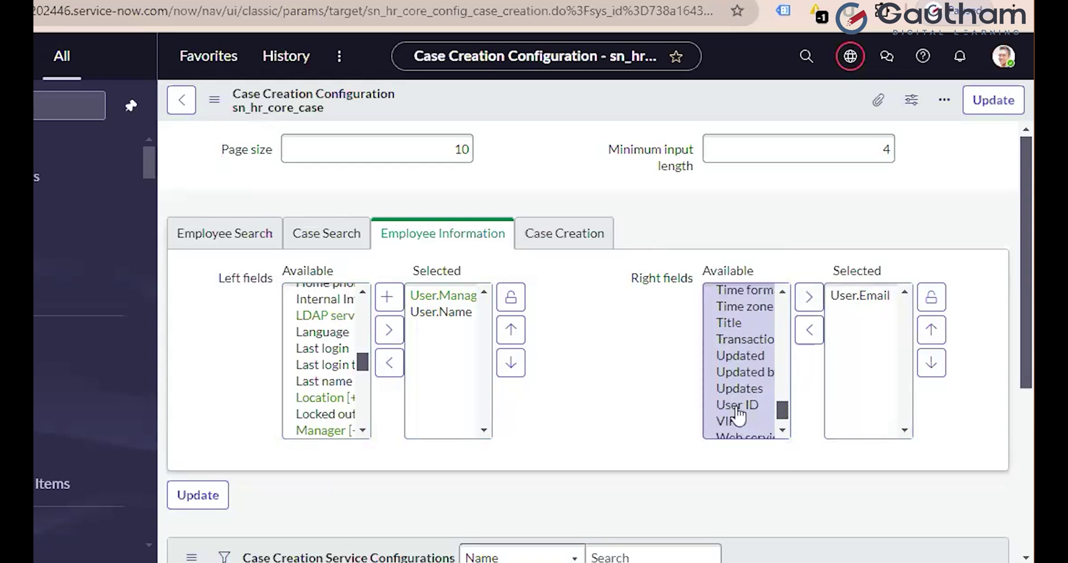
click(737, 406)
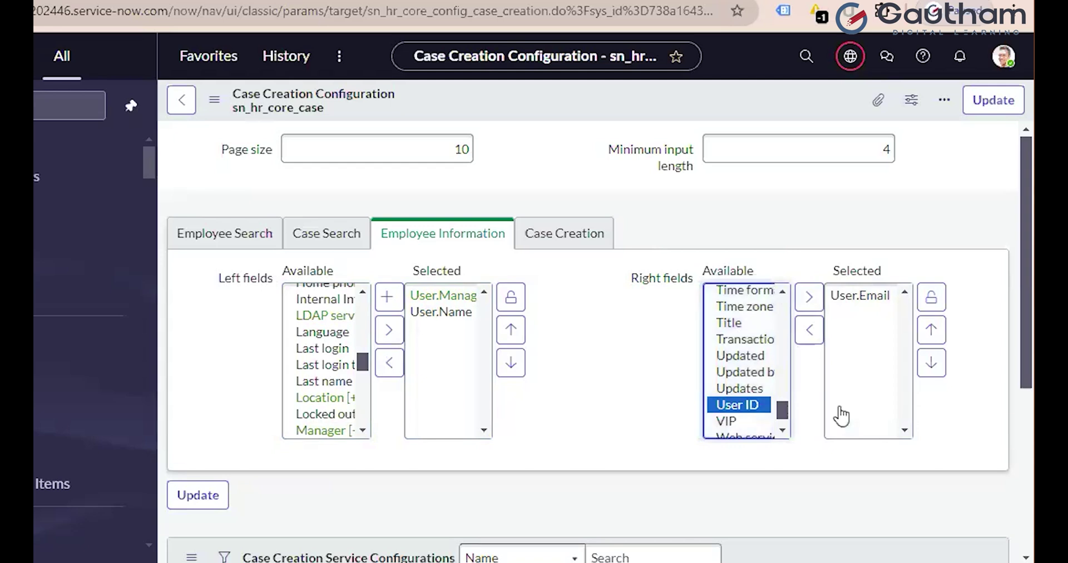
click(810, 298)
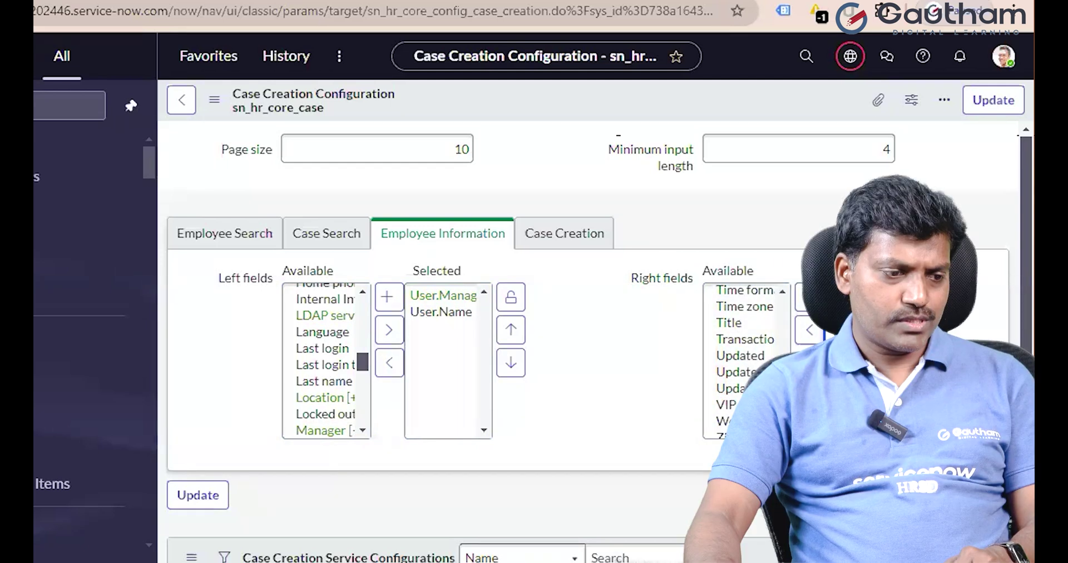
- Save the Case Creation Configuration with the changed left and right Employee Information fields
scroll(599, 341, down, 3)
scroll(599, 341, up, 3)
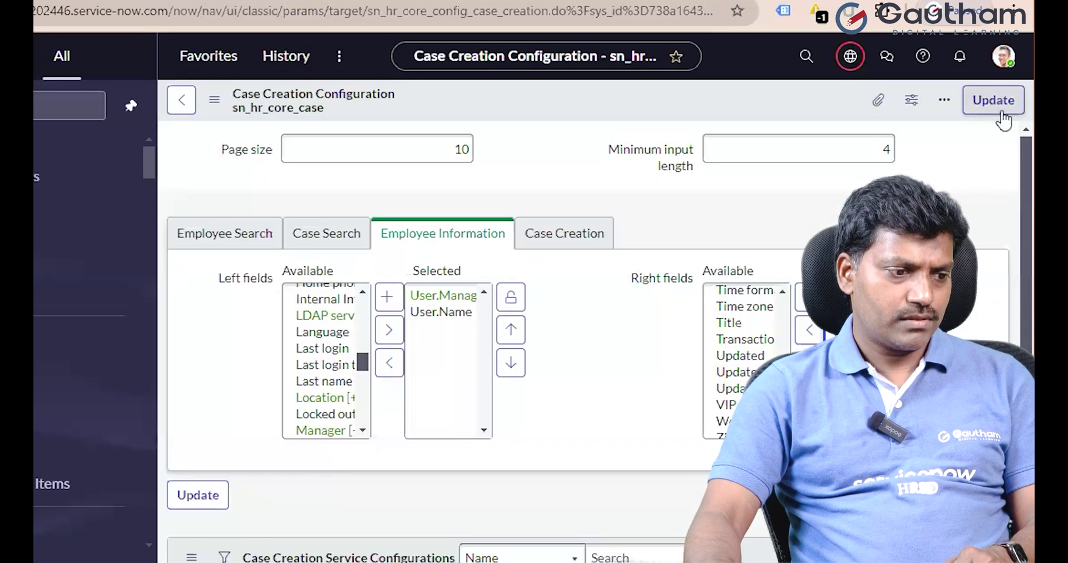
right_click(687, 107)
click(756, 118)
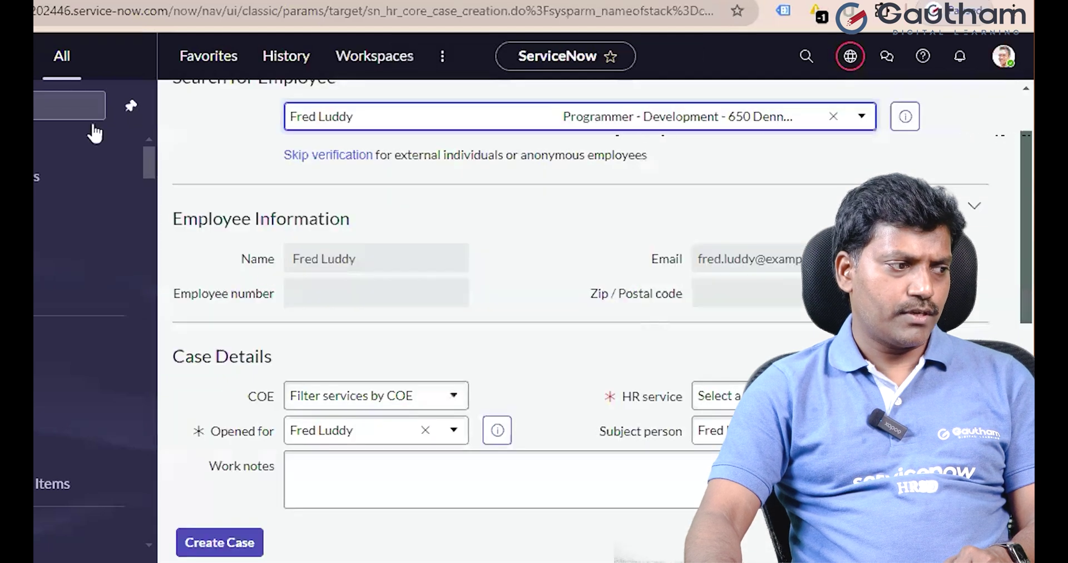
- Reload the Case Creation page, search for an employee by first name and select the matching Product Management employee
key(F5)
click(531, 158)
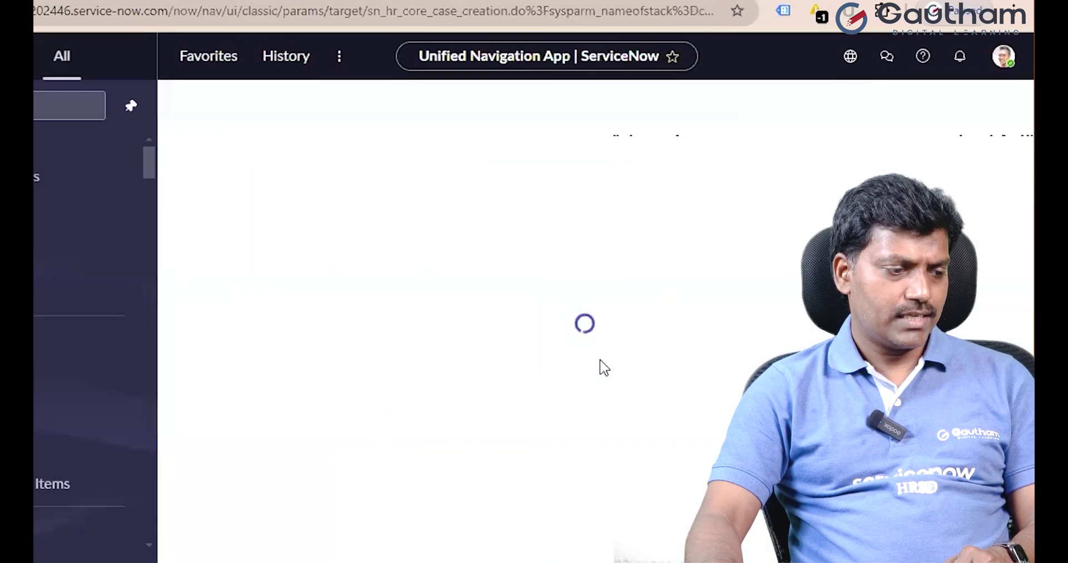
click(378, 221)
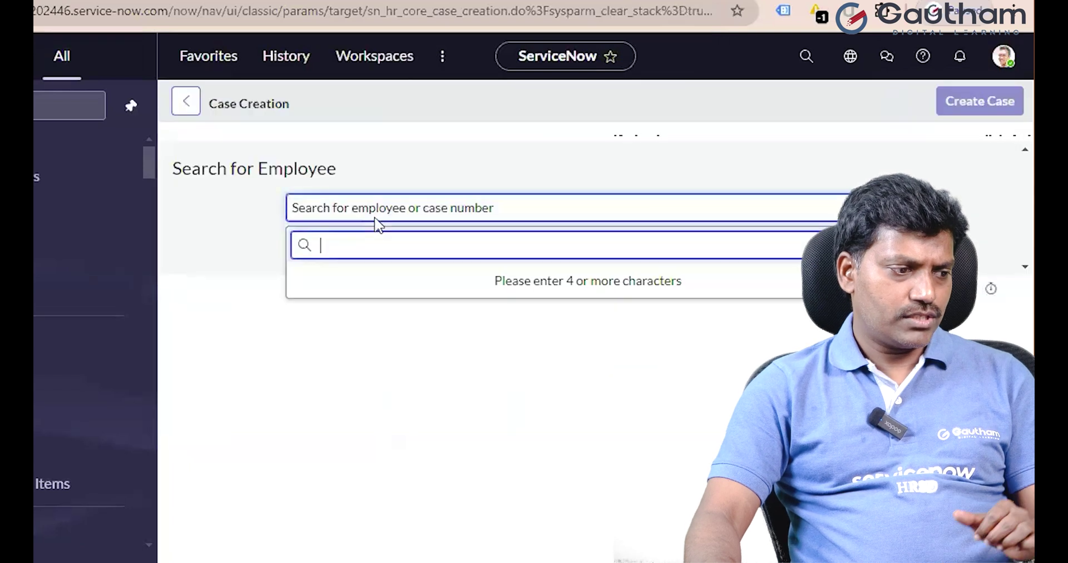
text(abel)
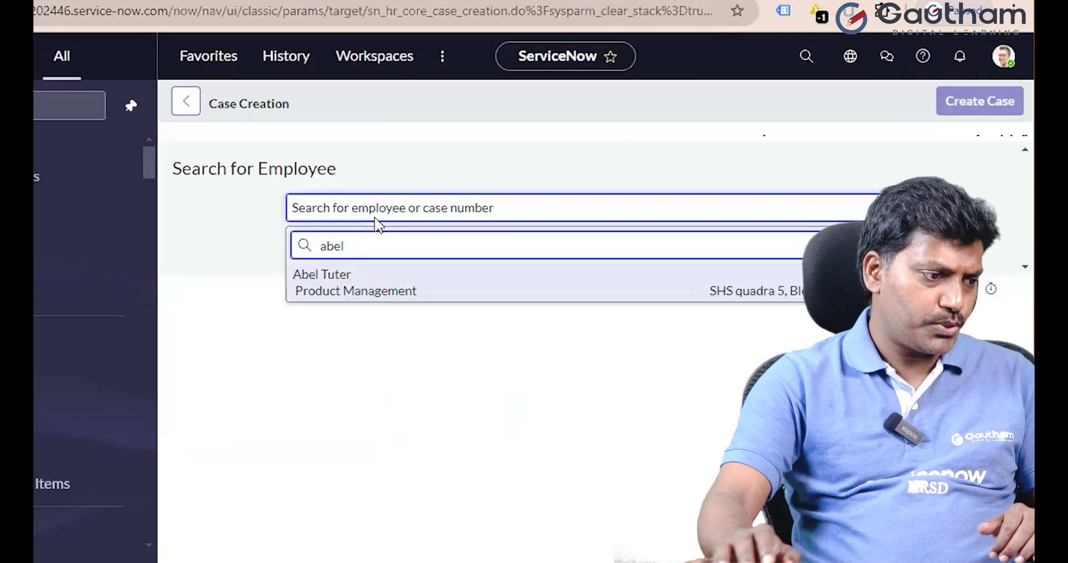
click(385, 284)
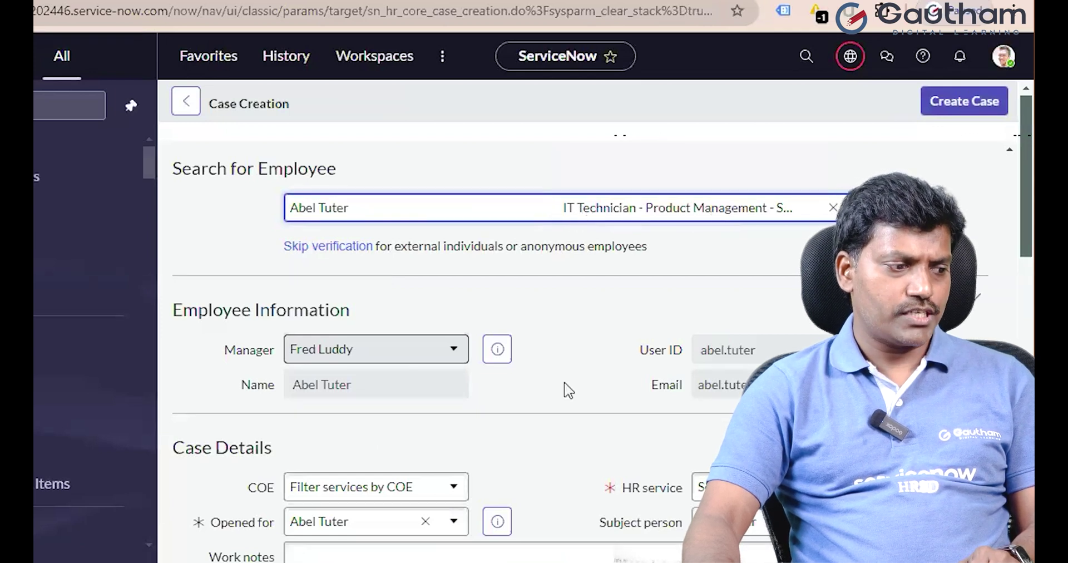
- Review the configured Employee Information fields and the Case Details section for the selected employee
scroll(521, 382, down, 2)
scroll(399, 263, up, 2)
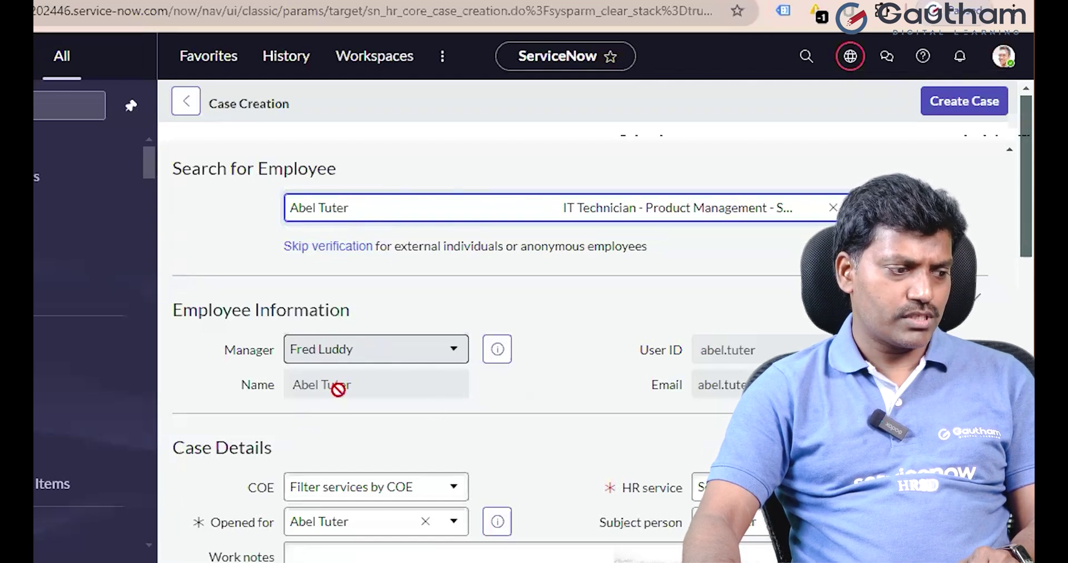
right_click(263, 389)
click(595, 325)
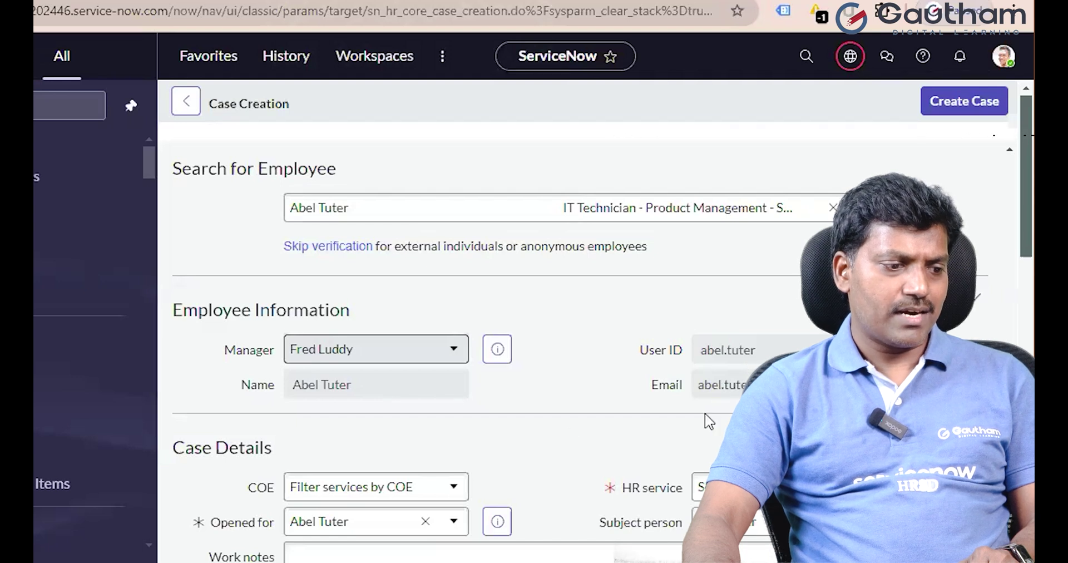
scroll(453, 340, down, 3)
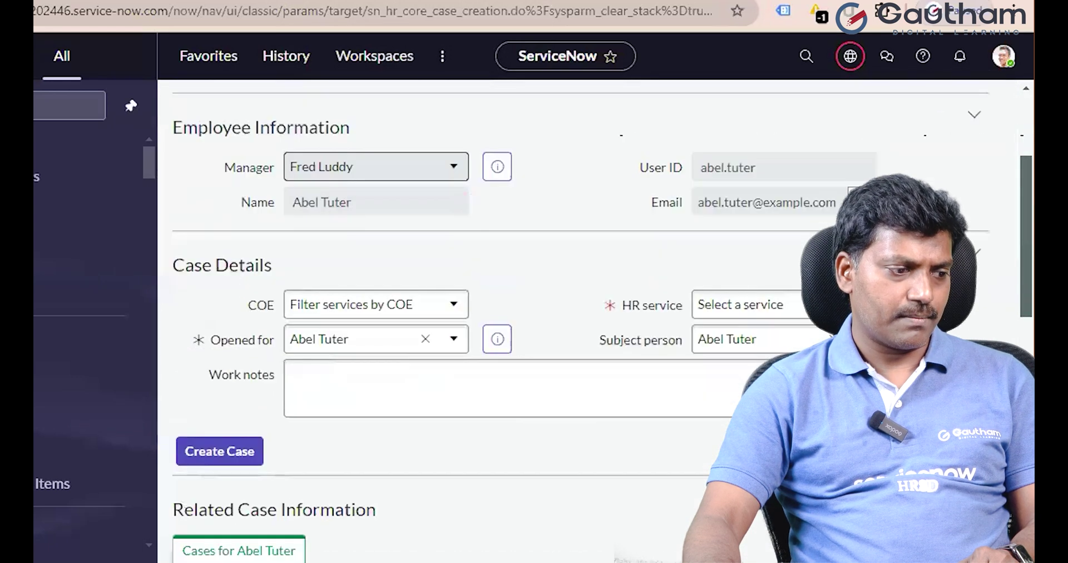
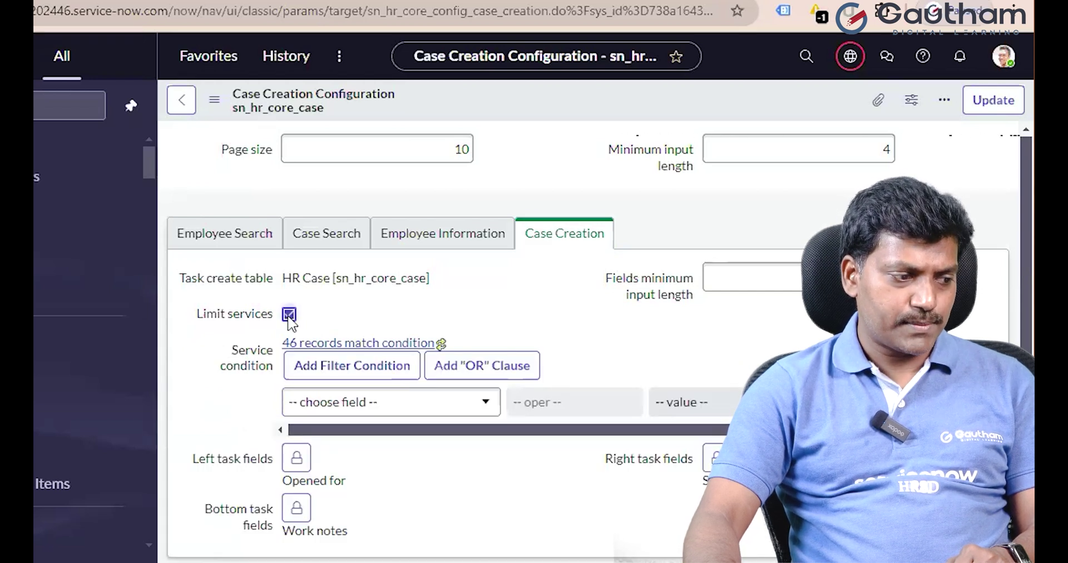
- Toggle Limit services off and back on in the Case Creation settings, and browse the fields available for the Service condition
click(289, 315)
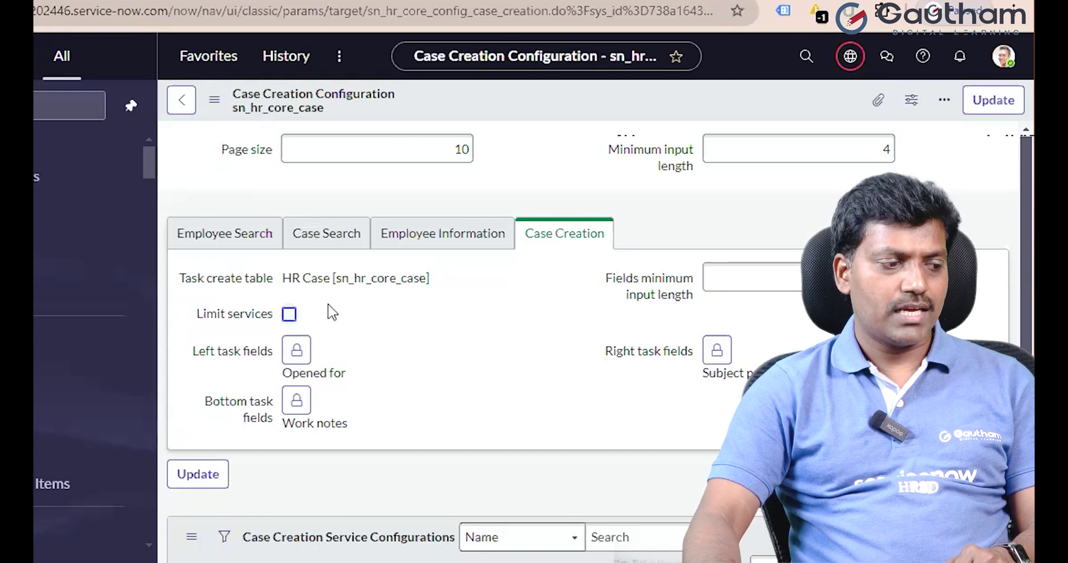
click(290, 314)
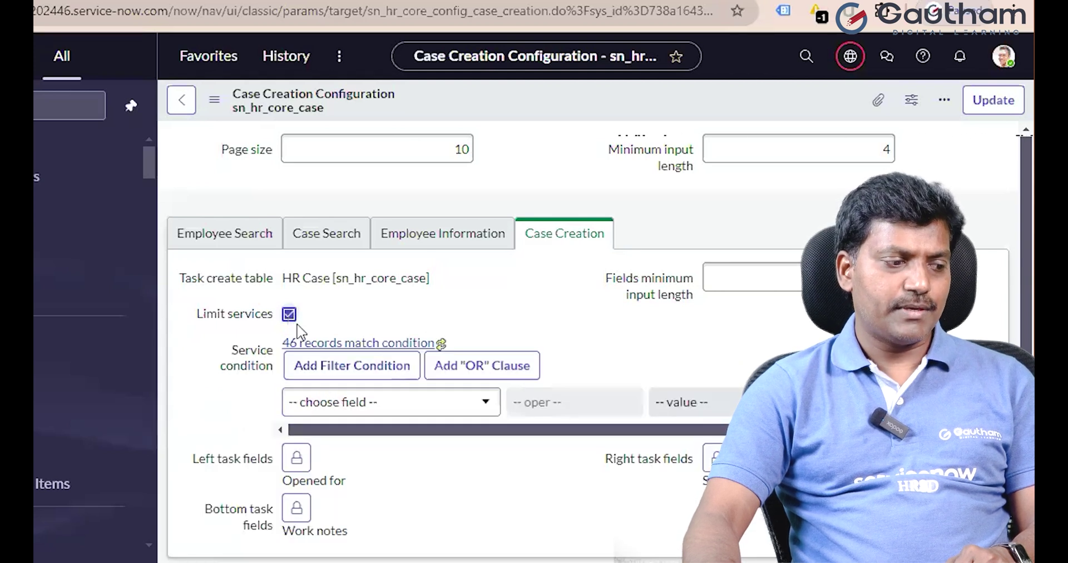
click(410, 418)
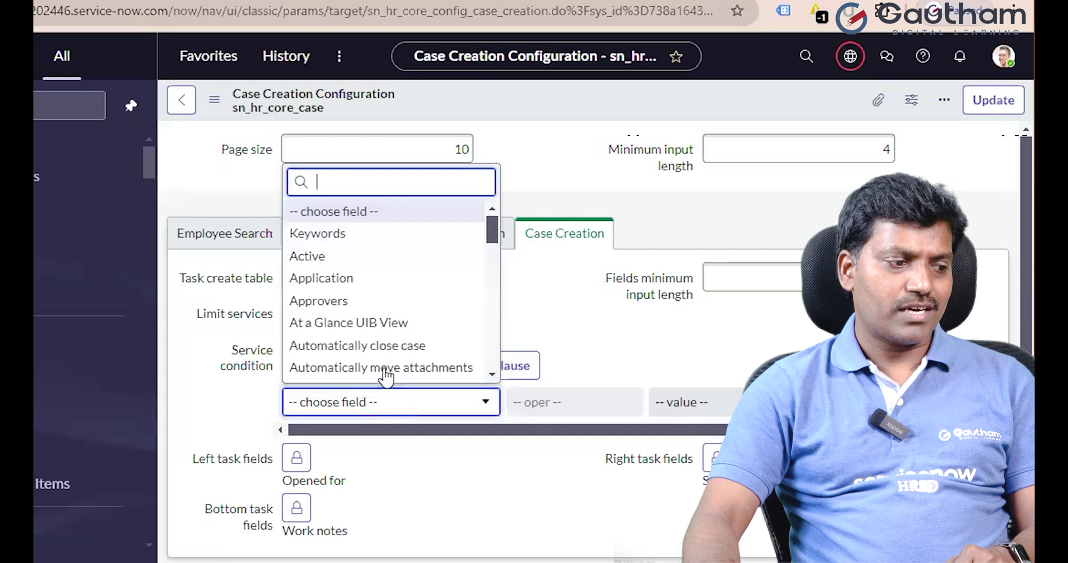
scroll(359, 320, down, 8)
scroll(365, 325, up, 2)
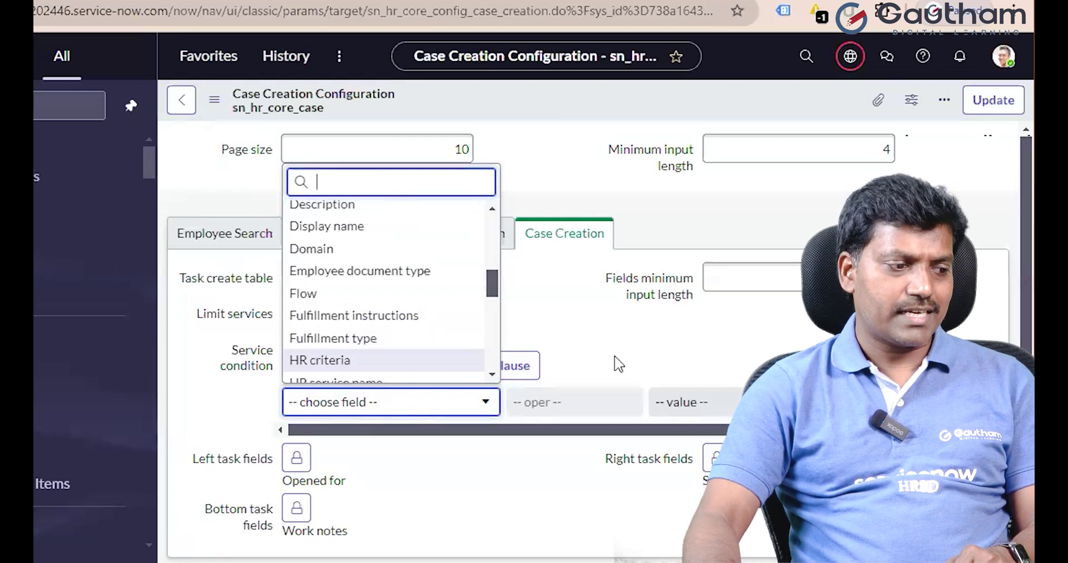
scroll(408, 348, down, 5)
click(738, 349)
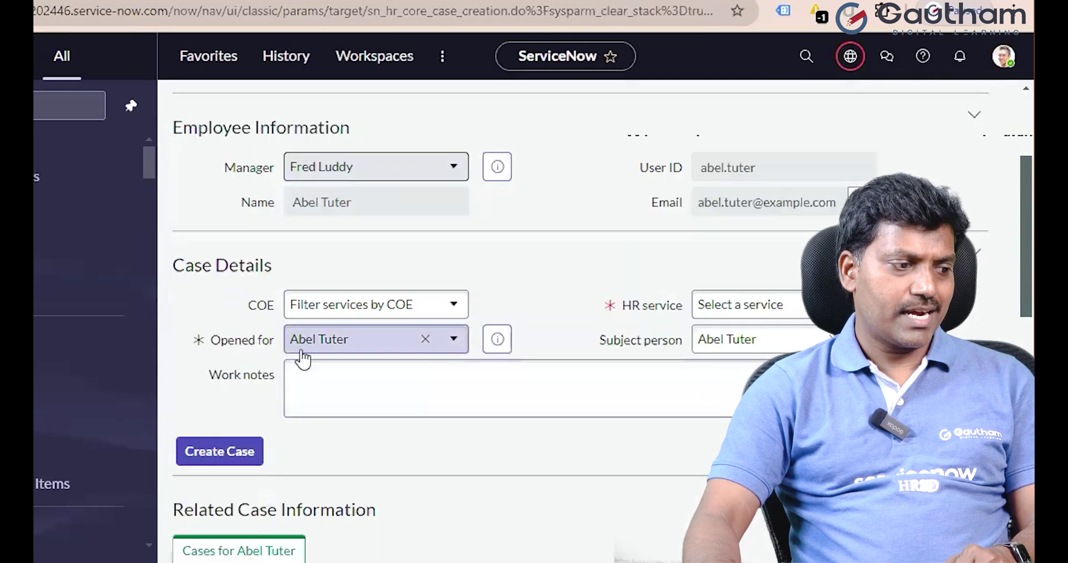
- Compare the Case Details fields on the Case Creation page, and save the Case Creation Configuration with Limit services enabled
scroll(303, 357, down, 3)
scroll(319, 358, up, 5)
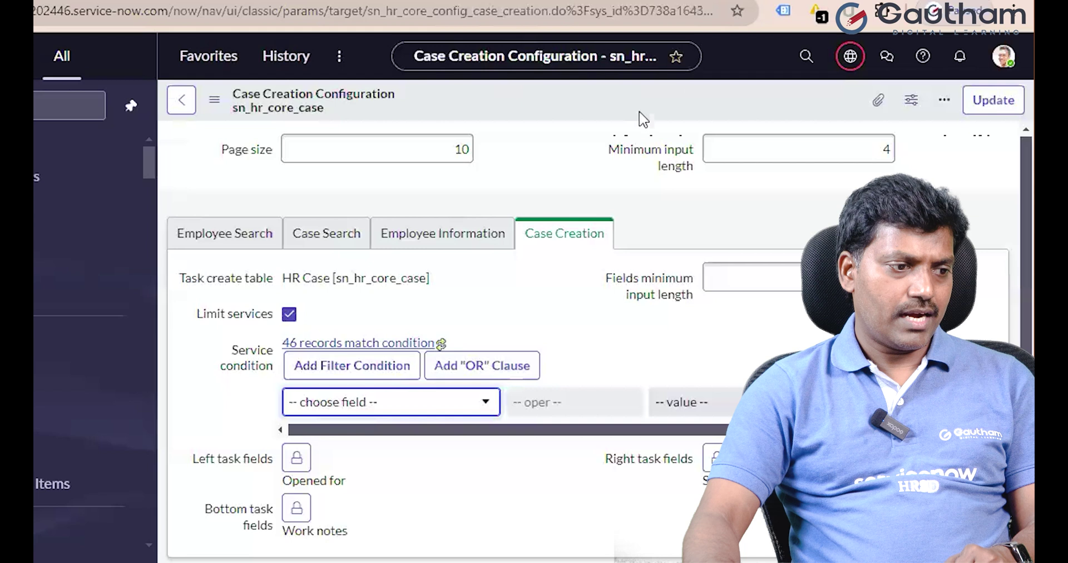
right_click(638, 114)
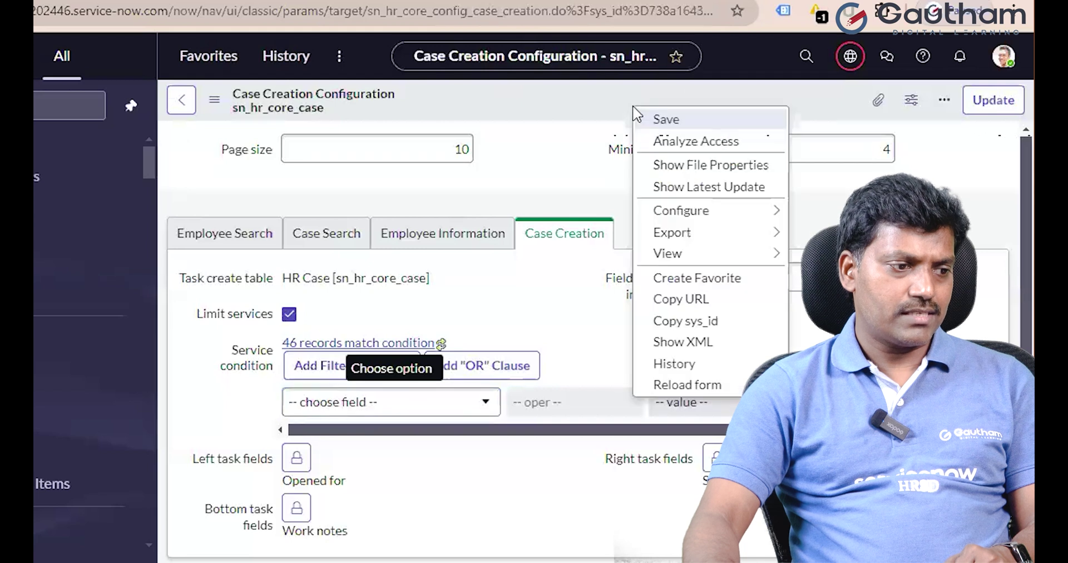
click(662, 118)
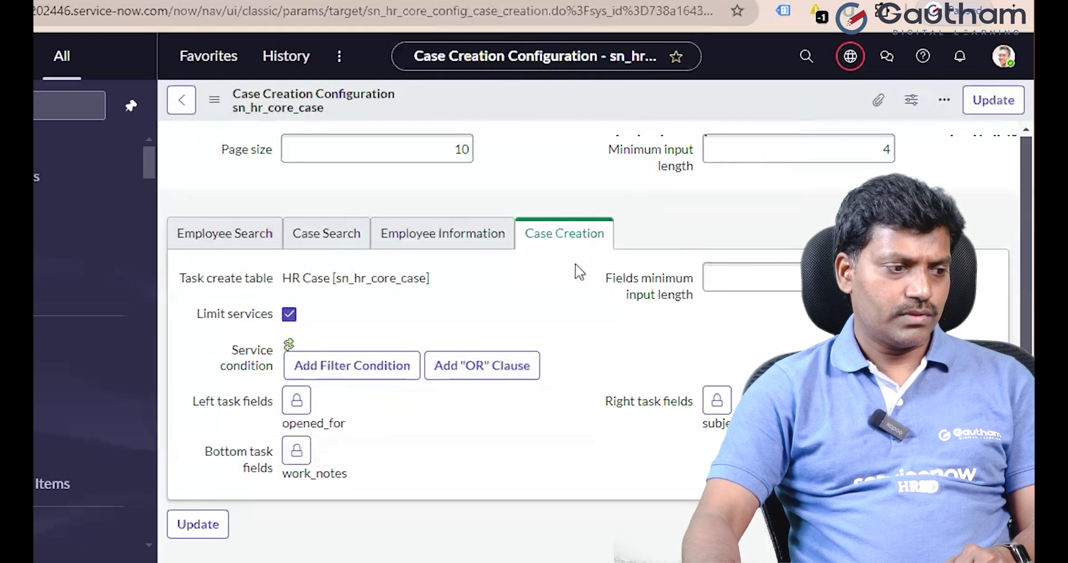
- Examine the Case Search settings and the Case Creation Service Configurations list of the configuration record
click(342, 231)
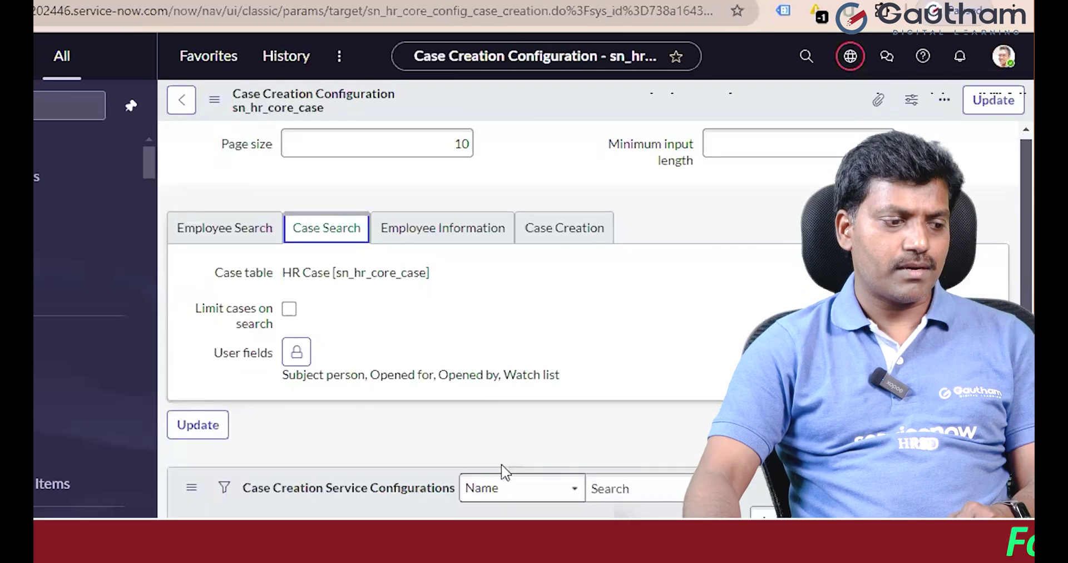
scroll(501, 467, down, 3)
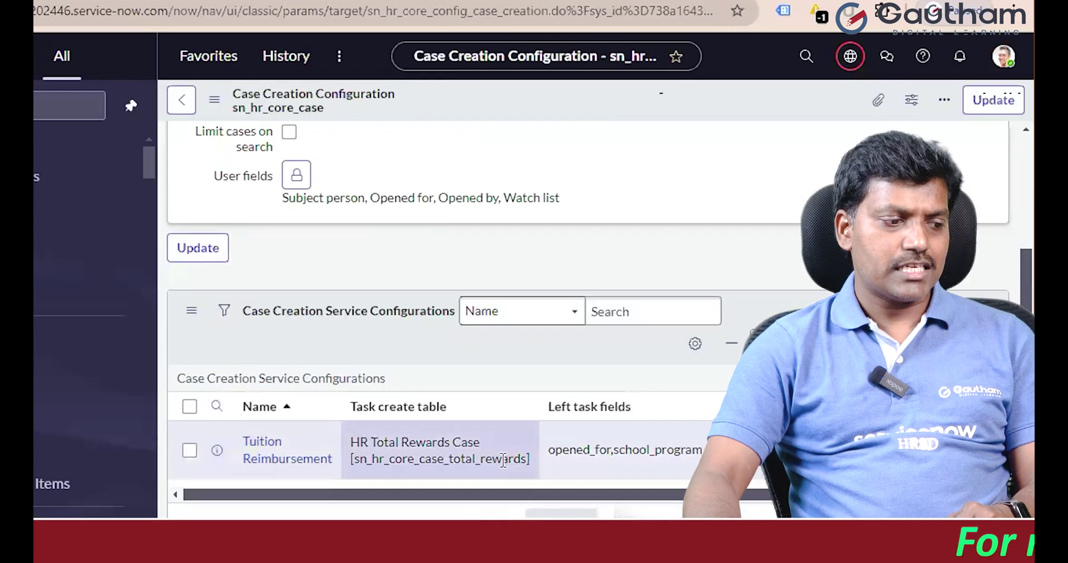
scroll(457, 462, up, 3)
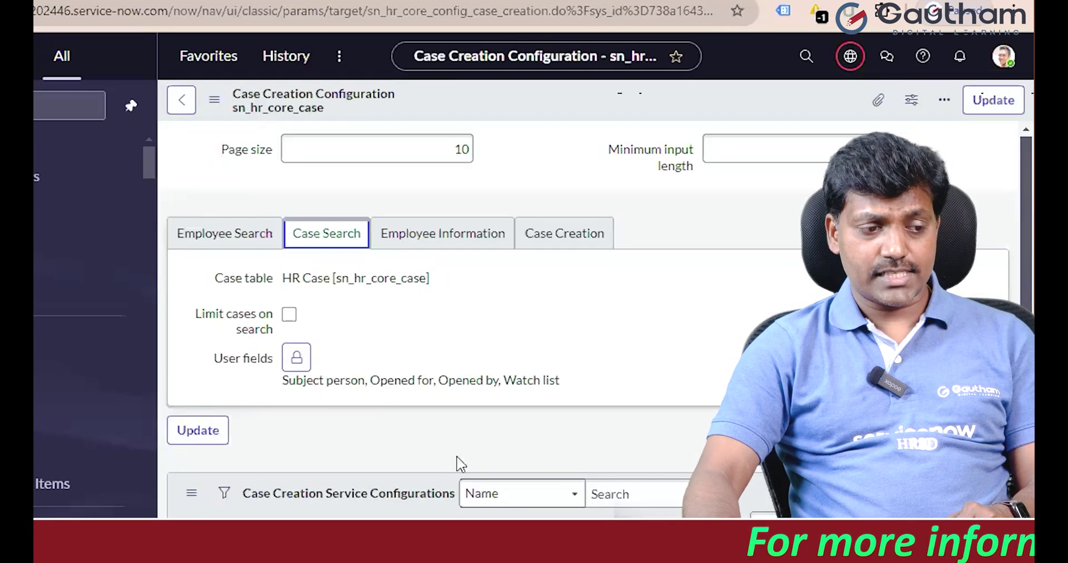